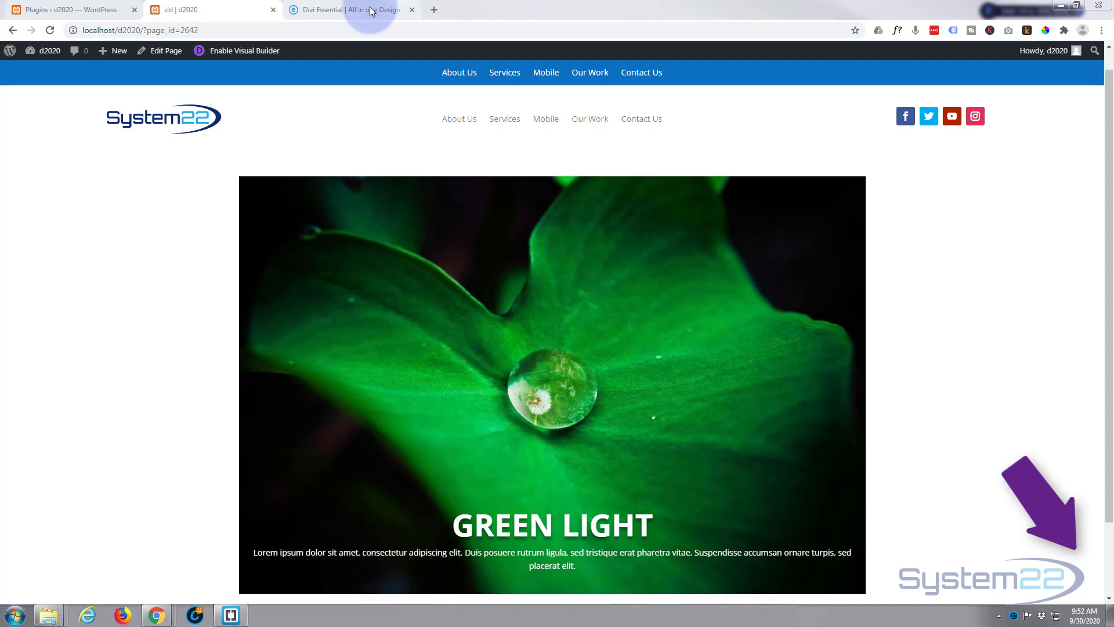
# Step: Switch to the 'Divi Essential | All in one Design' tab showing diviessential.com
pyautogui.click(360, 10)
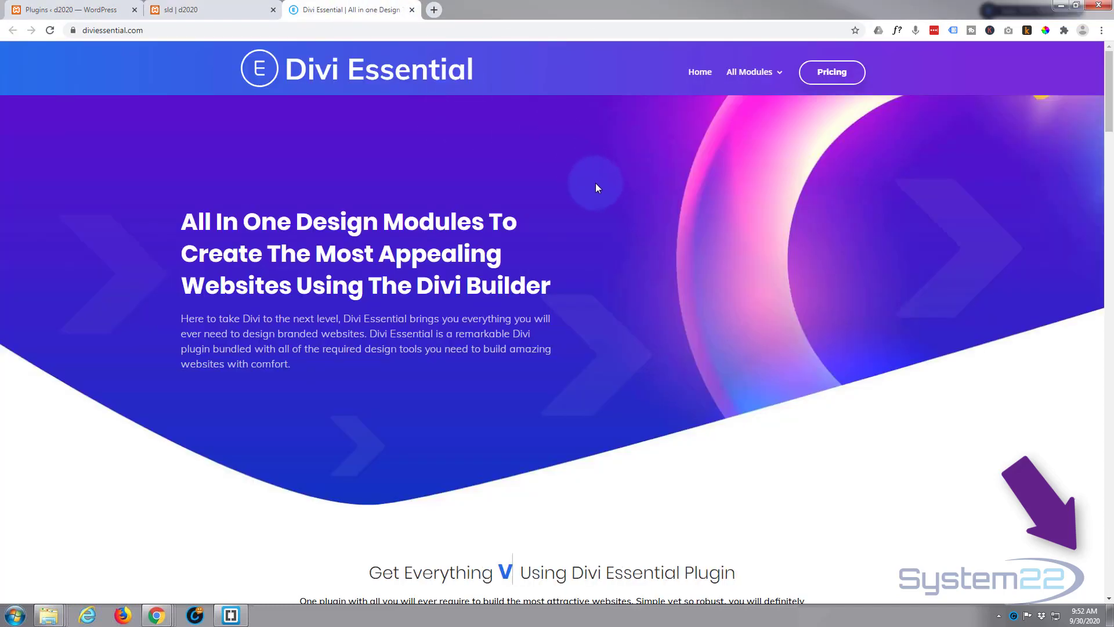
pyautogui.scroll(-1, 596, 182)
pyautogui.scroll(-6, 596, 182)
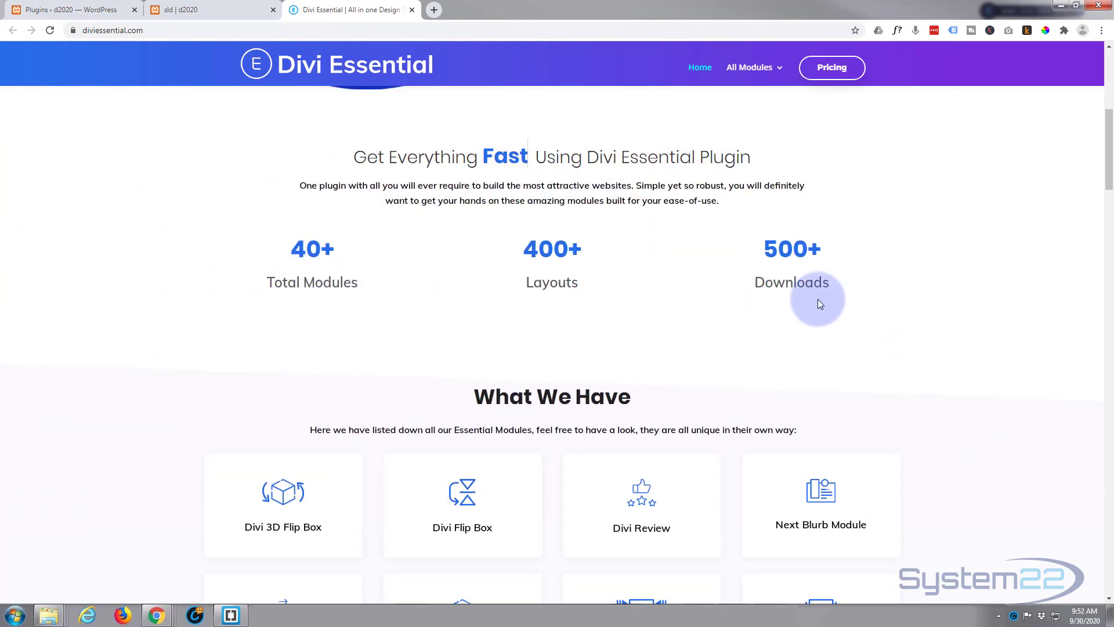
pyautogui.scroll(-5, 619, 339)
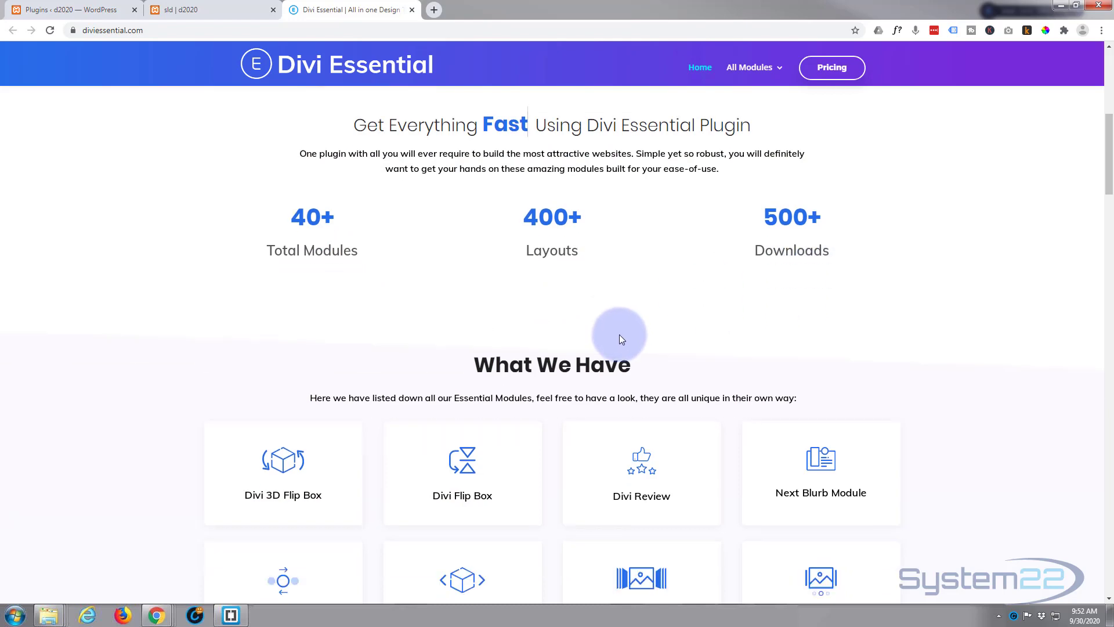
pyautogui.scroll(-3, 620, 337)
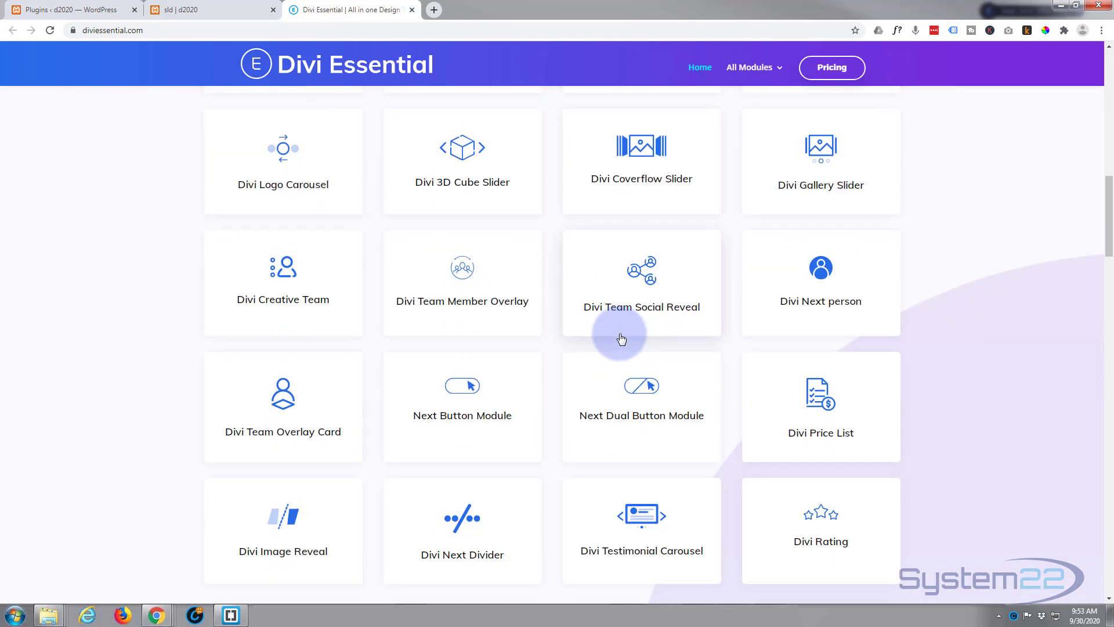
pyautogui.scroll(5, 620, 339)
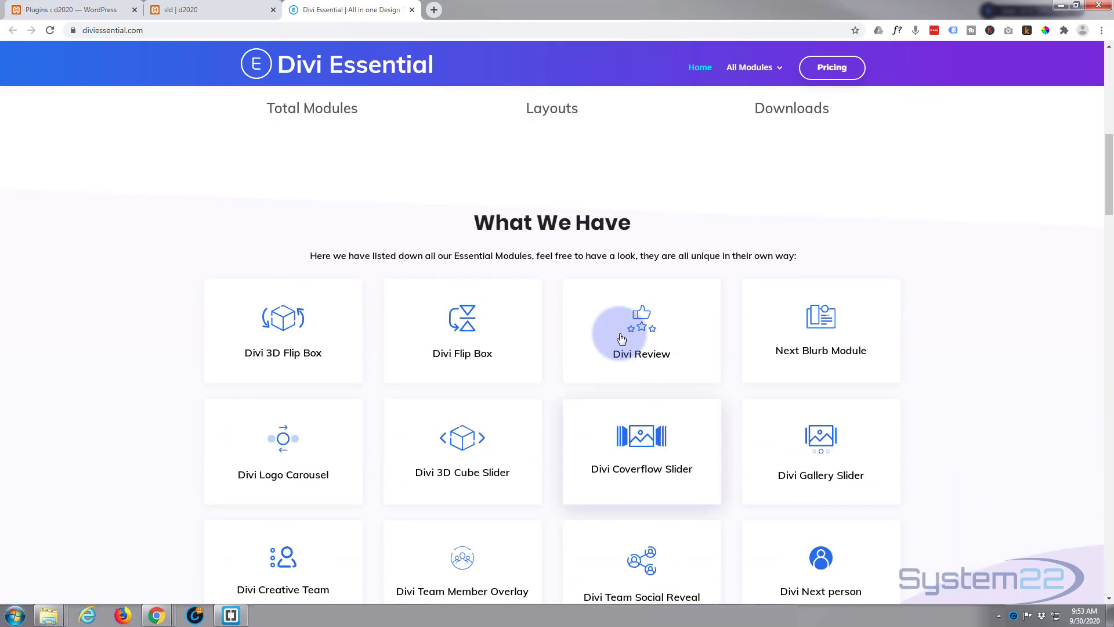
pyautogui.scroll(5, 620, 338)
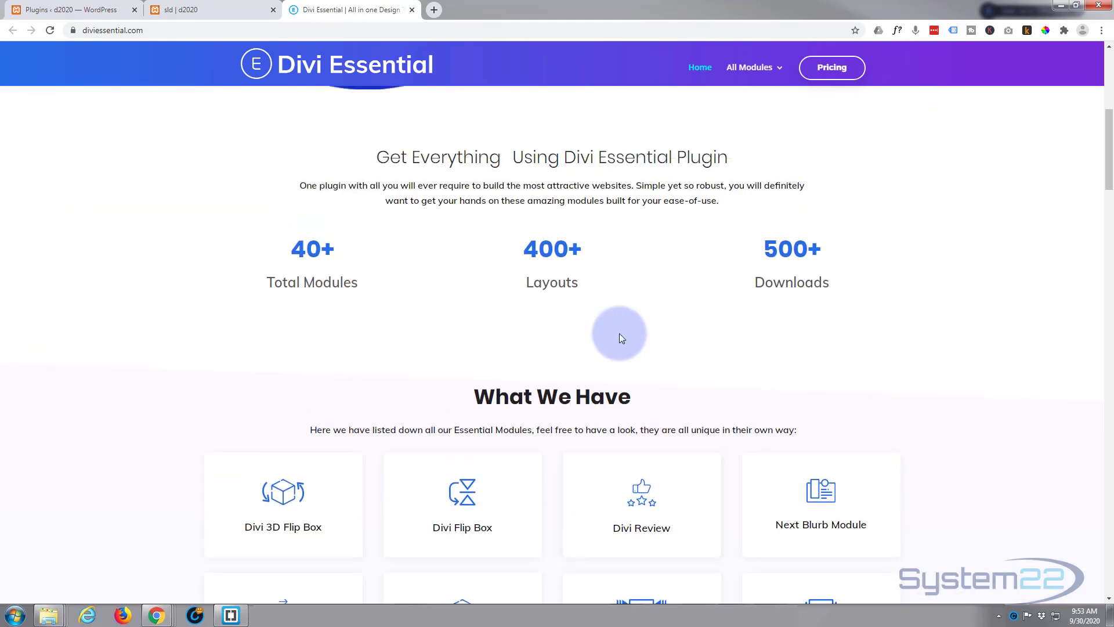
pyautogui.scroll(2, 620, 337)
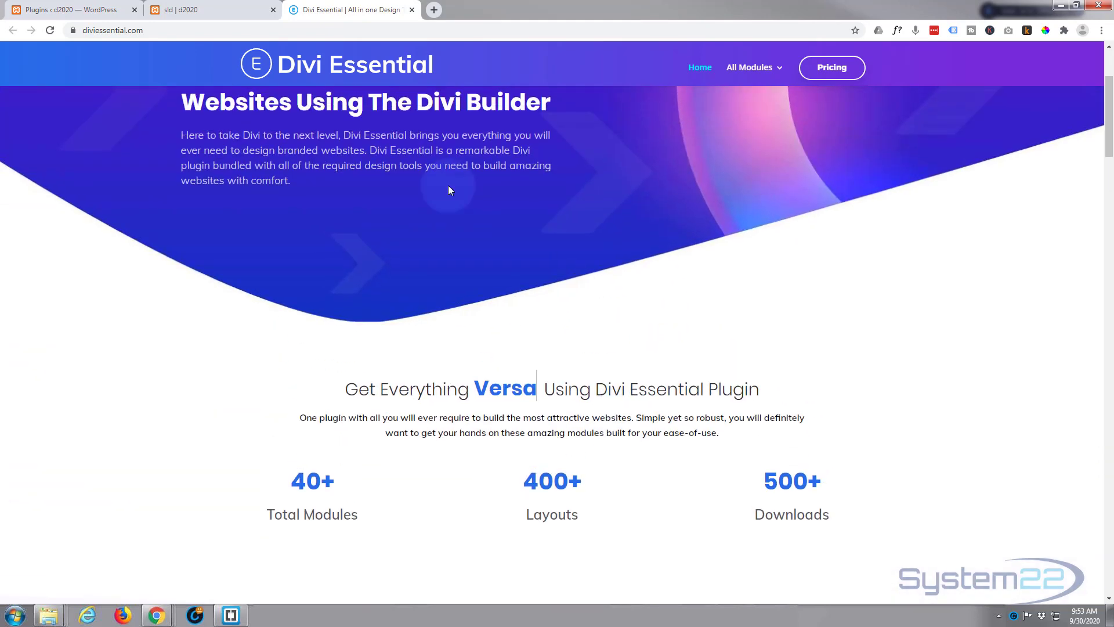
# Step: Return to the 'sld | d2020' page and delete the existing Green Light slider module
pyautogui.click(204, 6)
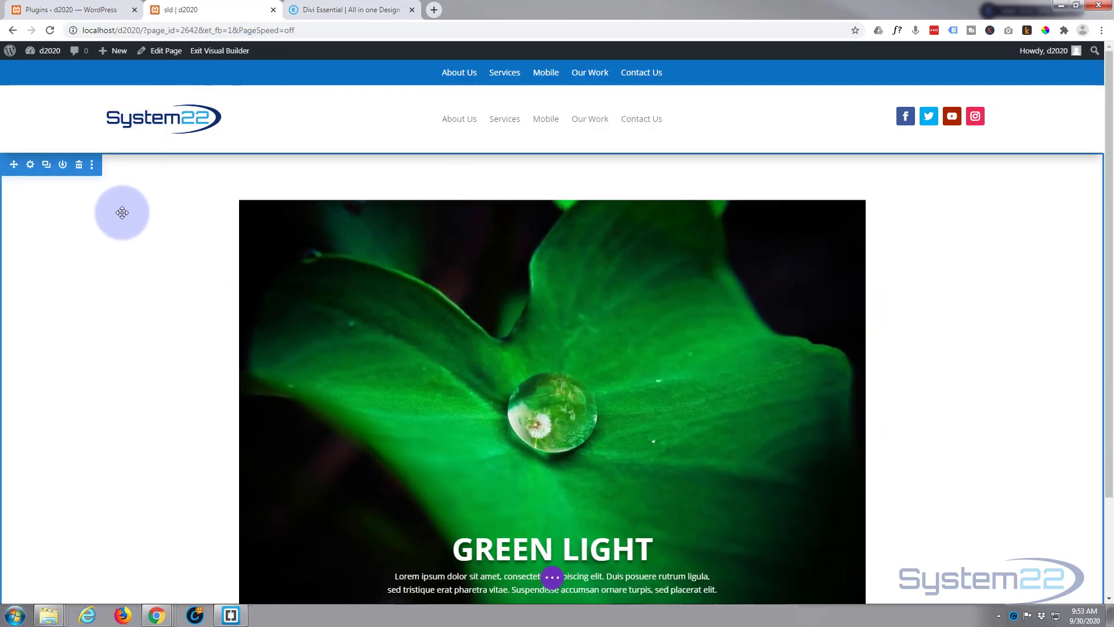
pyautogui.moveTo(416, 311)
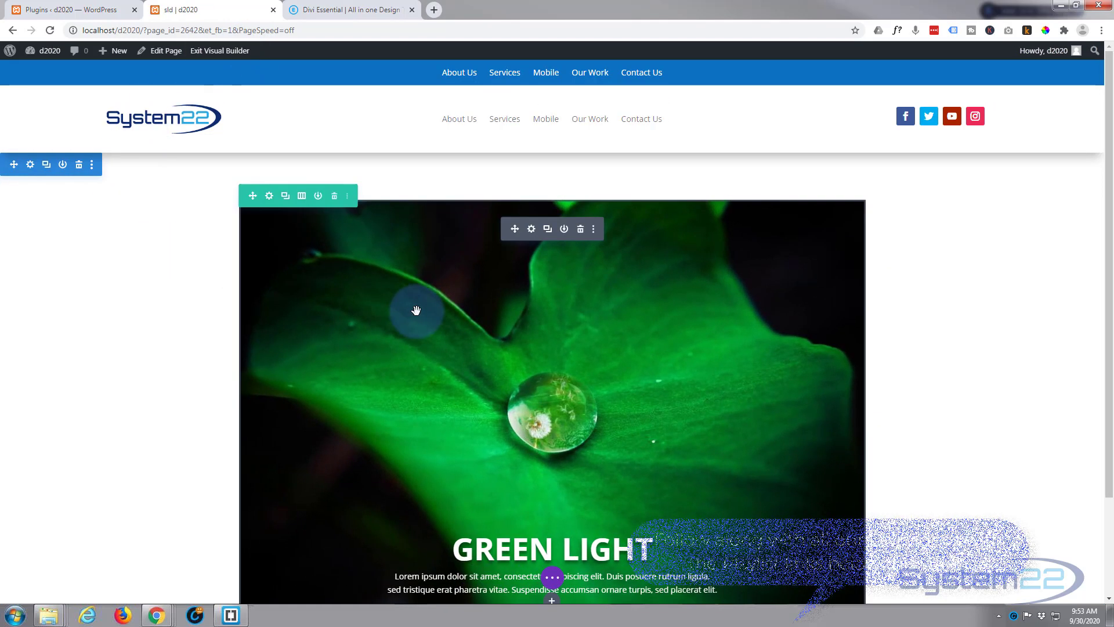
pyautogui.click(580, 229)
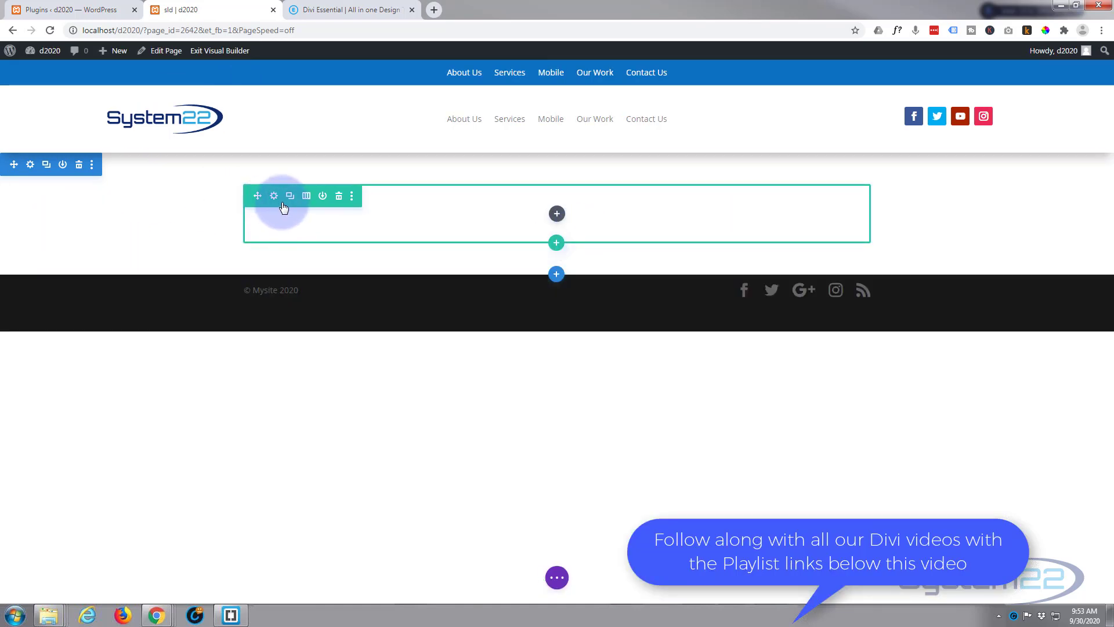
# Step: Open the empty row's Insert Module list and scroll to Divi Essential's Next 3d Cube Slider
pyautogui.click(557, 215)
pyautogui.click(525, 346)
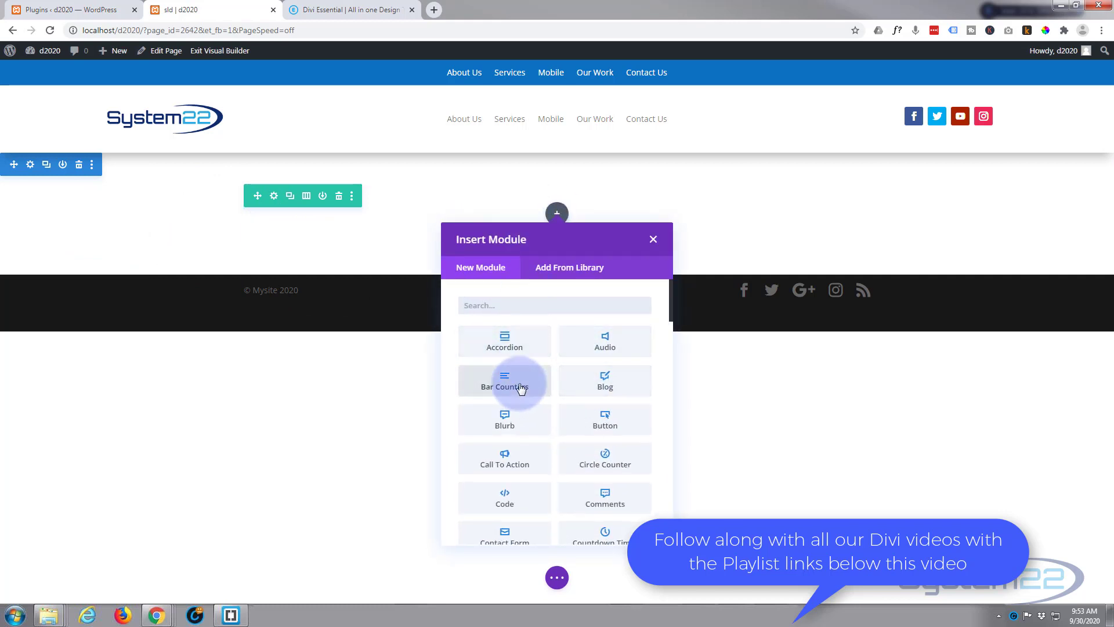
pyautogui.scroll(-2, 517, 386)
pyautogui.scroll(-3, 520, 389)
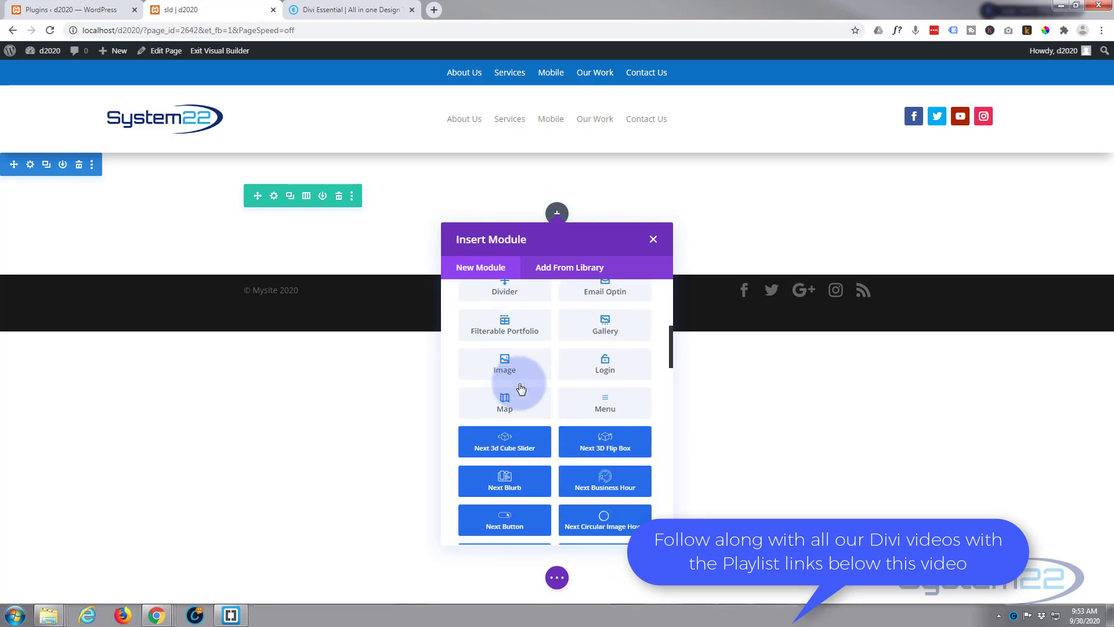
pyautogui.scroll(-1, 519, 383)
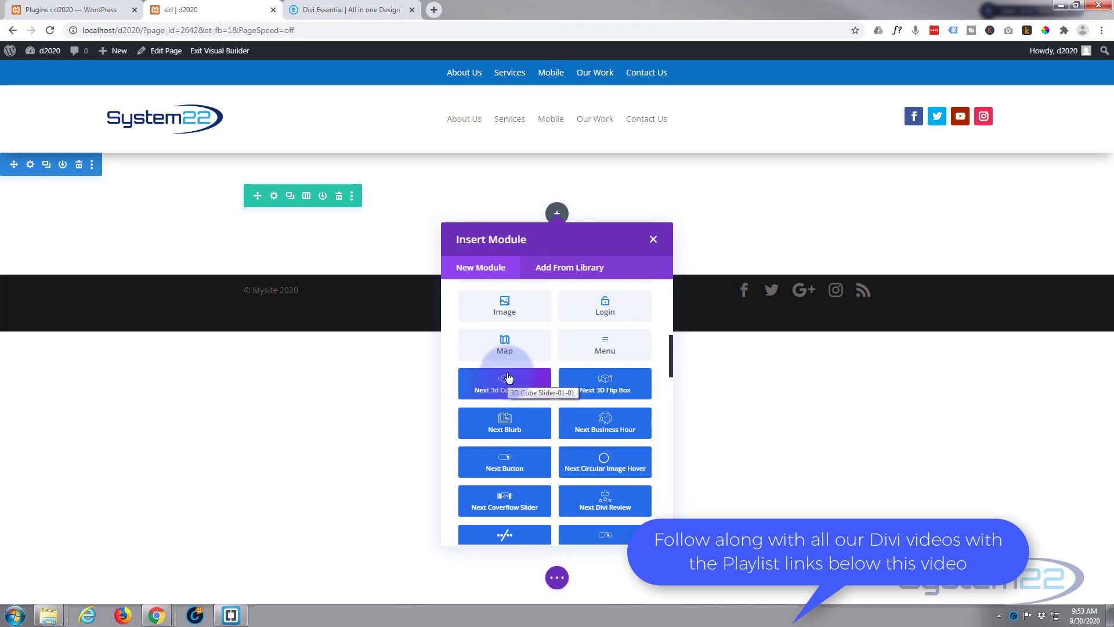
pyautogui.scroll(-3, 545, 444)
pyautogui.scroll(-10, 545, 447)
pyautogui.scroll(-5, 545, 446)
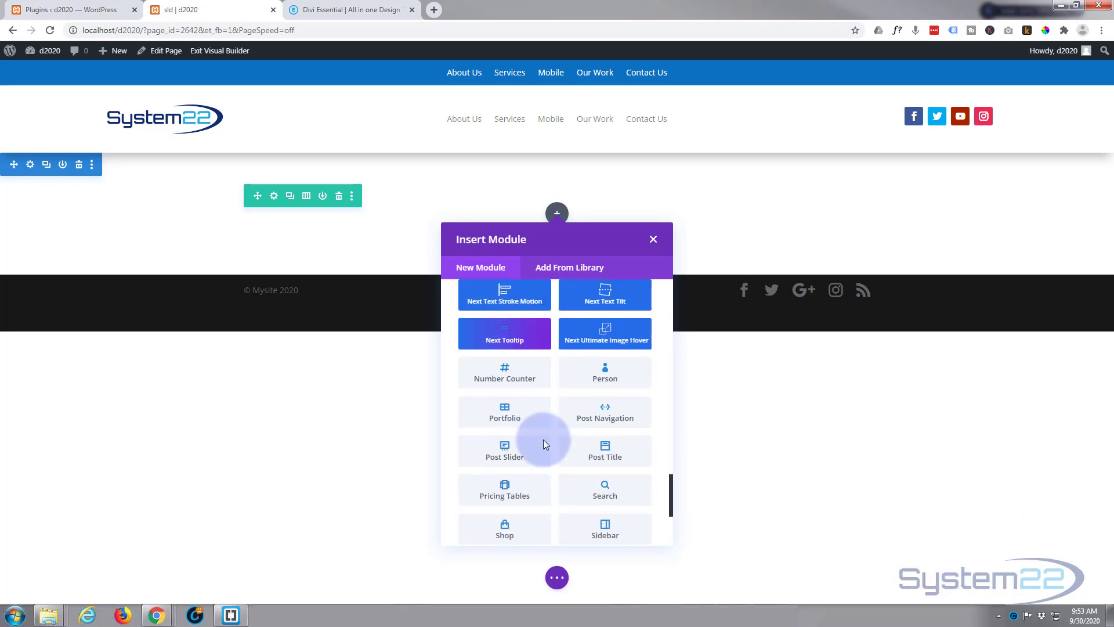
pyautogui.scroll(-1, 520, 435)
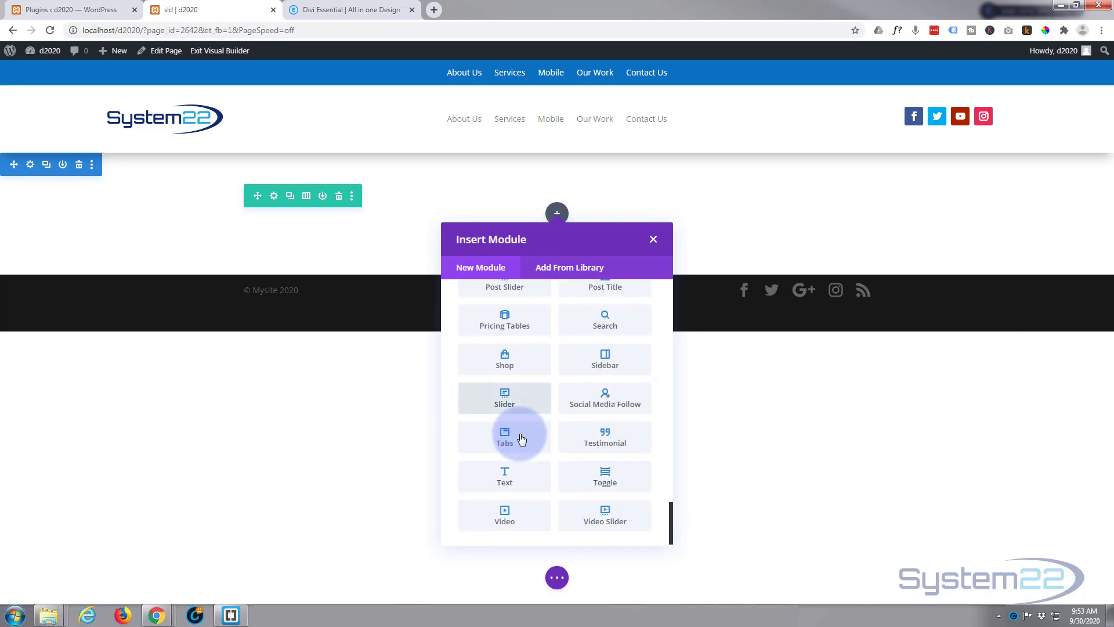
pyautogui.scroll(10, 520, 438)
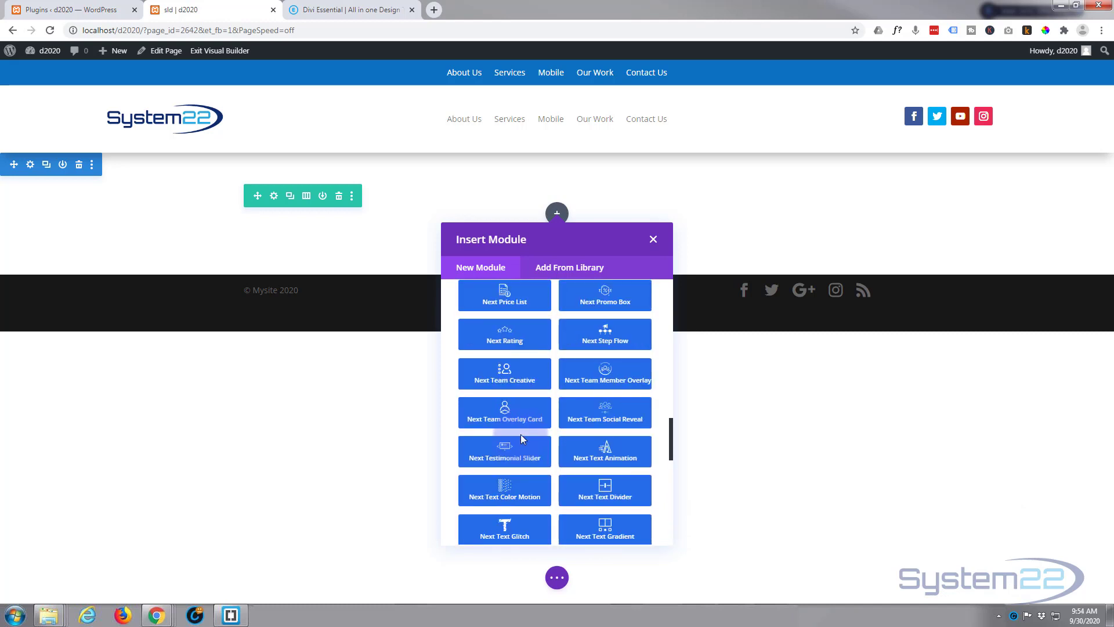
pyautogui.scroll(8, 521, 433)
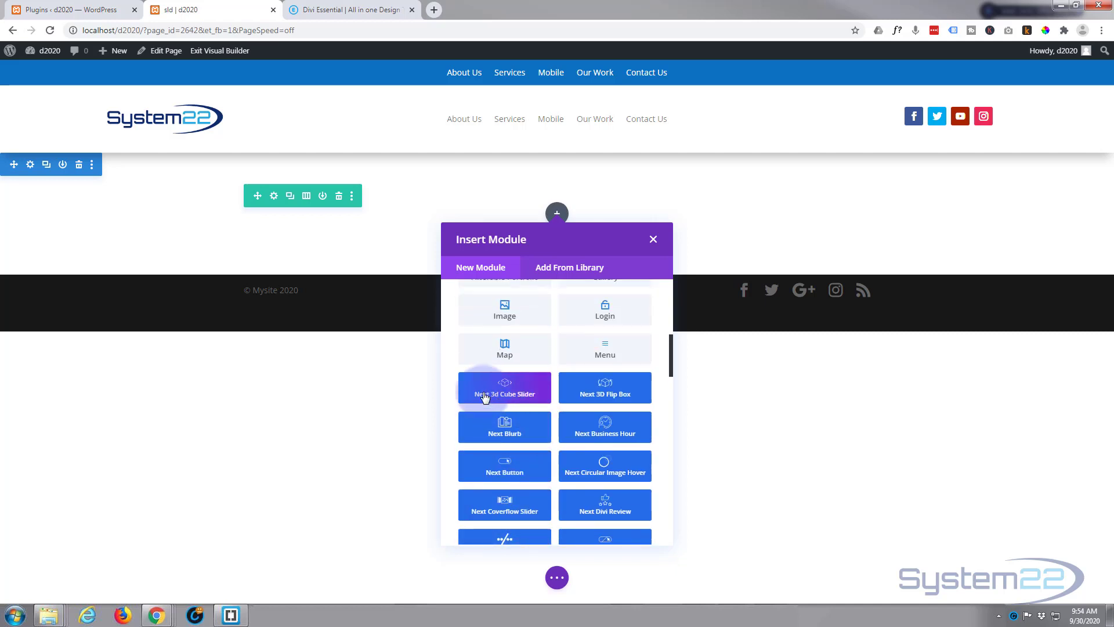
# Step: Insert the Next 3d Cube Slider and add a first slide using the concert crowd photo
pyautogui.click(507, 394)
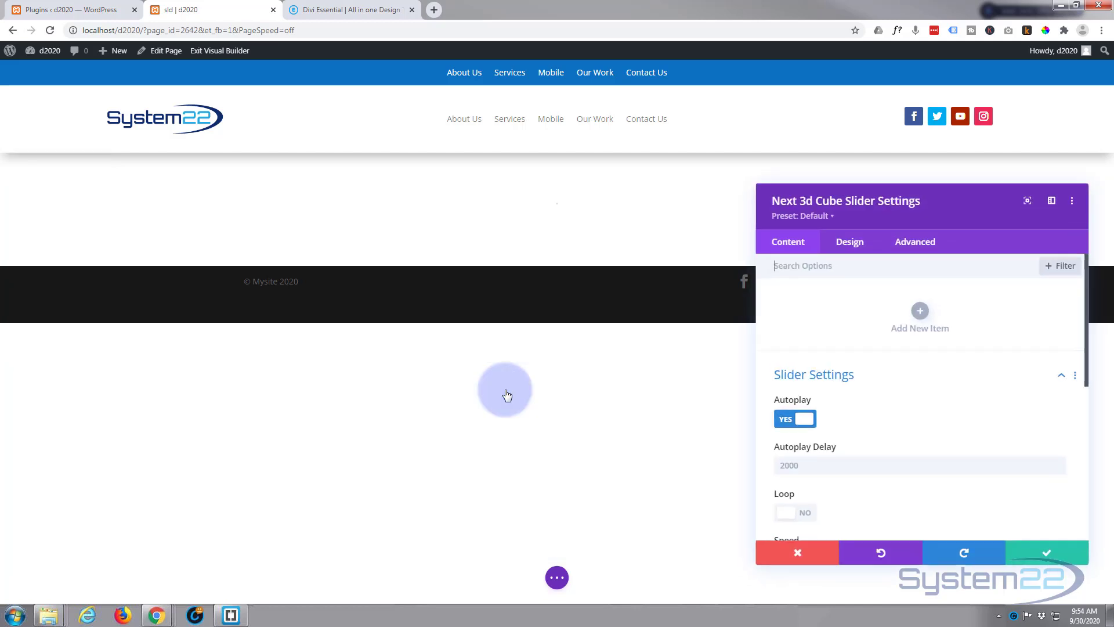
pyautogui.click(921, 313)
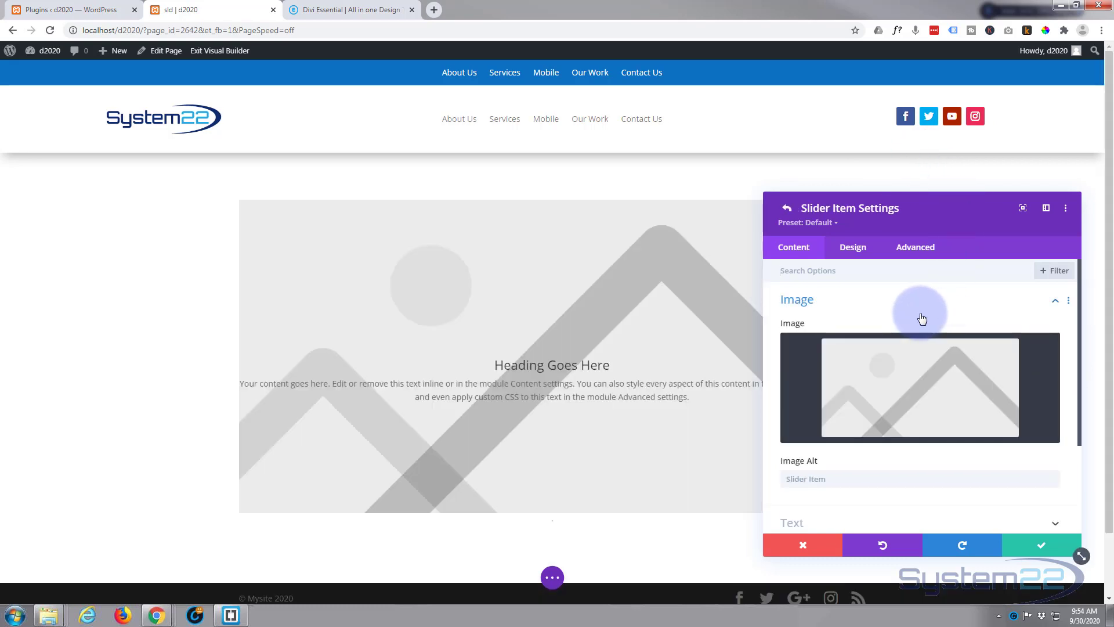
pyautogui.moveTo(876, 368)
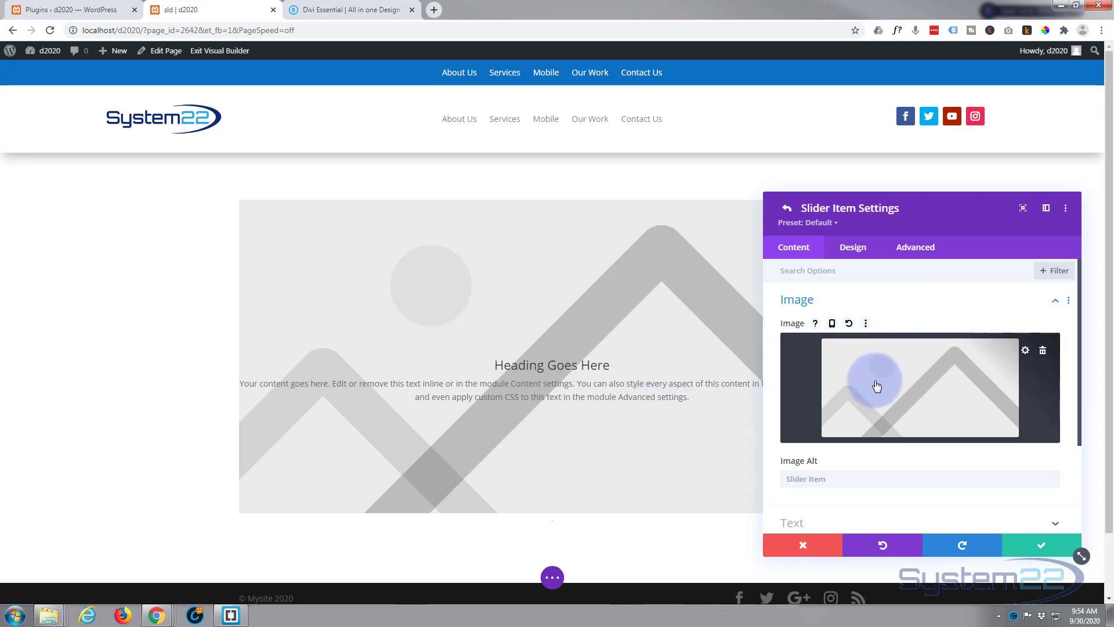
pyautogui.click(910, 395)
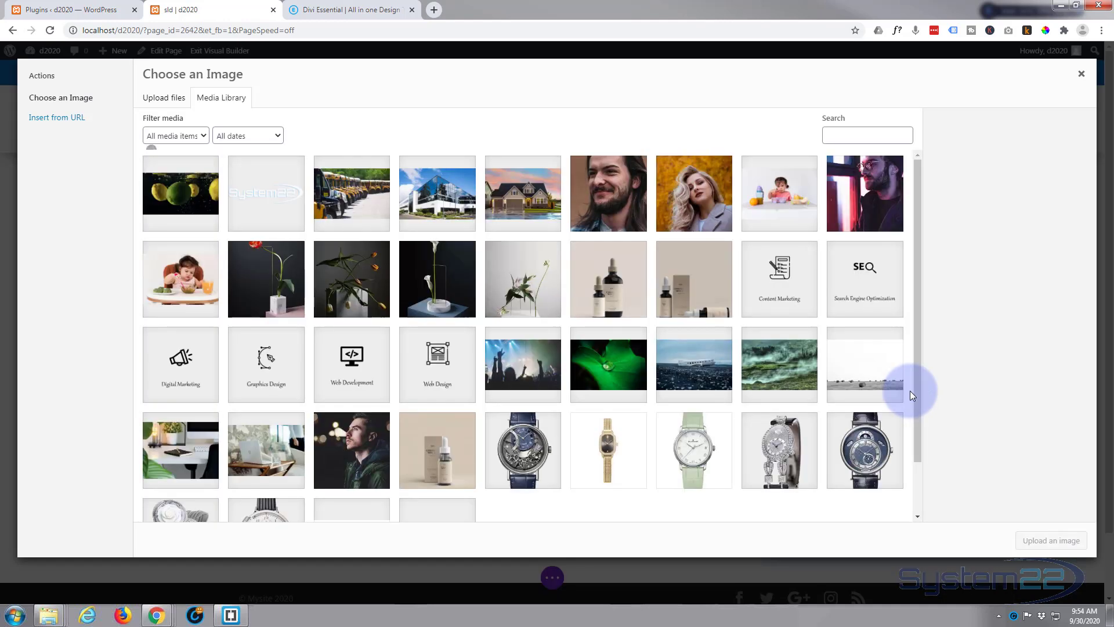
pyautogui.click(523, 364)
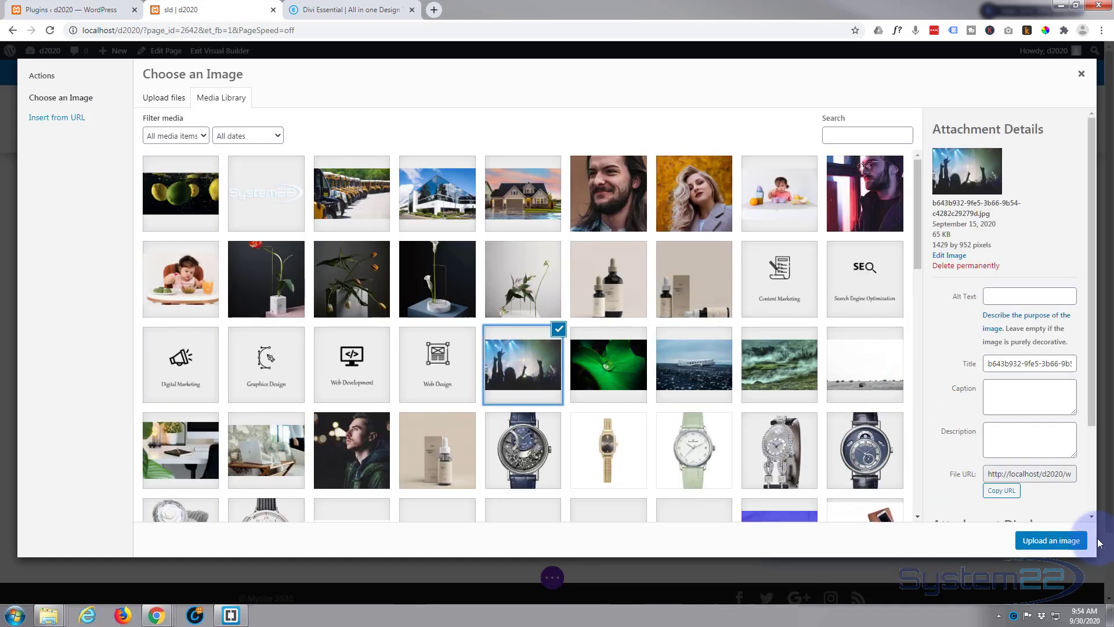
pyautogui.click(1051, 540)
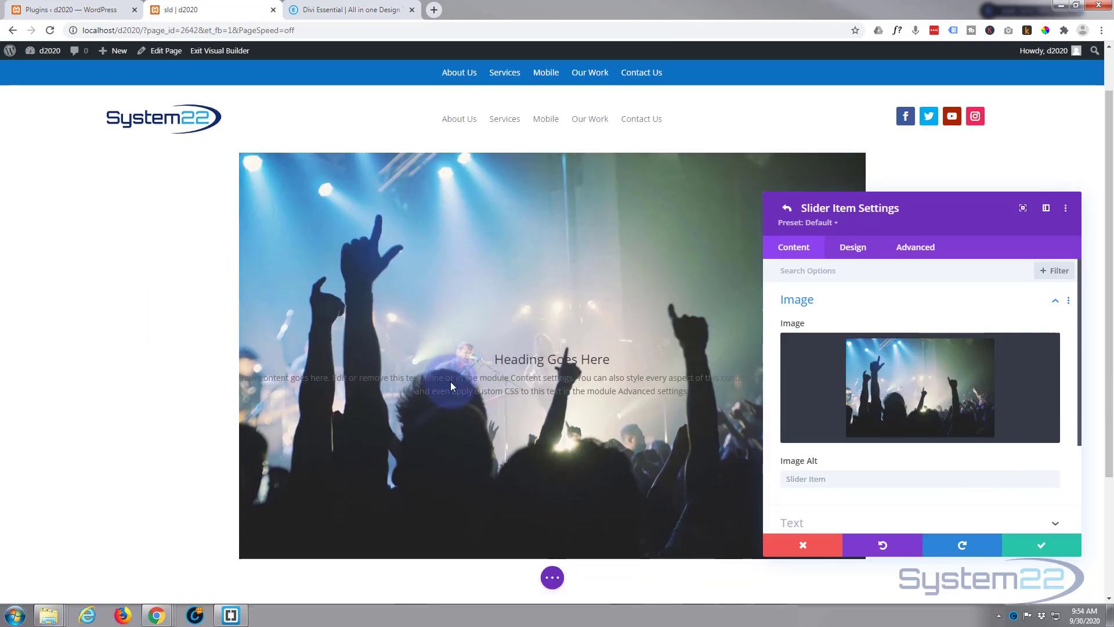
# Step: Set the slide image's alt text to 'Crowd'
pyautogui.moveTo(945, 425)
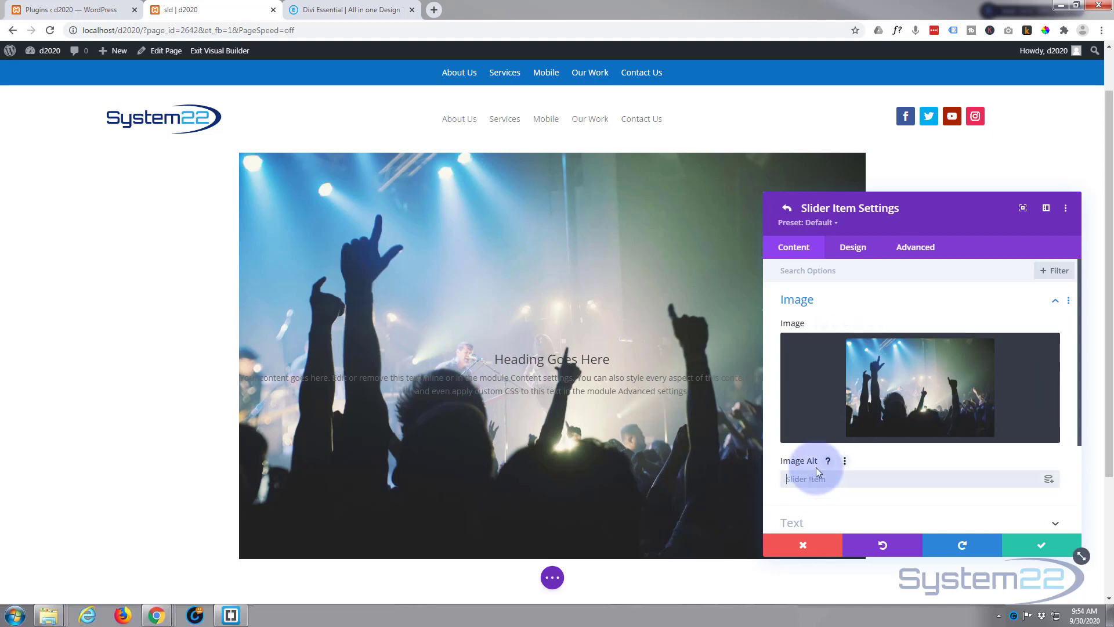
pyautogui.click(868, 434)
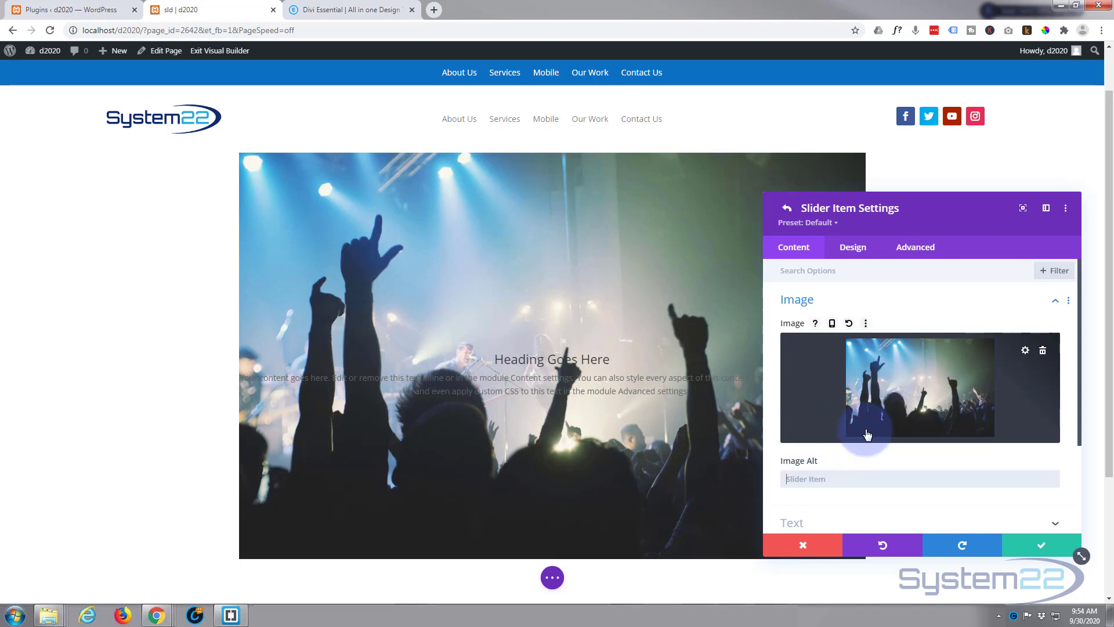
pyautogui.write('Crowd')
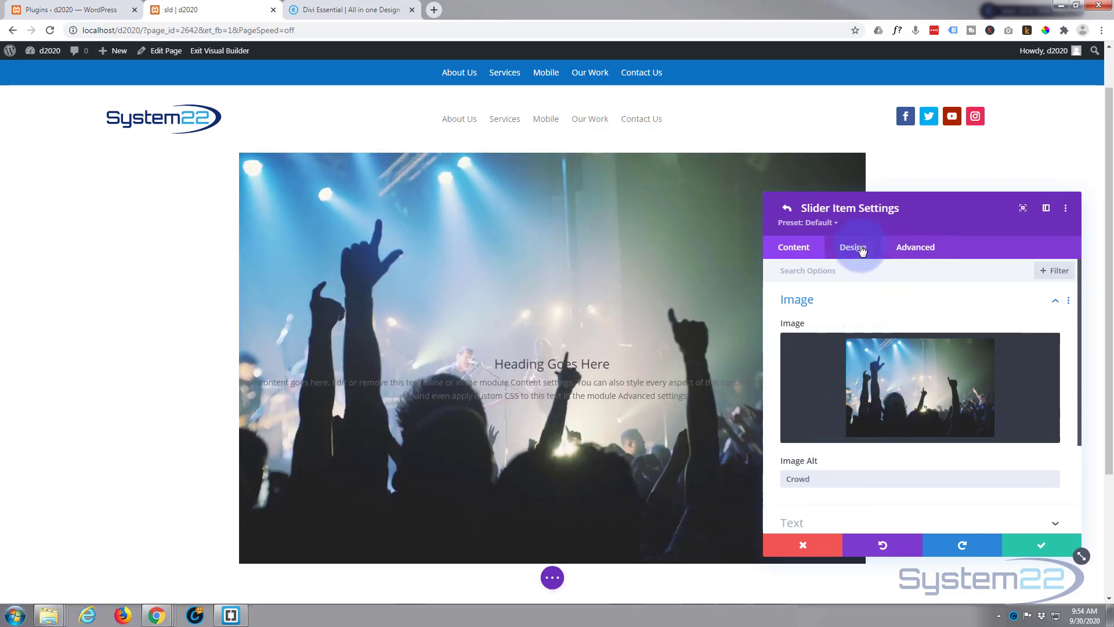
# Step: Replace the slide's placeholder heading with CROWD in the Text settings
pyautogui.scroll(-2, 864, 408)
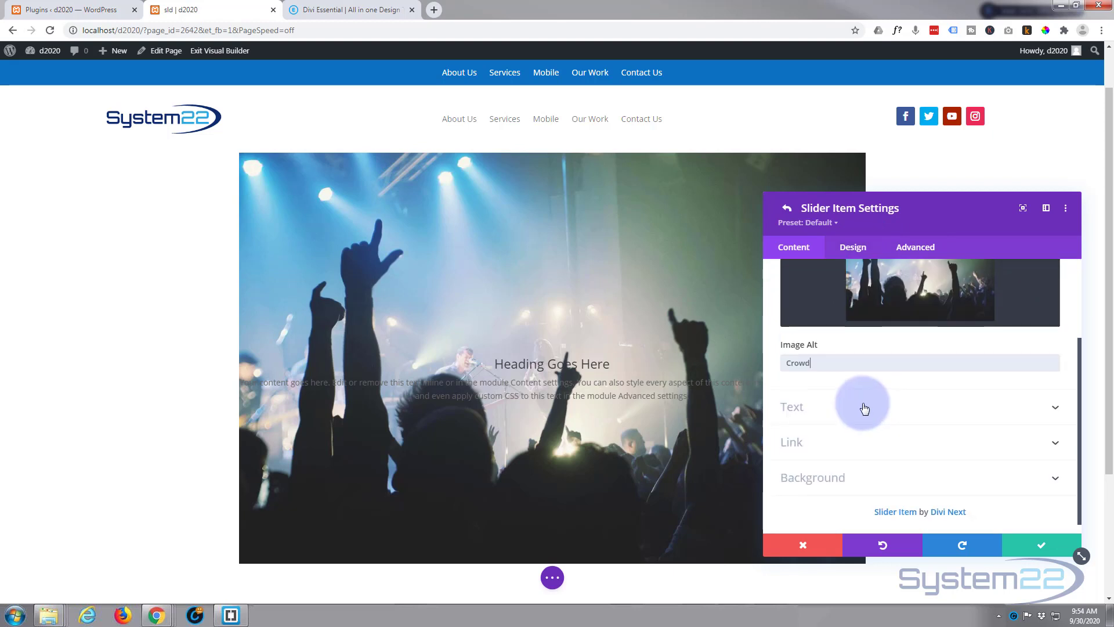
pyautogui.click(864, 408)
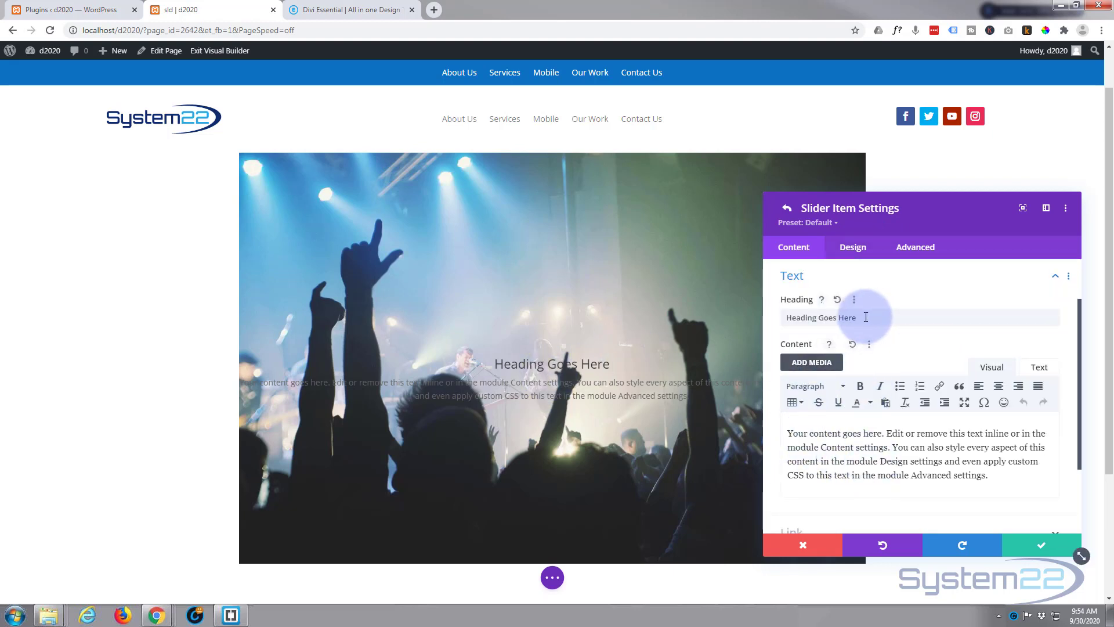
pyautogui.moveTo(865, 317); pyautogui.dragTo(783, 321)
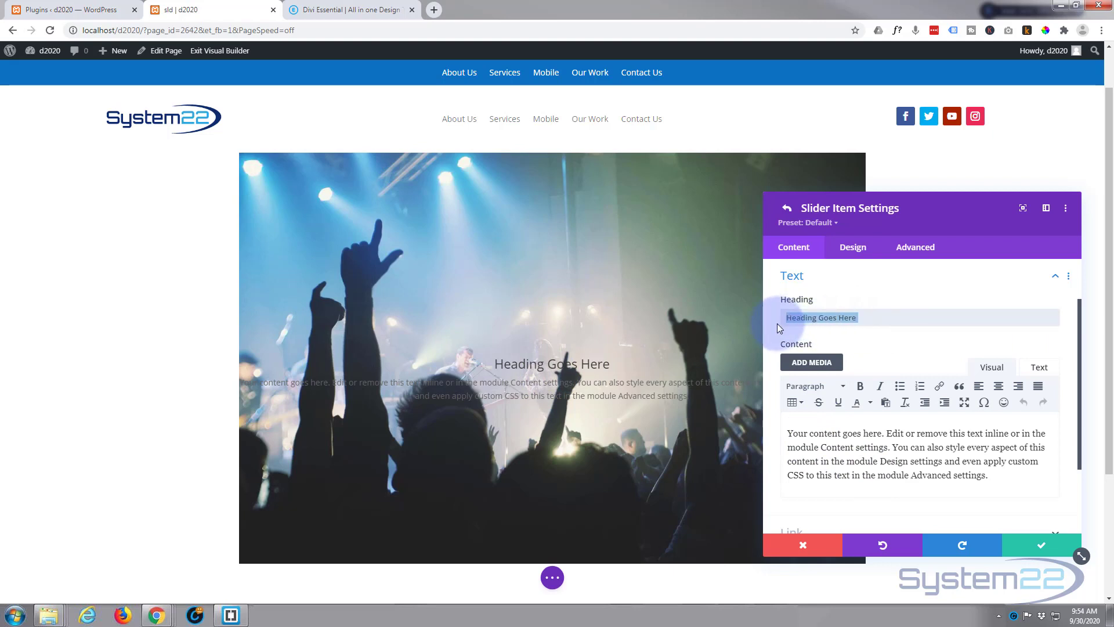
pyautogui.write('CROW')
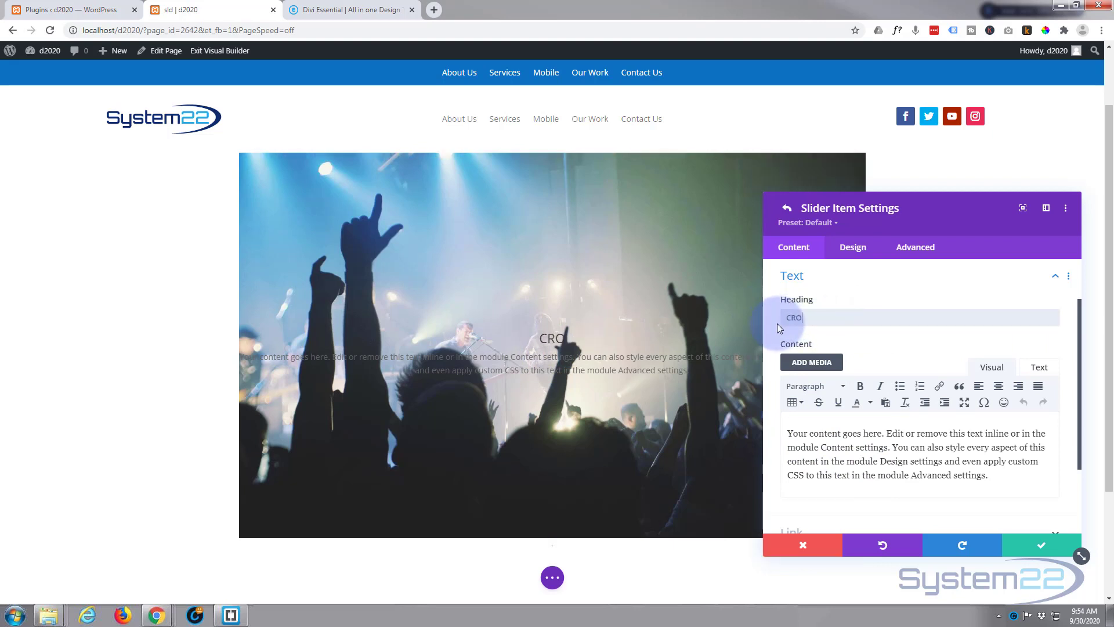
pyautogui.write('D')
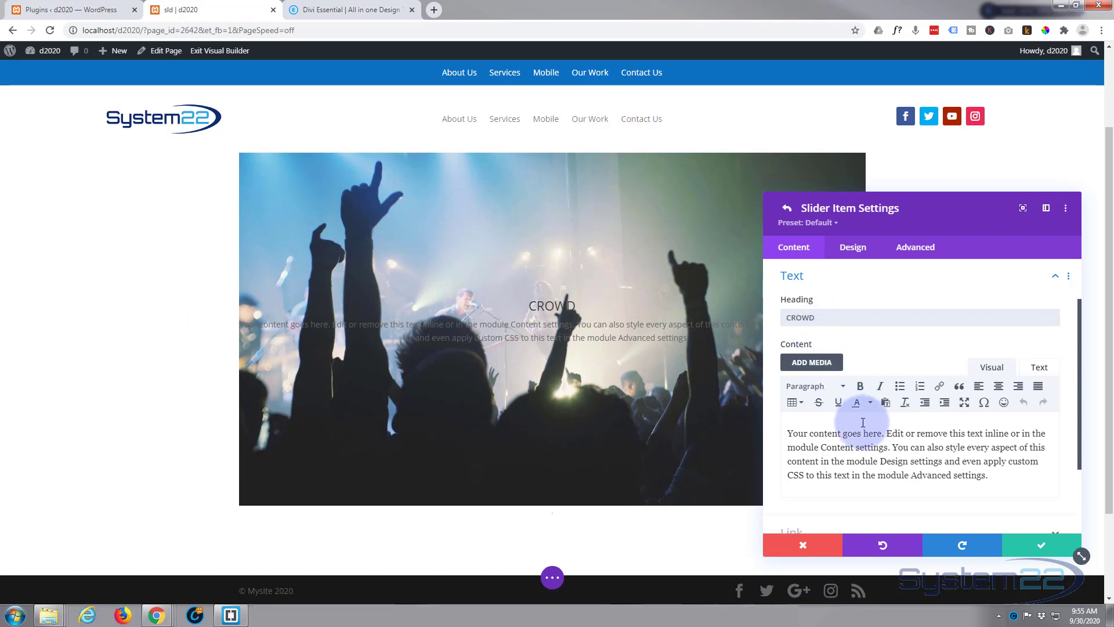
pyautogui.scroll(-2, 877, 458)
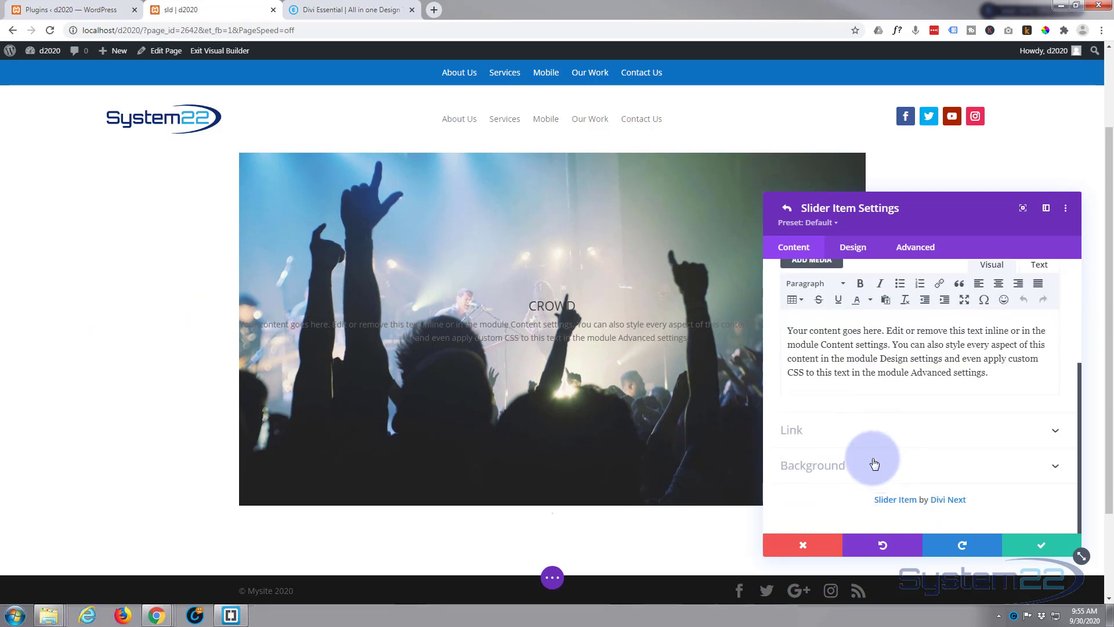
# Step: Enter # as the Module Link URL, with target In The Same Window
pyautogui.click(830, 433)
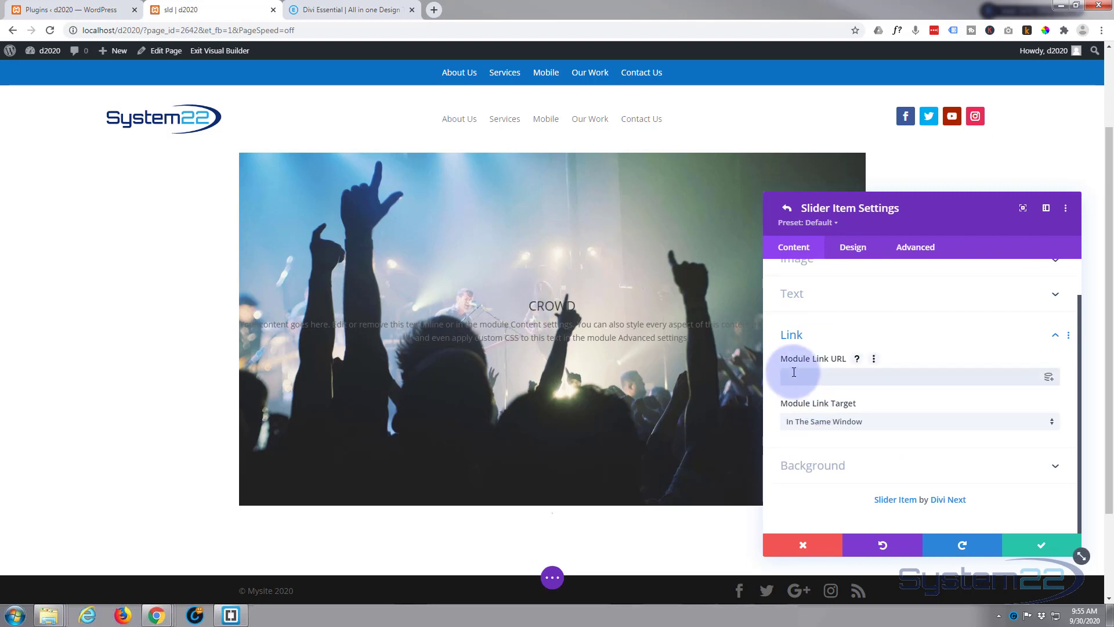
pyautogui.write('#')
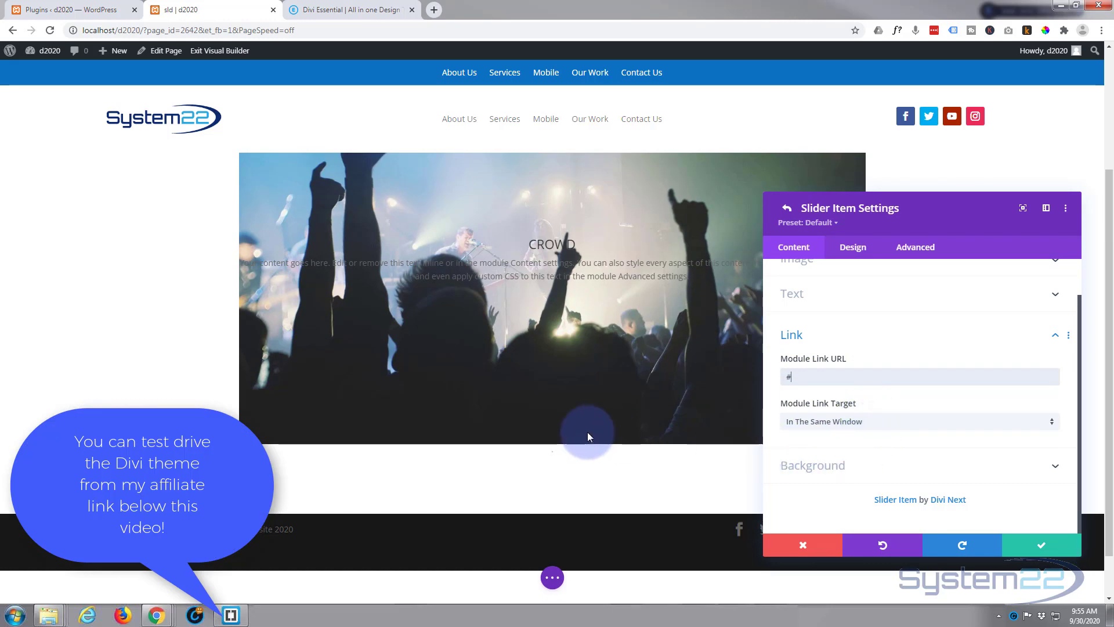
pyautogui.click(940, 428)
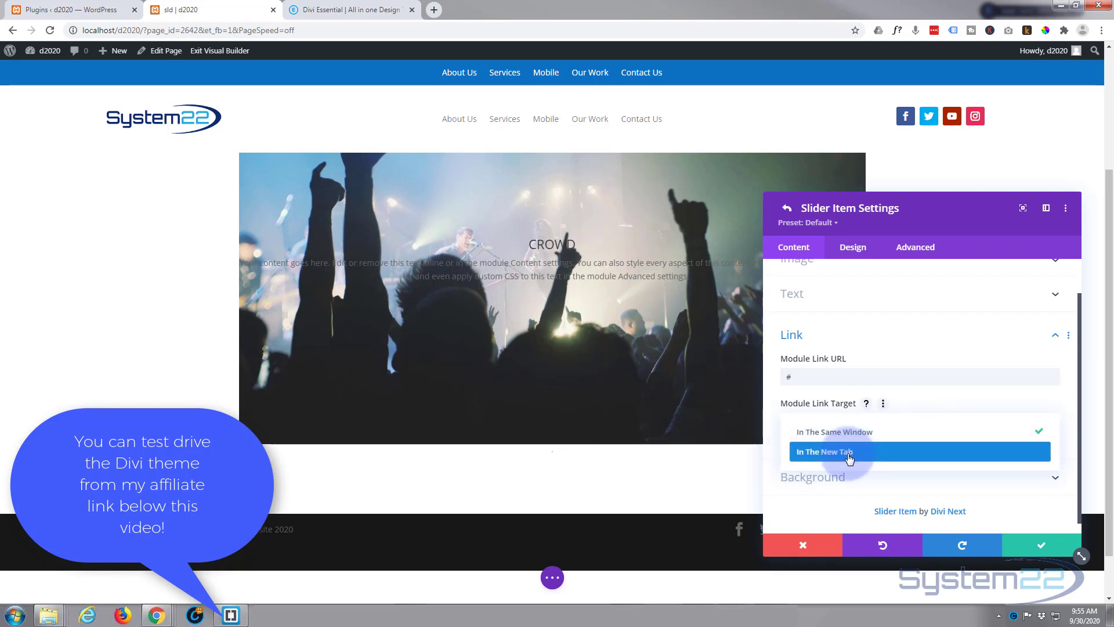
pyautogui.click(935, 407)
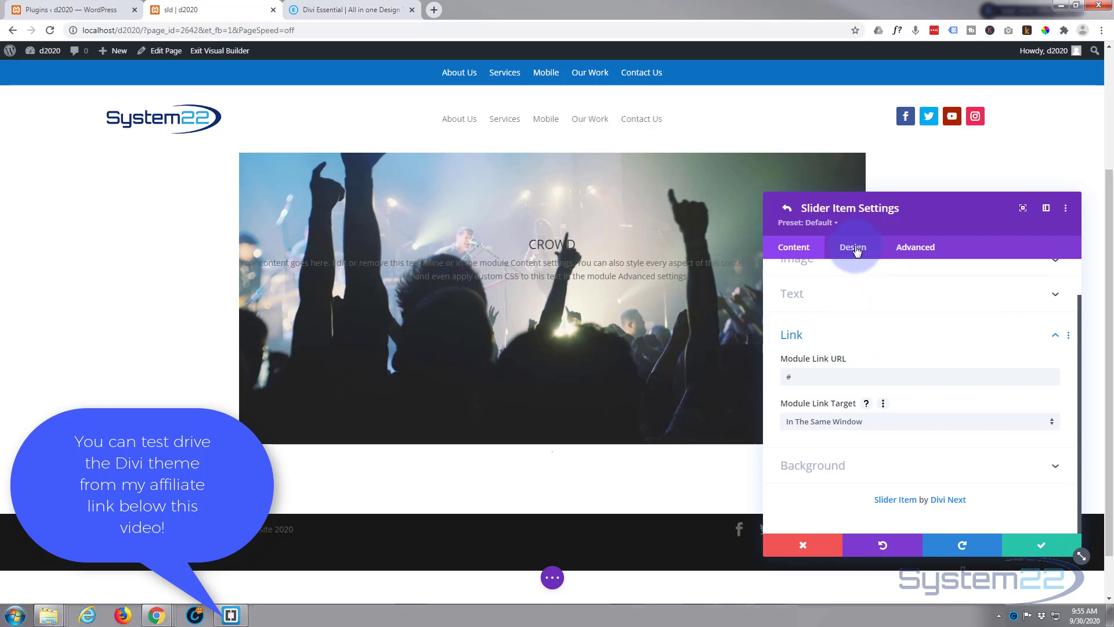
# Step: Make the CROWD heading bold at about 40px and apply a text shadow preset
pyautogui.click(854, 248)
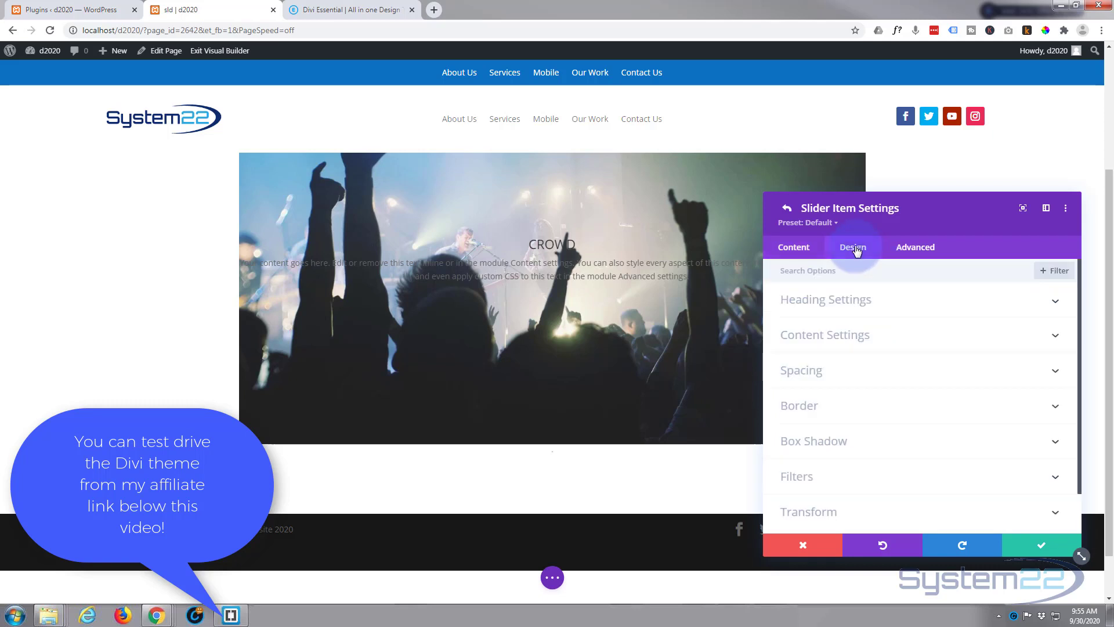
pyautogui.click(910, 306)
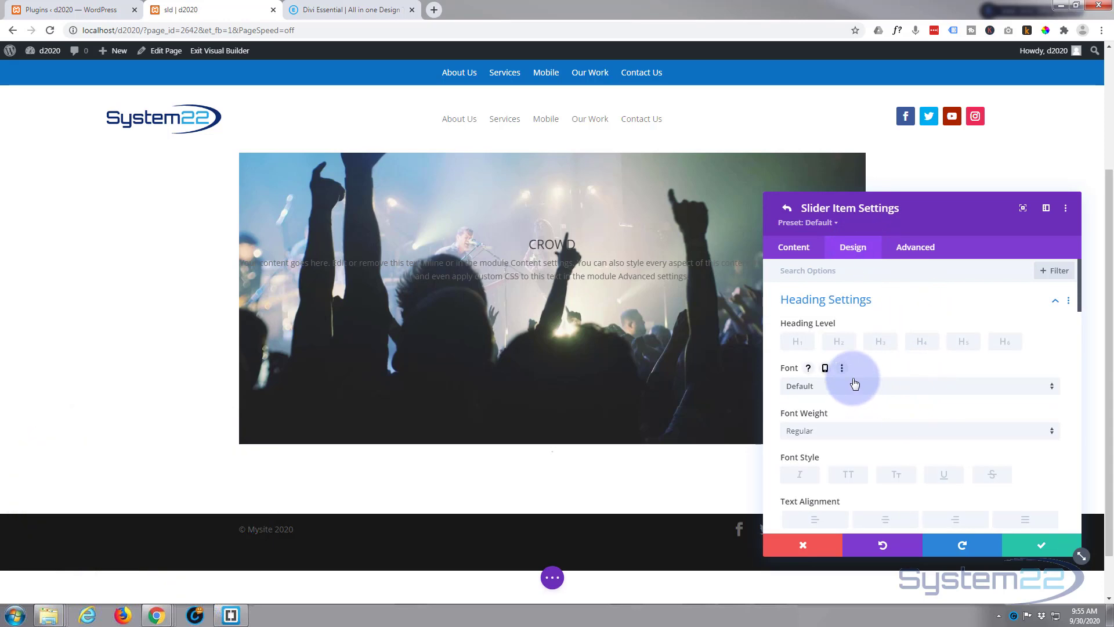
pyautogui.scroll(-1, 855, 383)
pyautogui.click(853, 374)
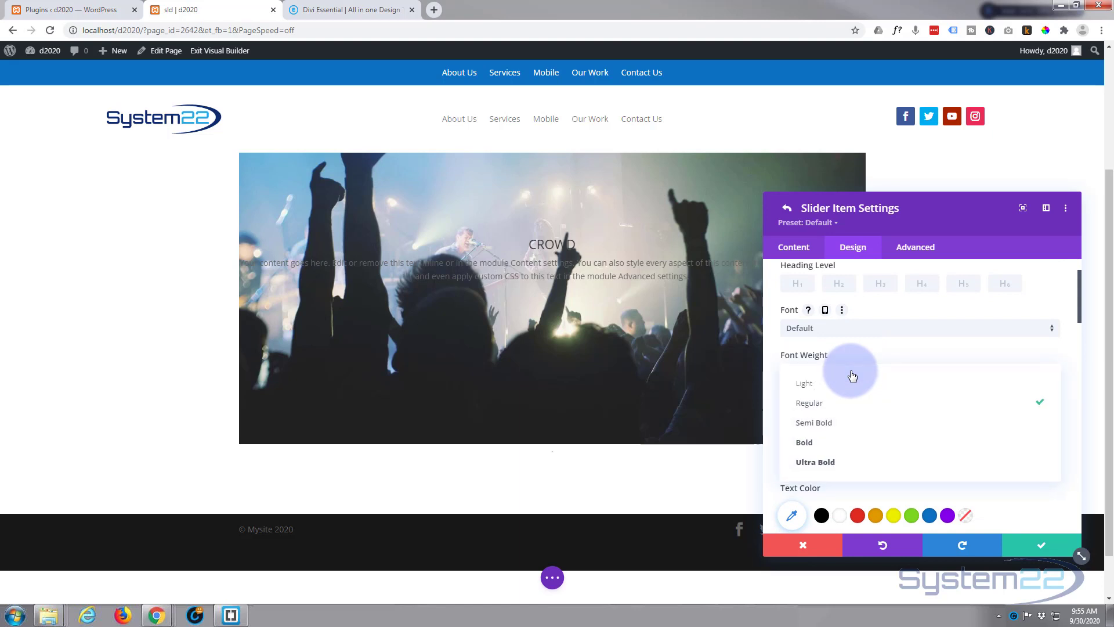
pyautogui.click(814, 439)
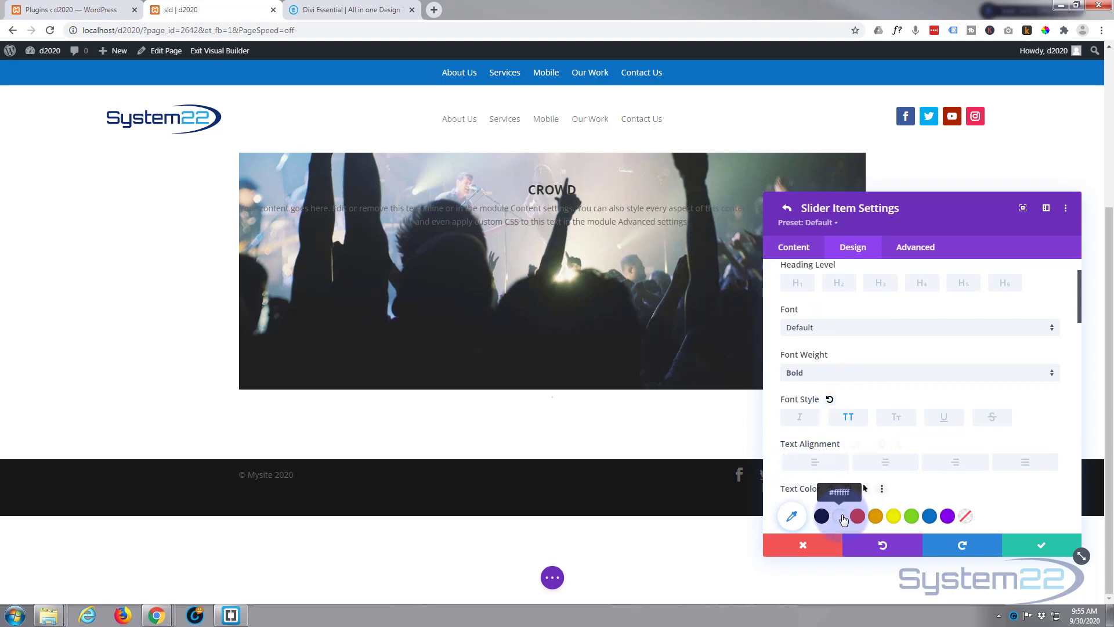
pyautogui.scroll(-3, 855, 469)
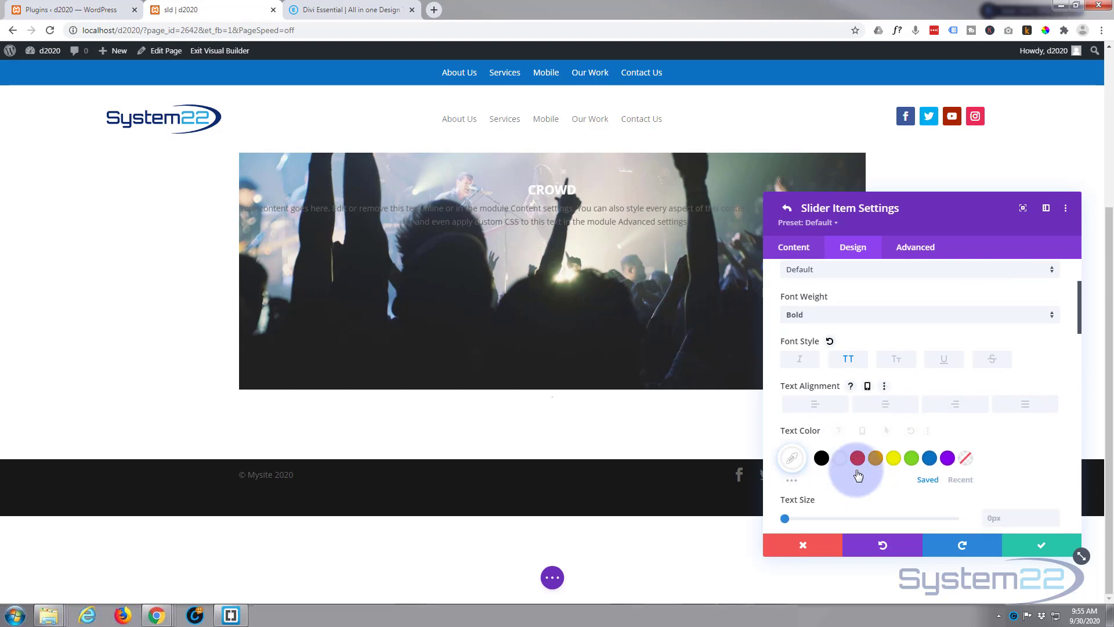
pyautogui.scroll(-1, 855, 469)
pyautogui.moveTo(784, 402); pyautogui.dragTo(851, 402)
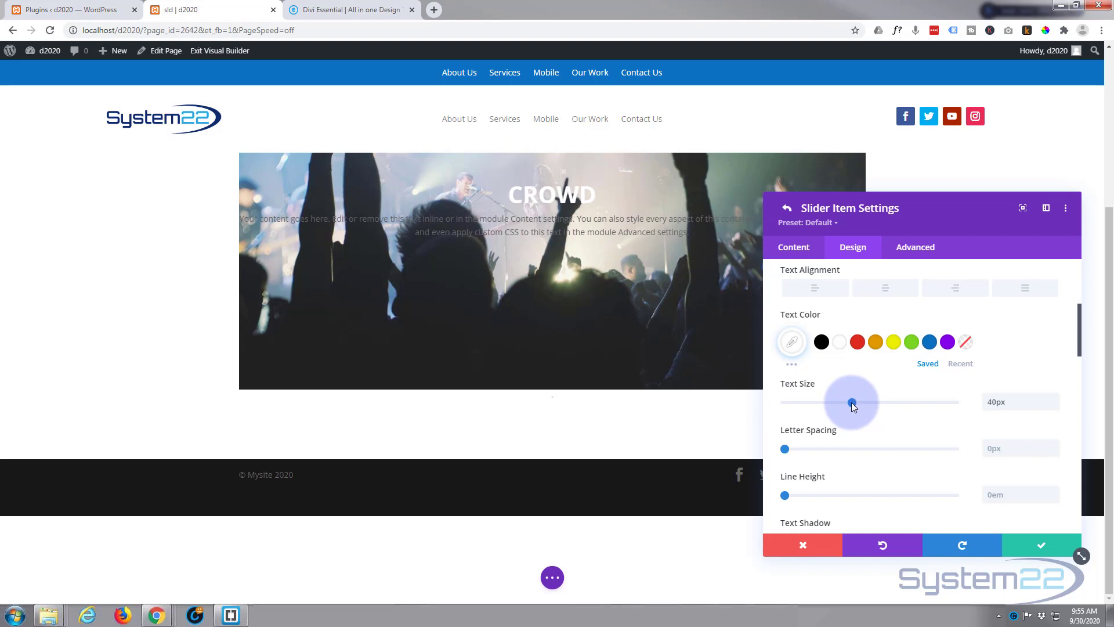
pyautogui.scroll(-2, 898, 420)
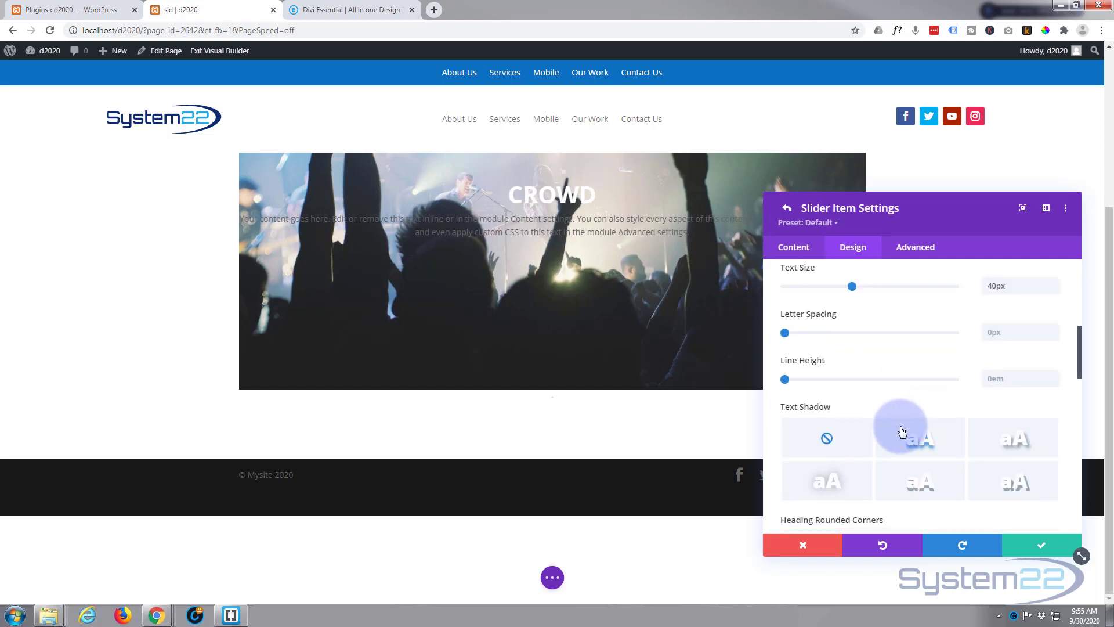
pyautogui.click(915, 487)
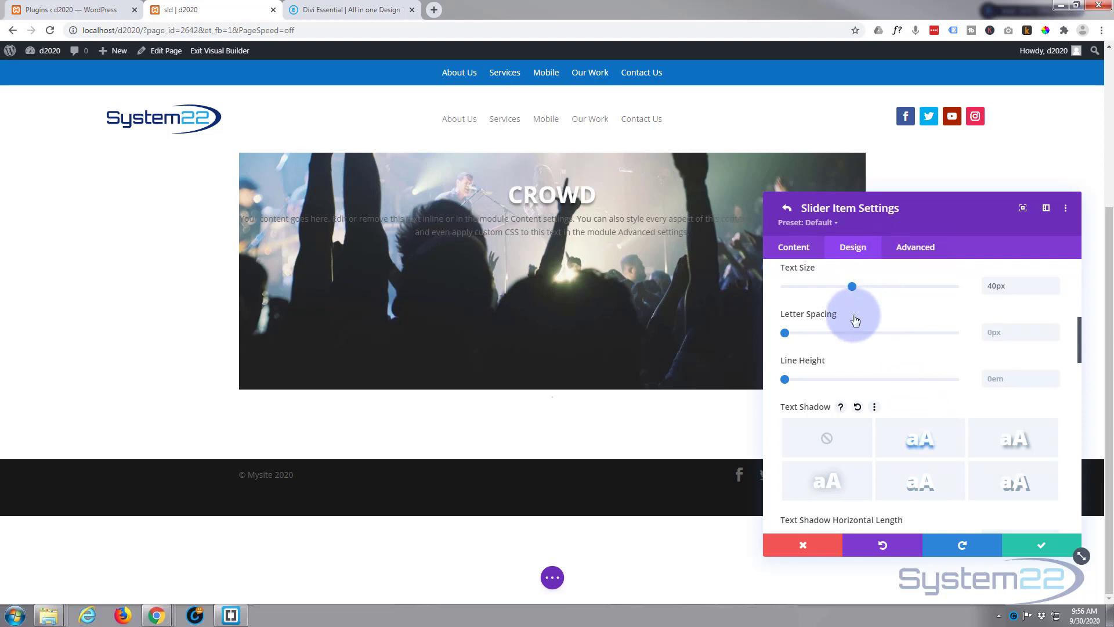
# Step: Set the heading border colour to white, trying 3px width then returning to 0px
pyautogui.scroll(-3, 852, 326)
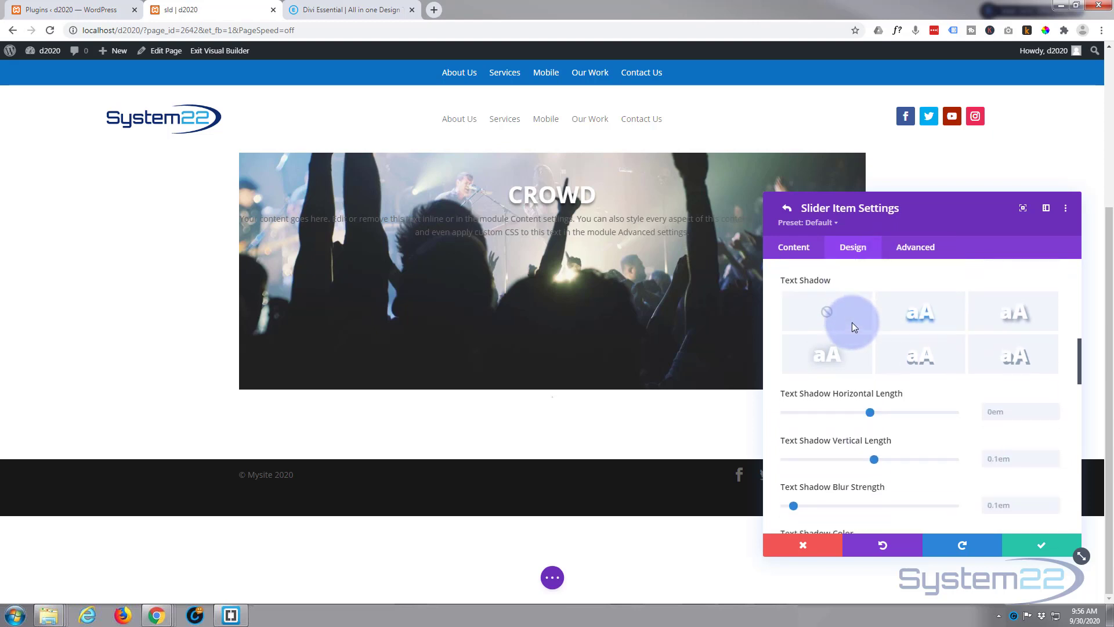
pyautogui.scroll(-6, 852, 326)
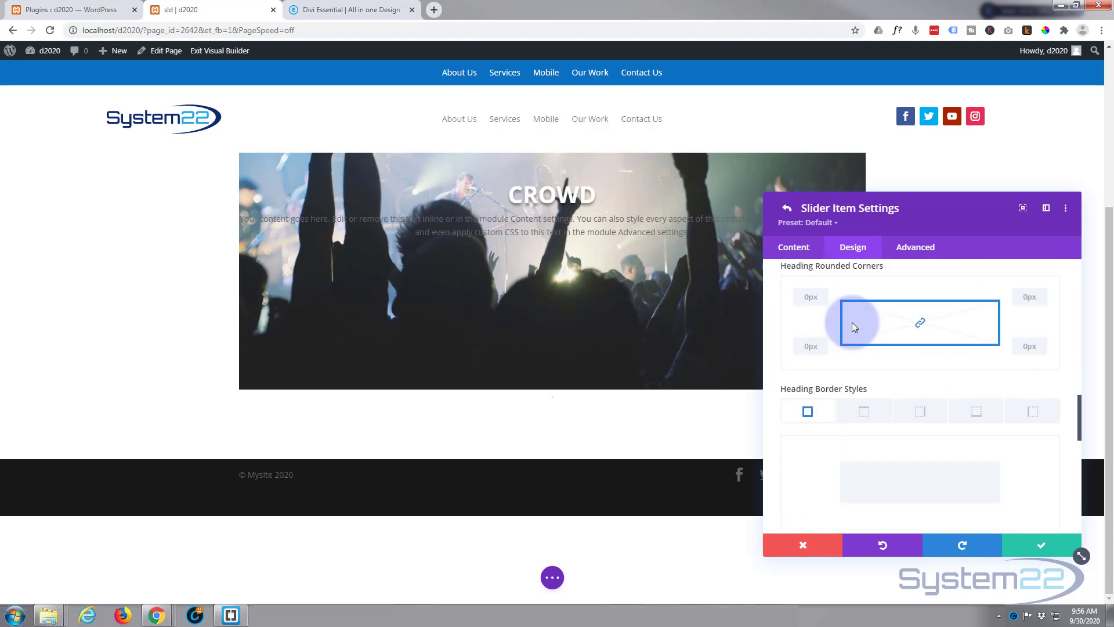
pyautogui.scroll(-1, 852, 322)
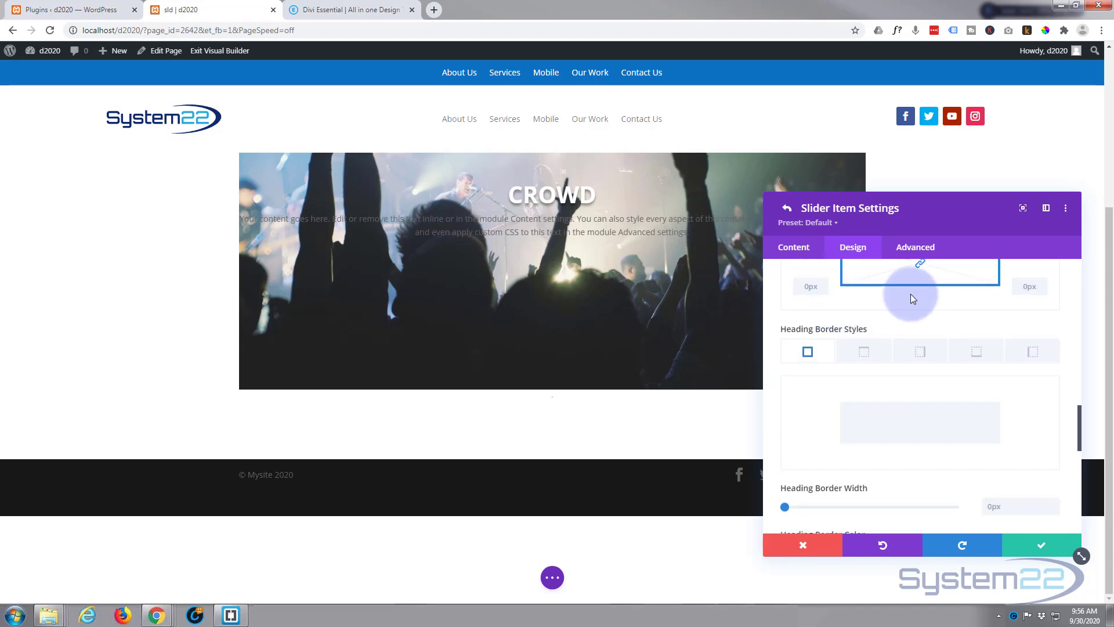
pyautogui.scroll(-3, 910, 293)
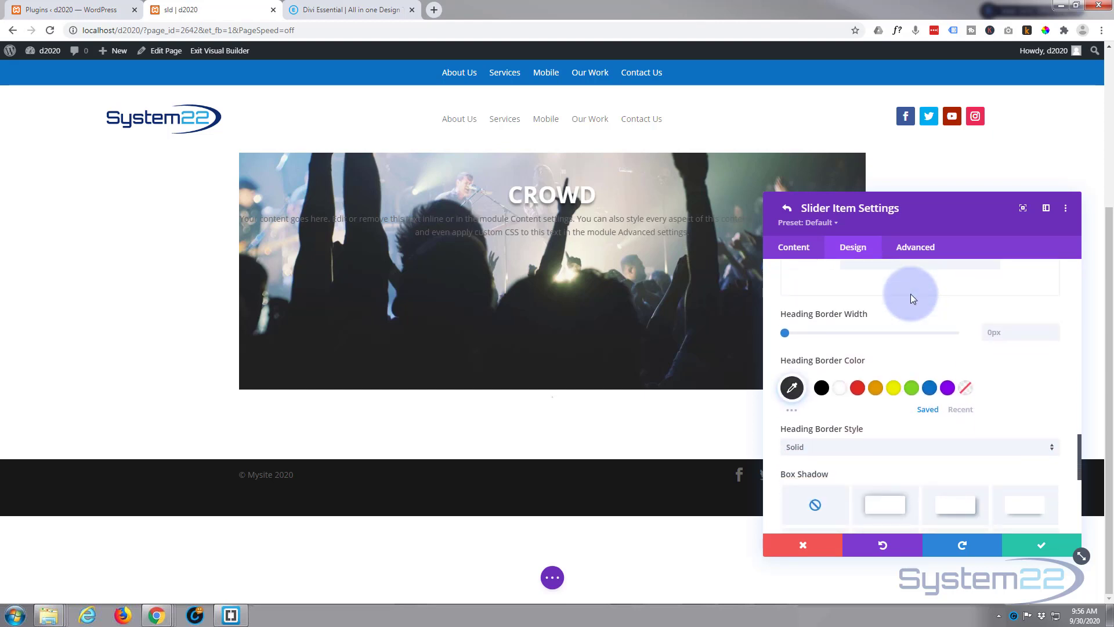
pyautogui.scroll(-1, 910, 293)
pyautogui.scroll(1, 911, 294)
pyautogui.click(839, 388)
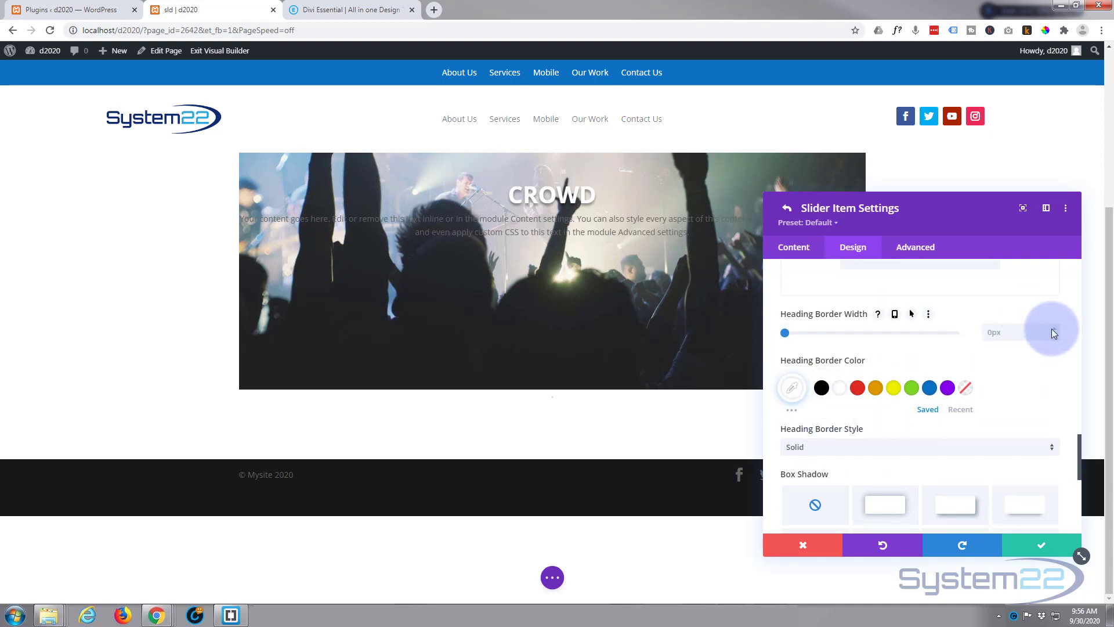
pyautogui.press('Up')
pyautogui.press('Up')
pyautogui.press('Up')
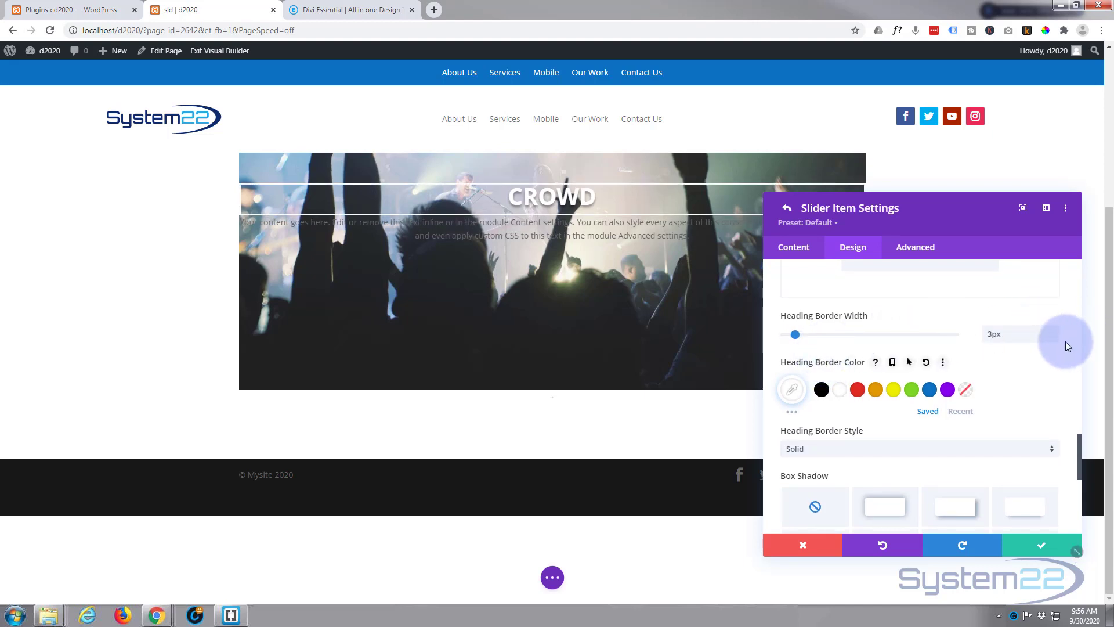
pyautogui.press('Down')
pyautogui.press('Down')
pyautogui.press('Down')
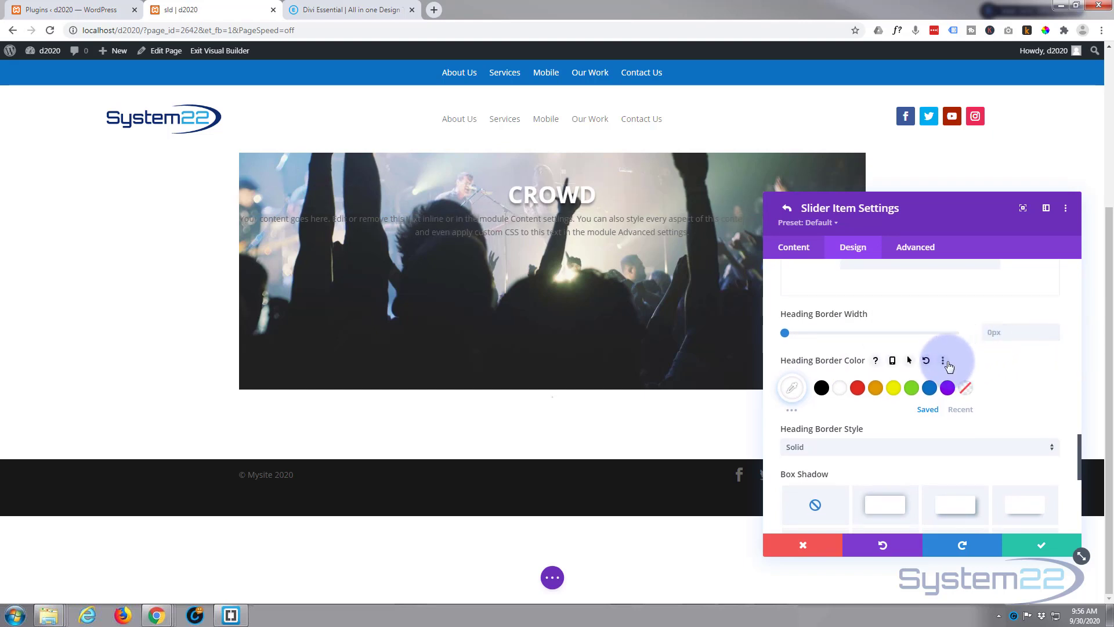
# Step: Keep the slide content's horizontal position at 0% and move it down to 78% vertical
pyautogui.scroll(-5, 946, 362)
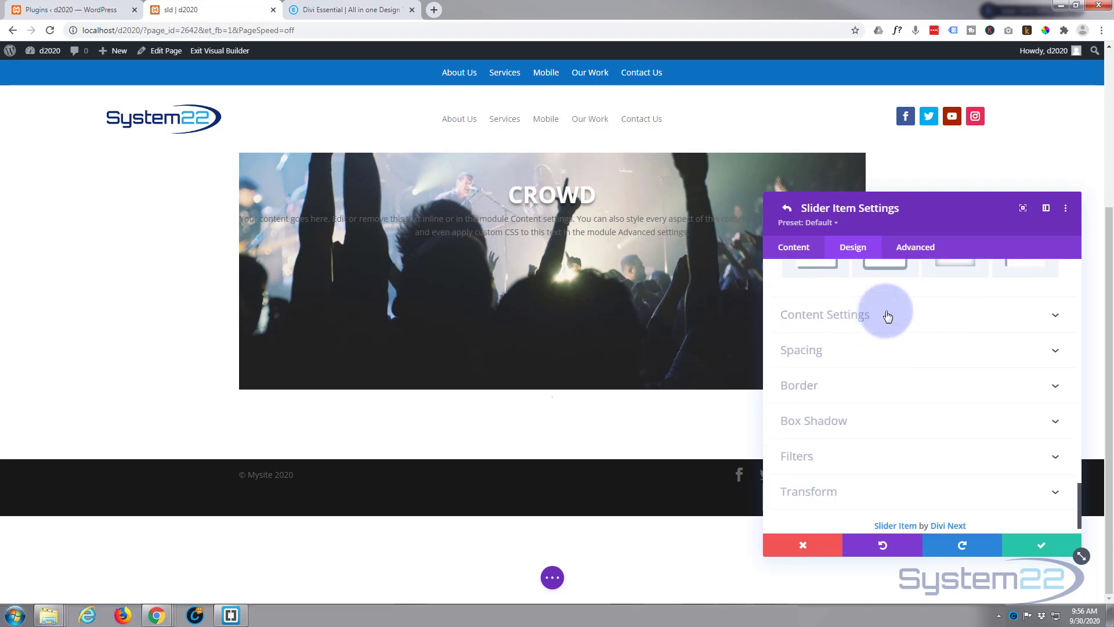
pyautogui.click(913, 318)
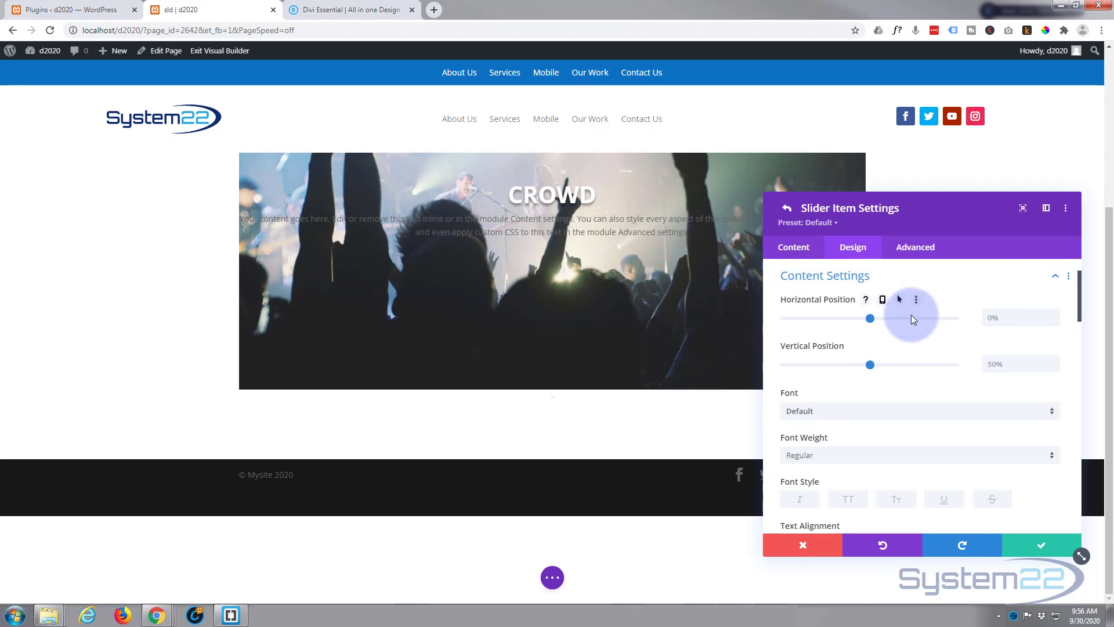
pyautogui.click(801, 341)
pyautogui.scroll(1, 802, 342)
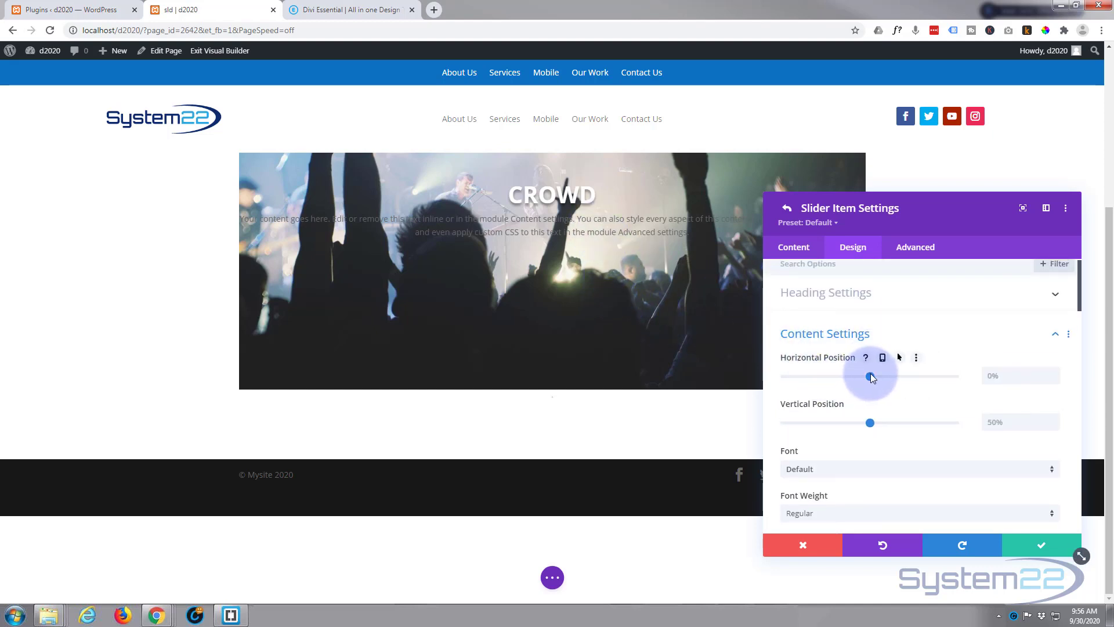
pyautogui.moveTo(869, 374)
pyautogui.mouseDown()
pyautogui.moveTo(903, 376)
pyautogui.moveTo(875, 376)
pyautogui.mouseUp()
pyautogui.moveTo(1006, 371); pyautogui.dragTo(981, 375)
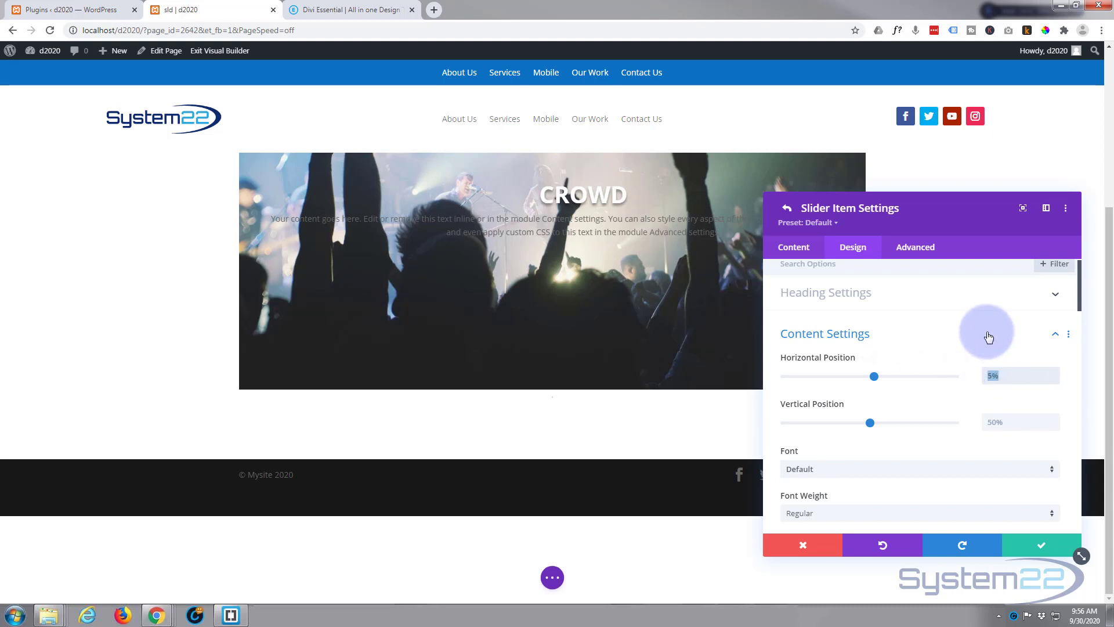
pyautogui.press('BackSpace')
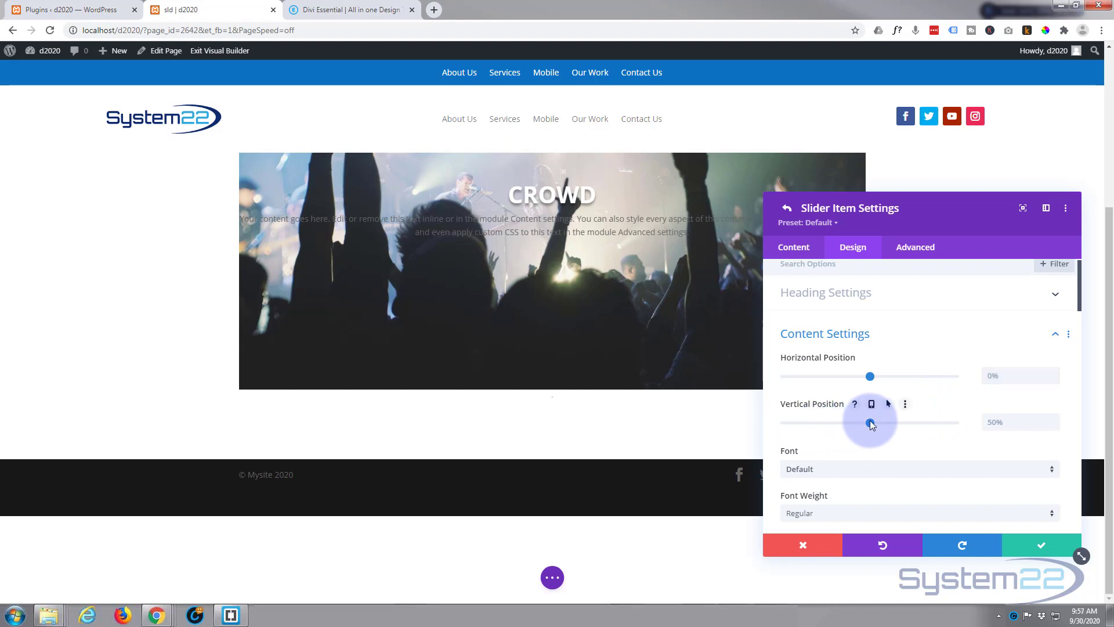
pyautogui.moveTo(871, 422); pyautogui.dragTo(918, 422)
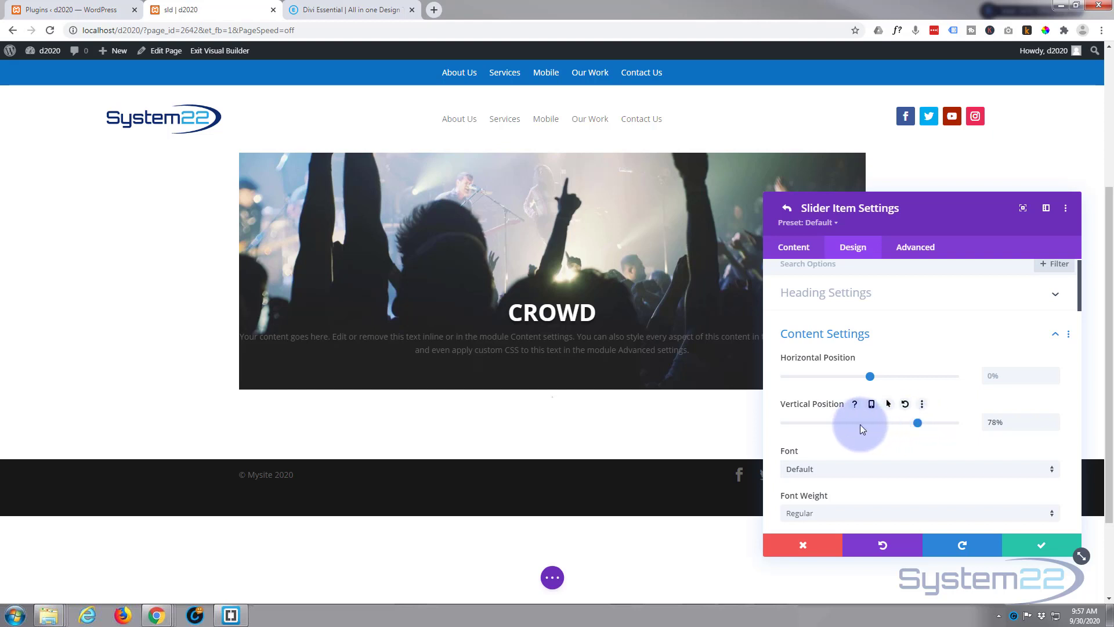
# Step: Set the CROWD slide's body text colour to white
pyautogui.scroll(-2, 847, 428)
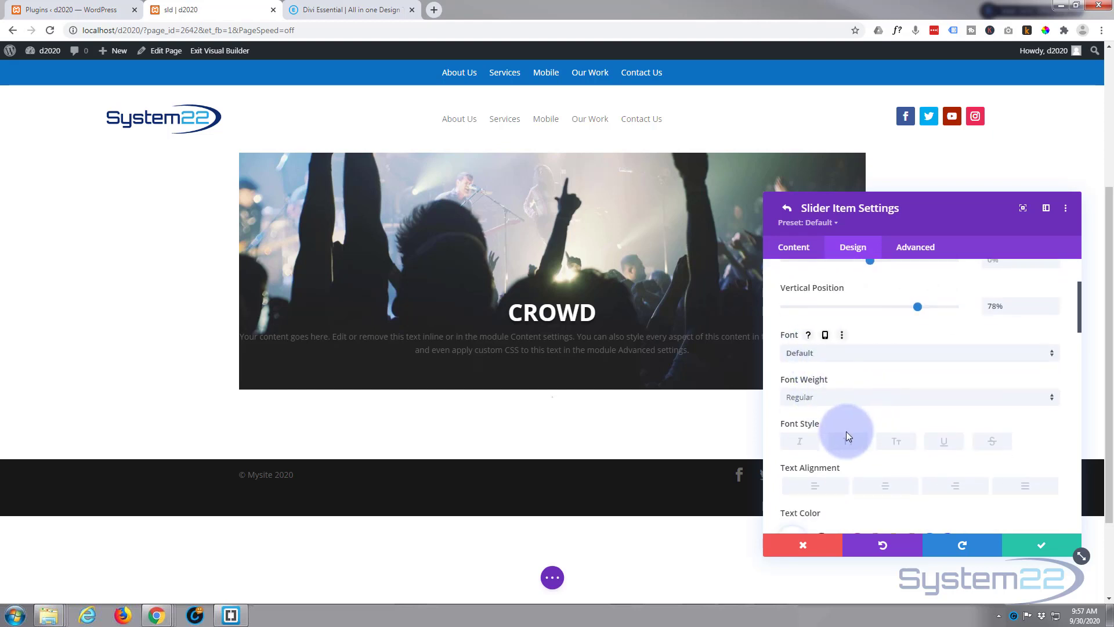
pyautogui.scroll(-1, 846, 432)
pyautogui.scroll(-1, 851, 426)
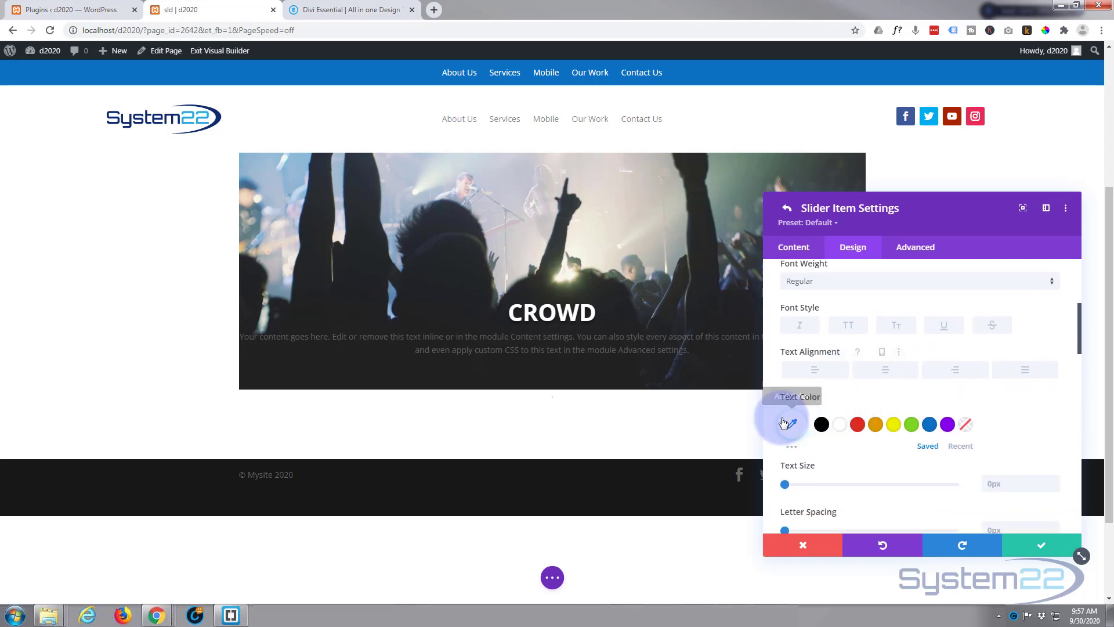
pyautogui.click(841, 426)
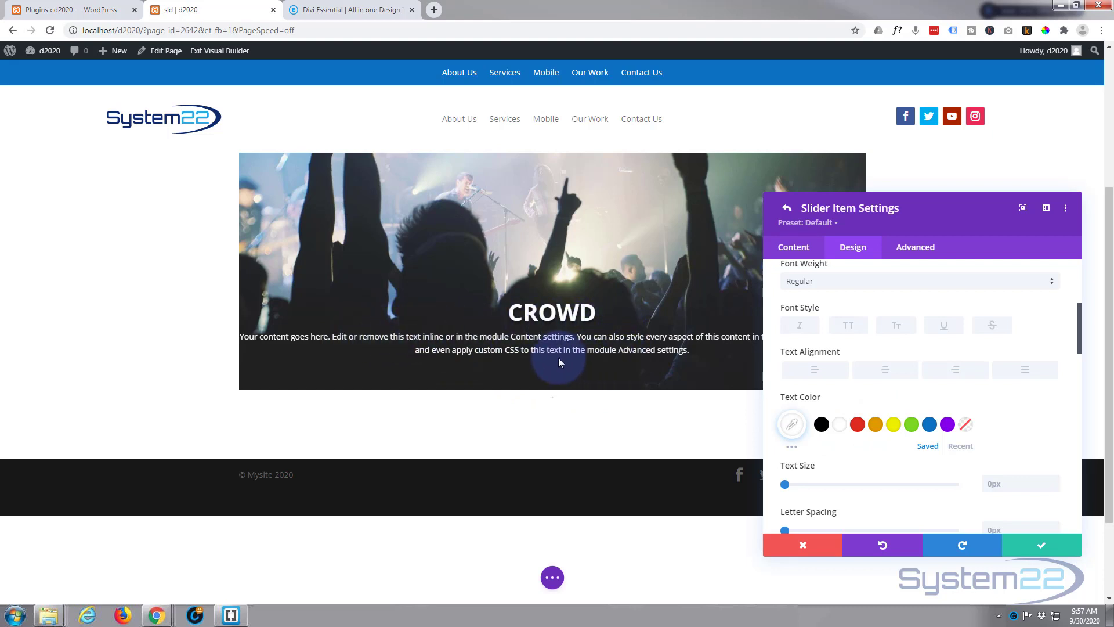
# Step: Insert a line break after 'every aspect' in the CROWD slide's body text
pyautogui.click(796, 248)
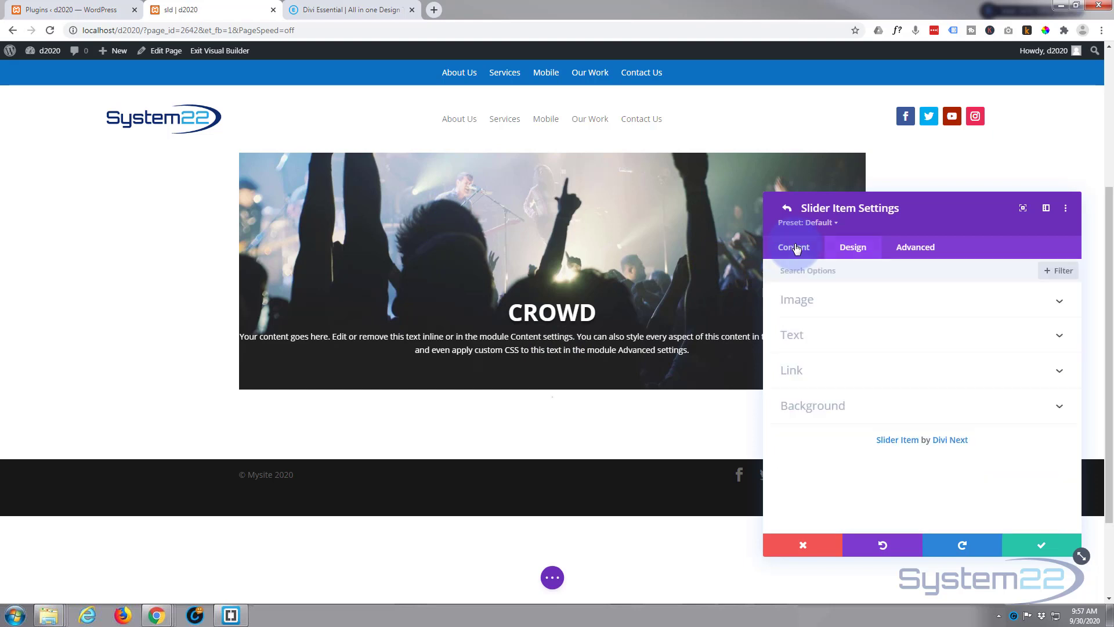
pyautogui.click(836, 335)
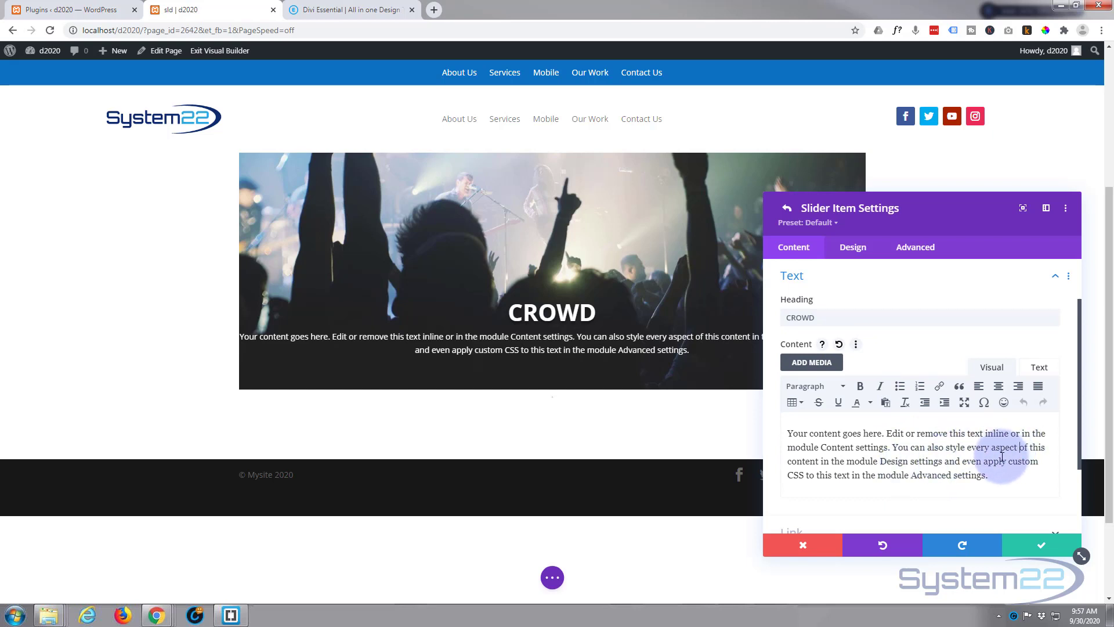
pyautogui.press('Return')
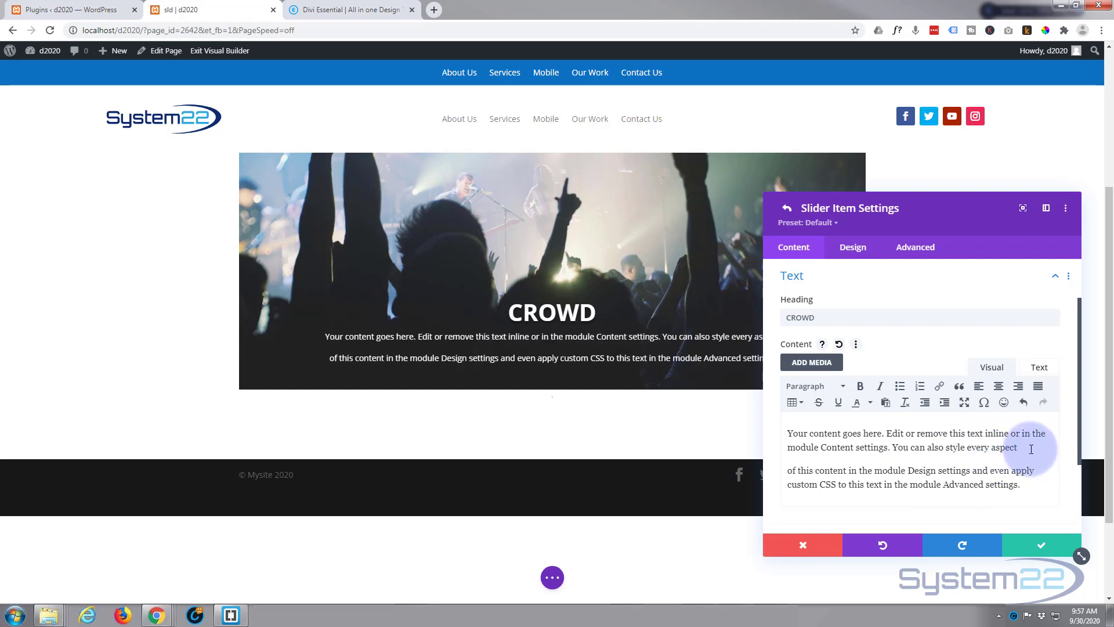
pyautogui.hotkey('ctrl', 'z')
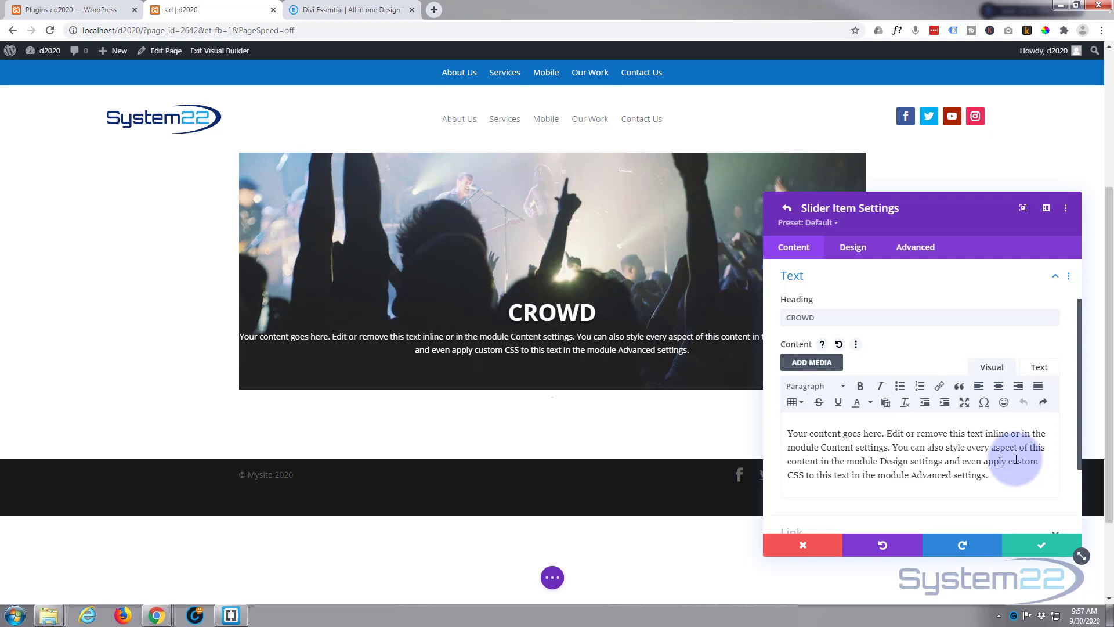
pyautogui.hotkey('shift', 'Return')
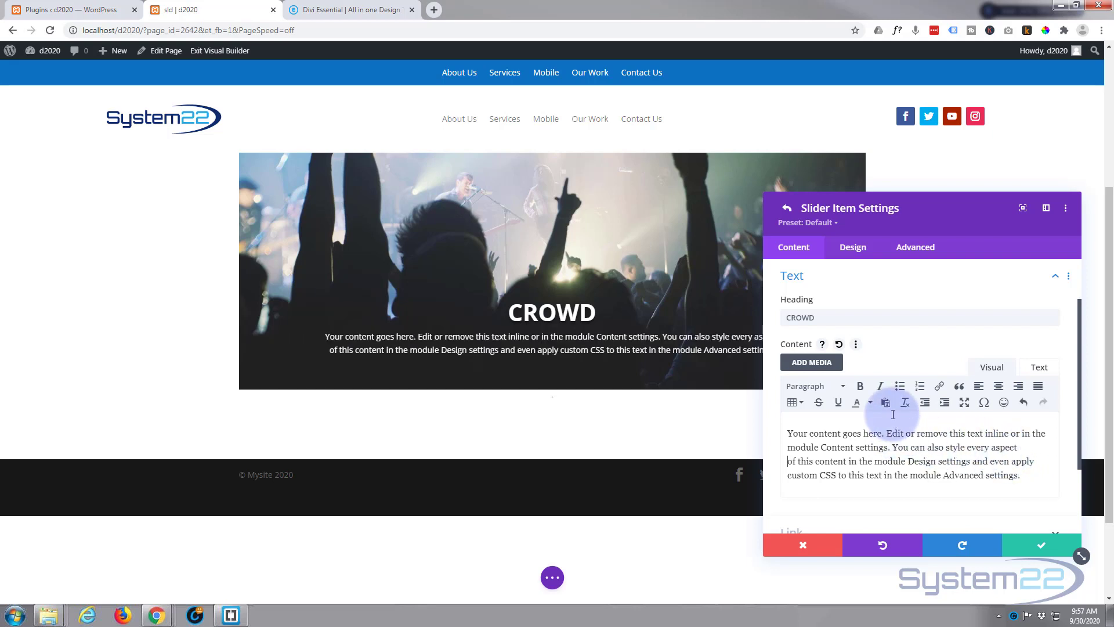
# Step: Open the slide's Design spacing options and try a heading top margin value
pyautogui.click(858, 248)
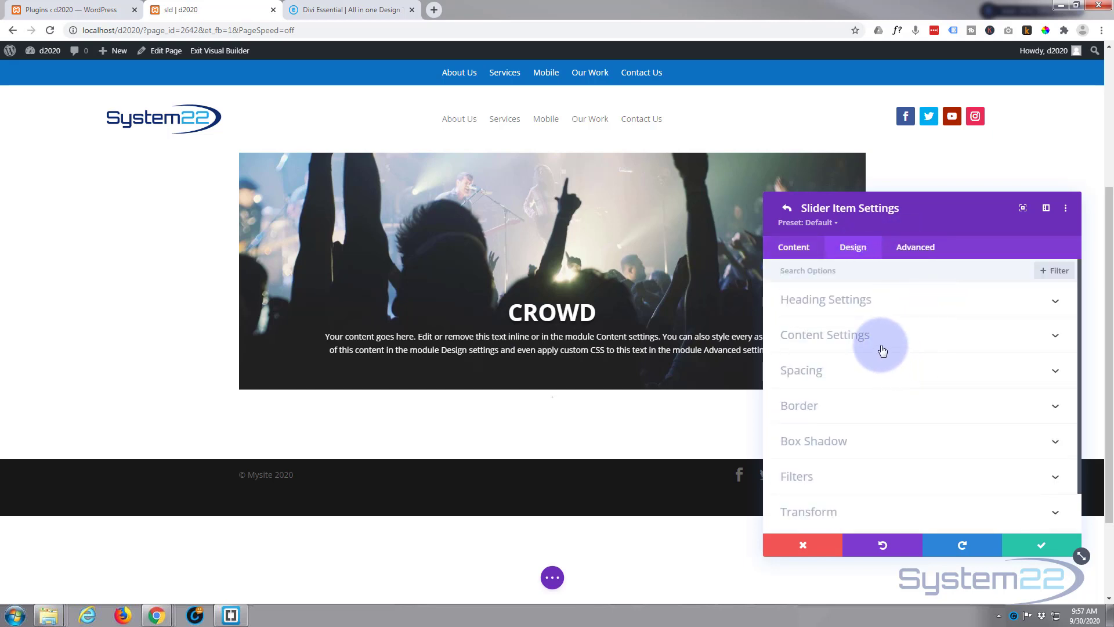
pyautogui.click(874, 371)
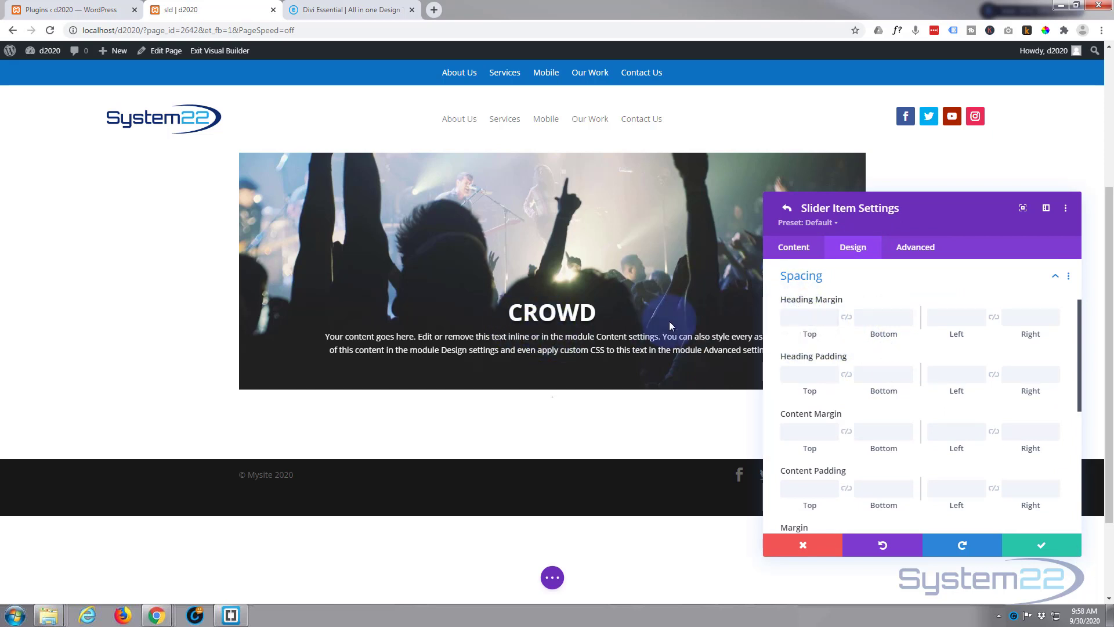
pyautogui.click(797, 316)
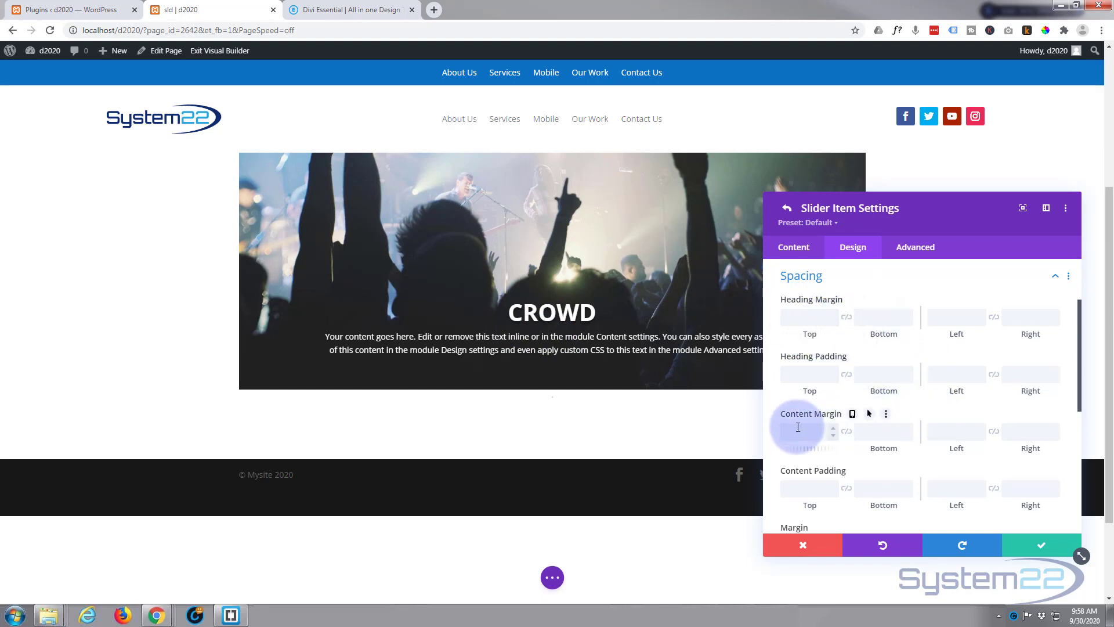
pyautogui.scroll(-1, 798, 427)
pyautogui.scroll(-1, 792, 417)
pyautogui.scroll(-1, 809, 418)
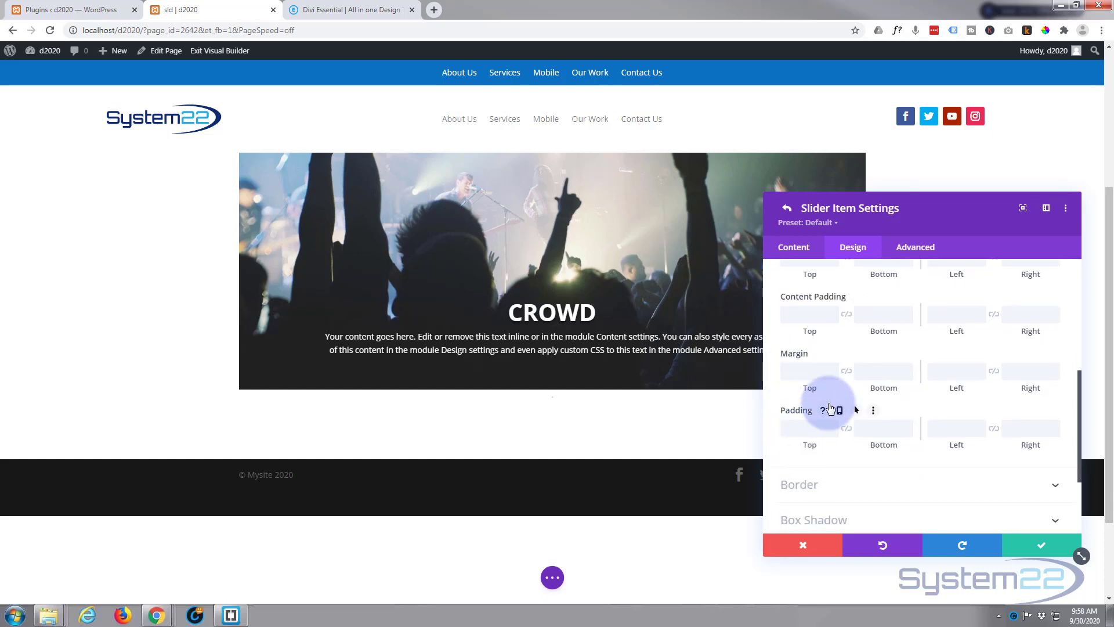
pyautogui.scroll(-1, 821, 409)
pyautogui.scroll(-1, 829, 407)
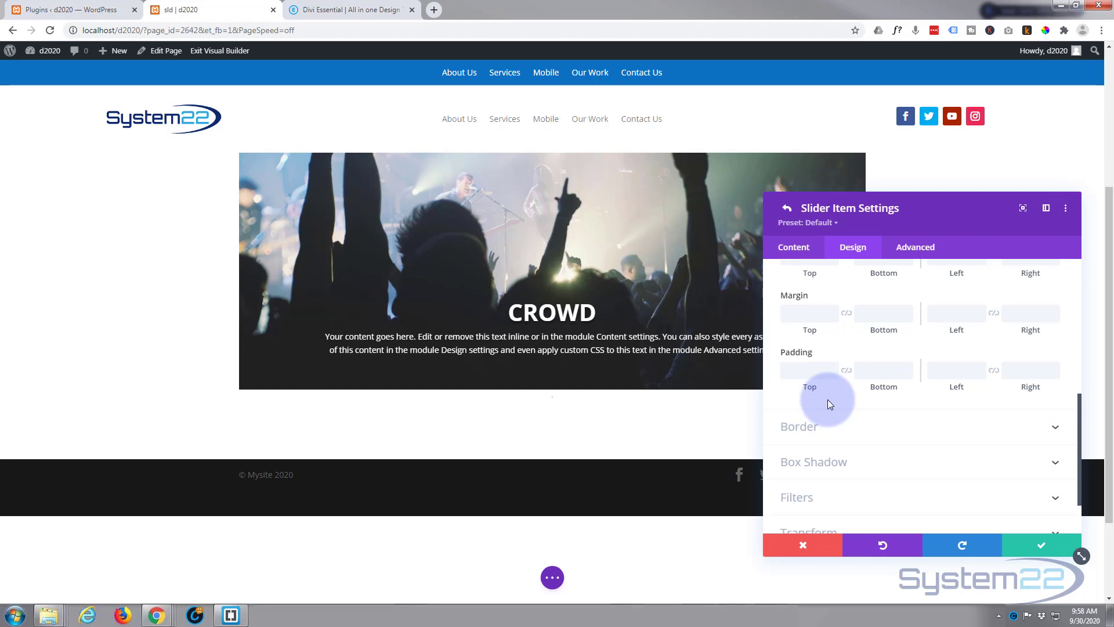
pyautogui.scroll(6, 827, 399)
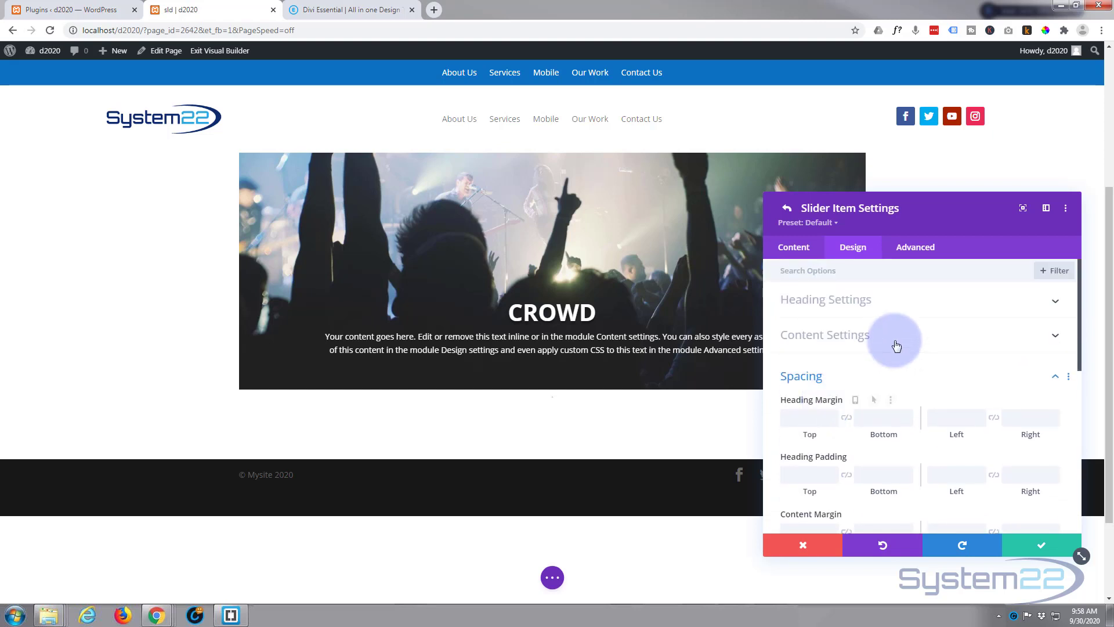
# Step: Give the body text a 2px white top border in Content Border Styles
pyautogui.click(897, 339)
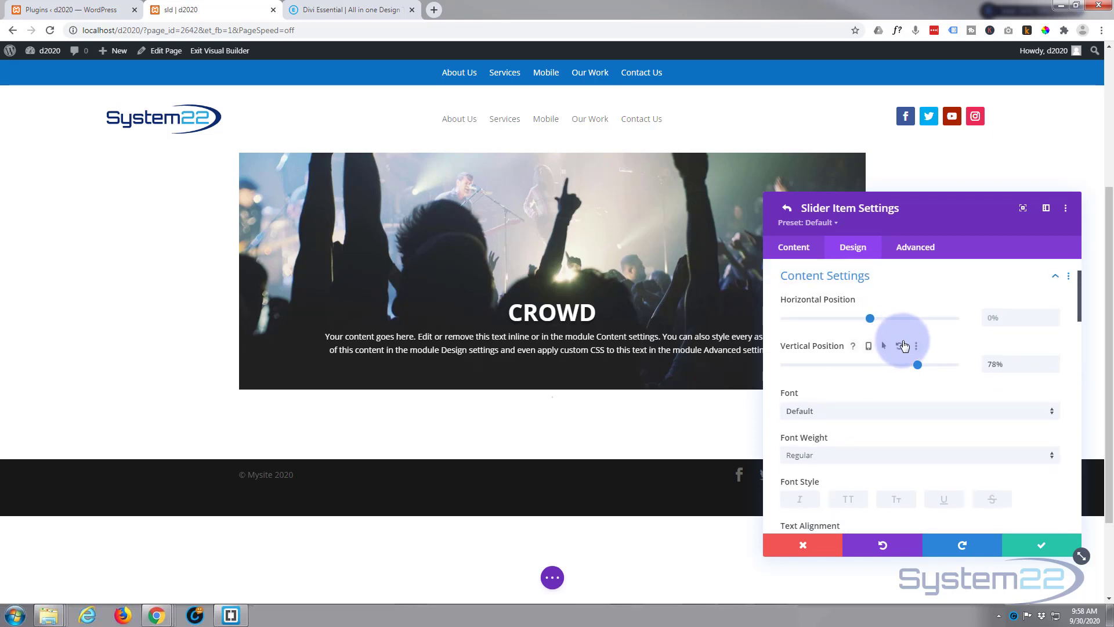
pyautogui.scroll(-5, 903, 345)
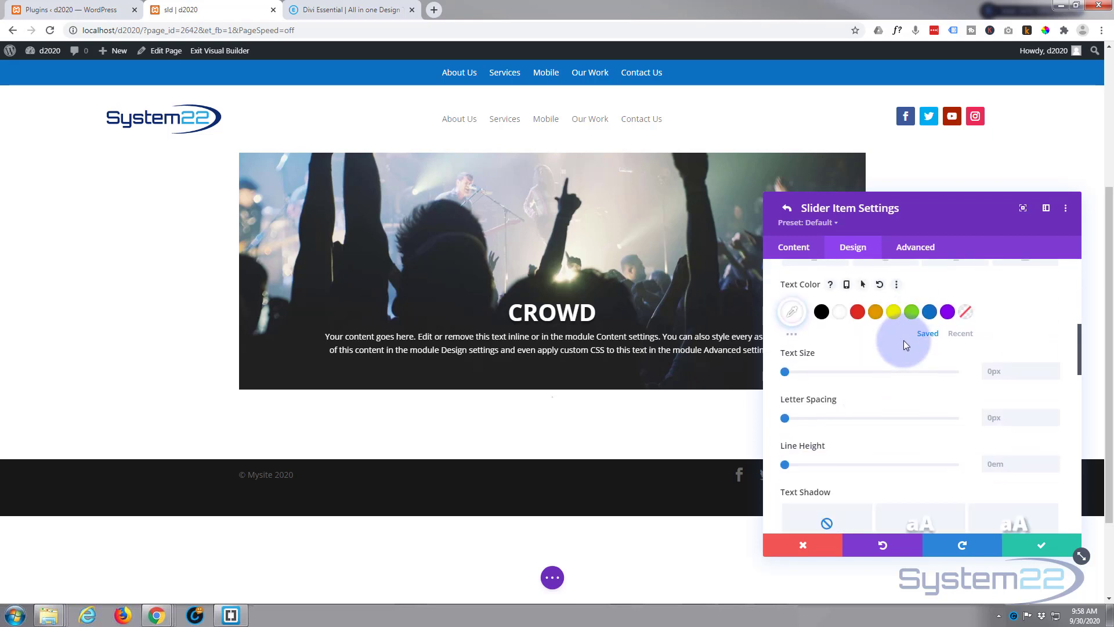
pyautogui.scroll(-5, 903, 340)
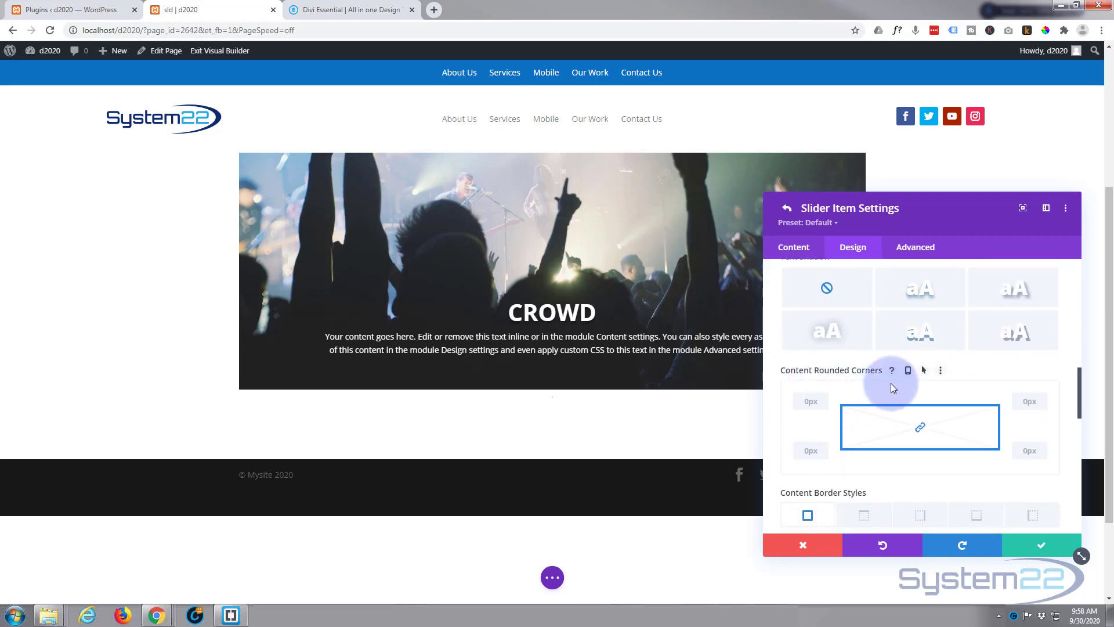
pyautogui.scroll(-2, 892, 388)
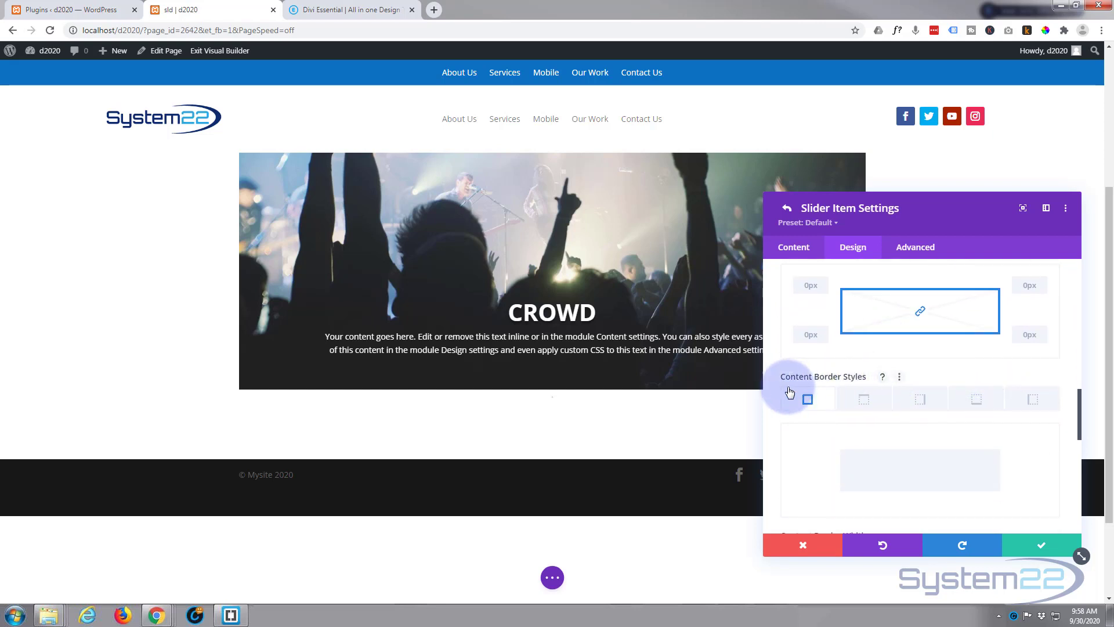
pyautogui.click(869, 401)
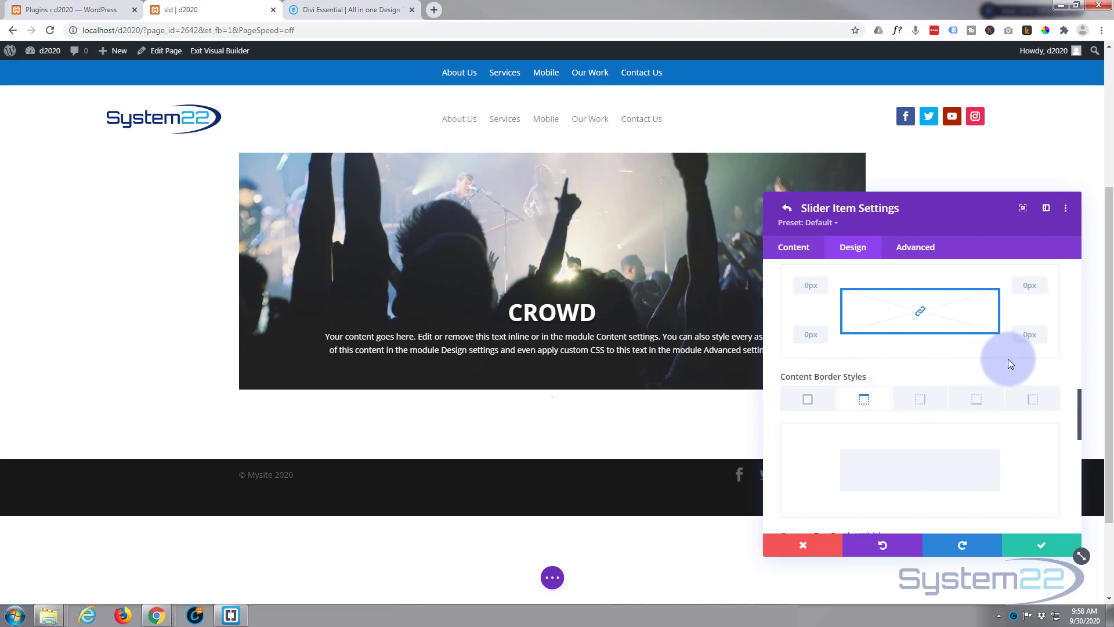
pyautogui.scroll(-3, 1011, 370)
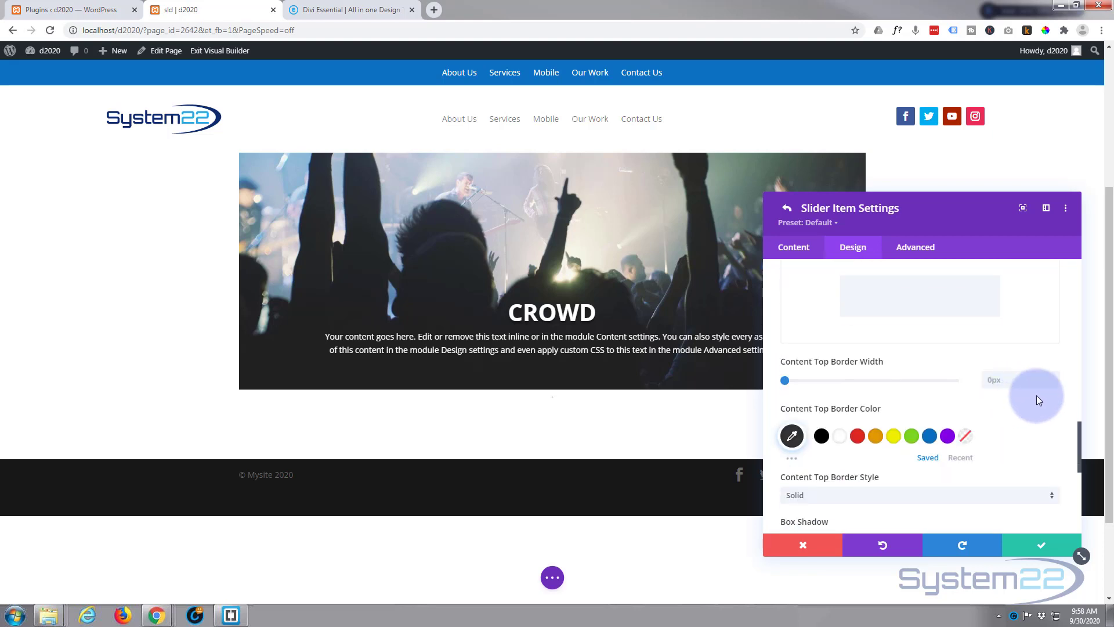
pyautogui.click(1053, 376)
pyautogui.press('Up')
pyautogui.press('Up')
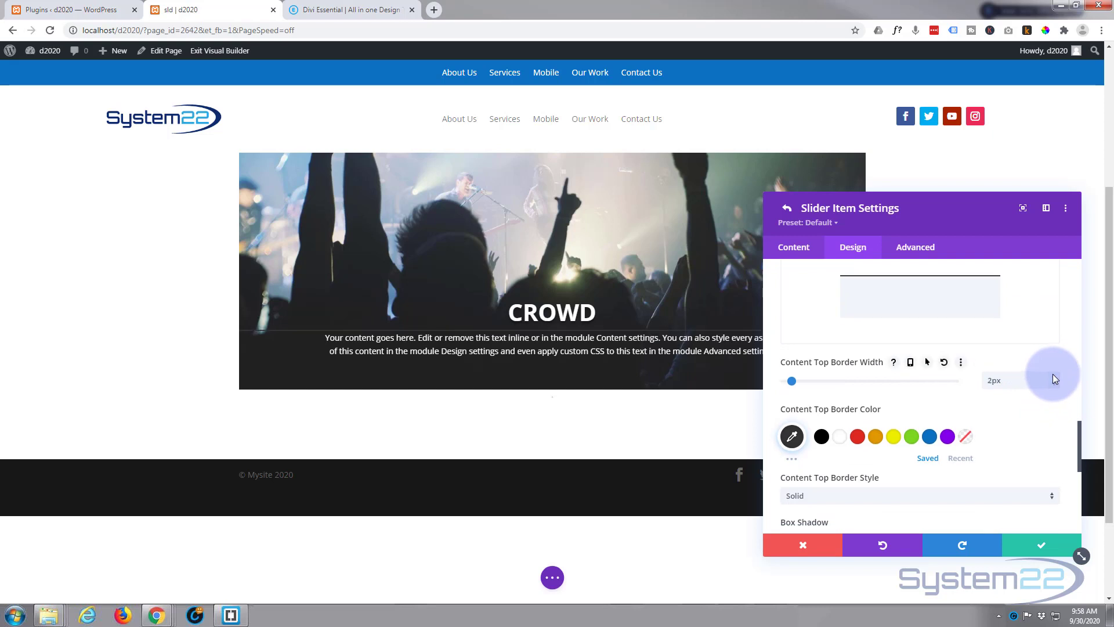
pyautogui.click(841, 439)
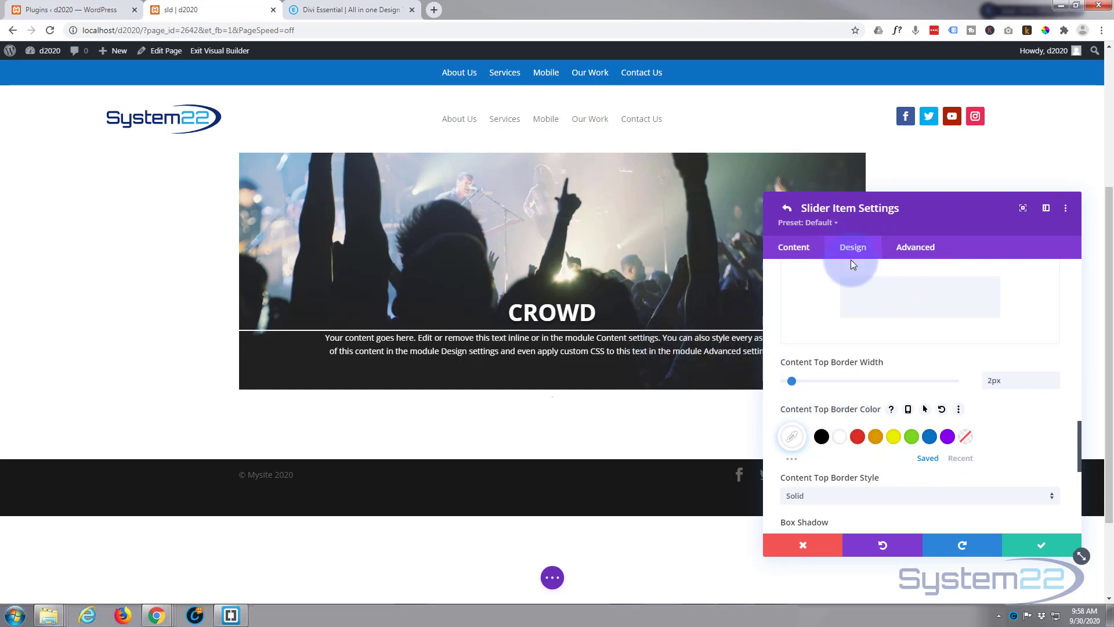
pyautogui.scroll(10, 854, 343)
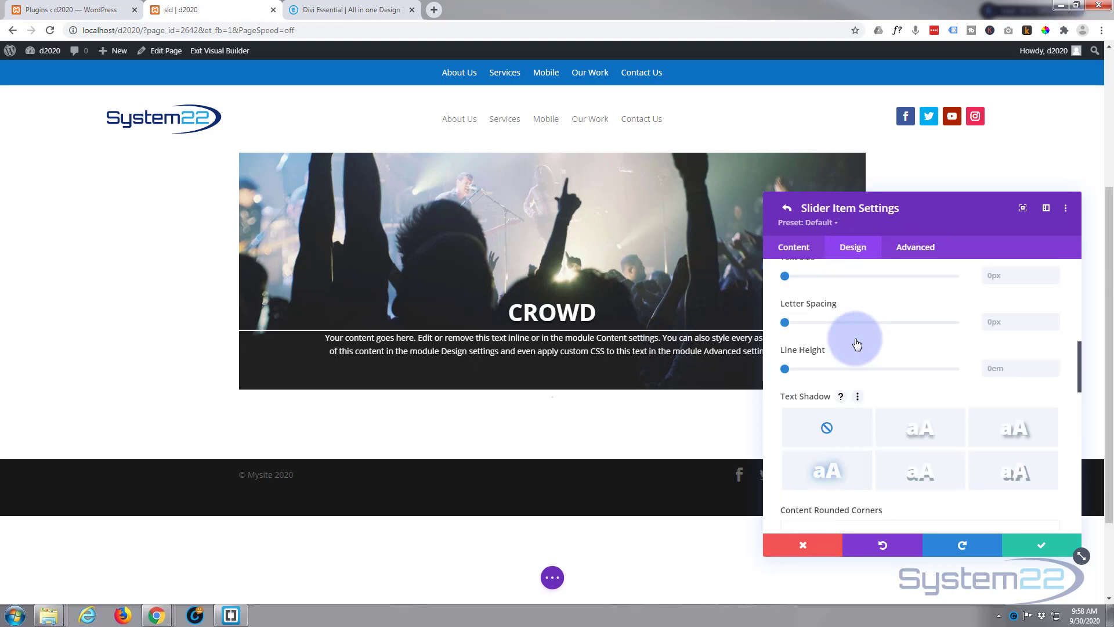
pyautogui.scroll(5, 856, 351)
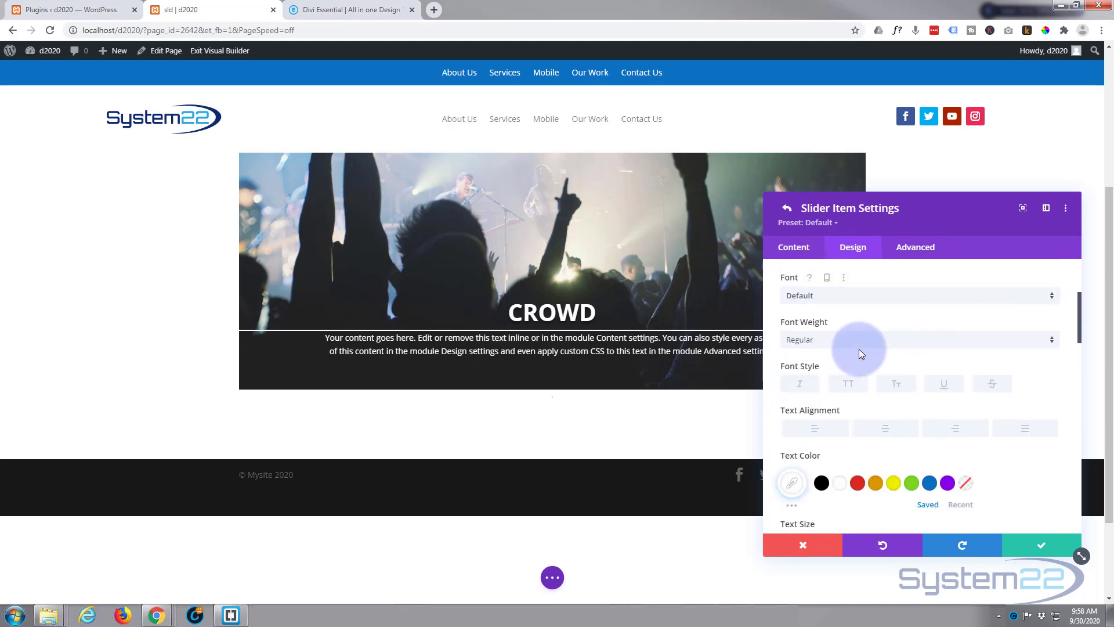
pyautogui.scroll(3, 858, 347)
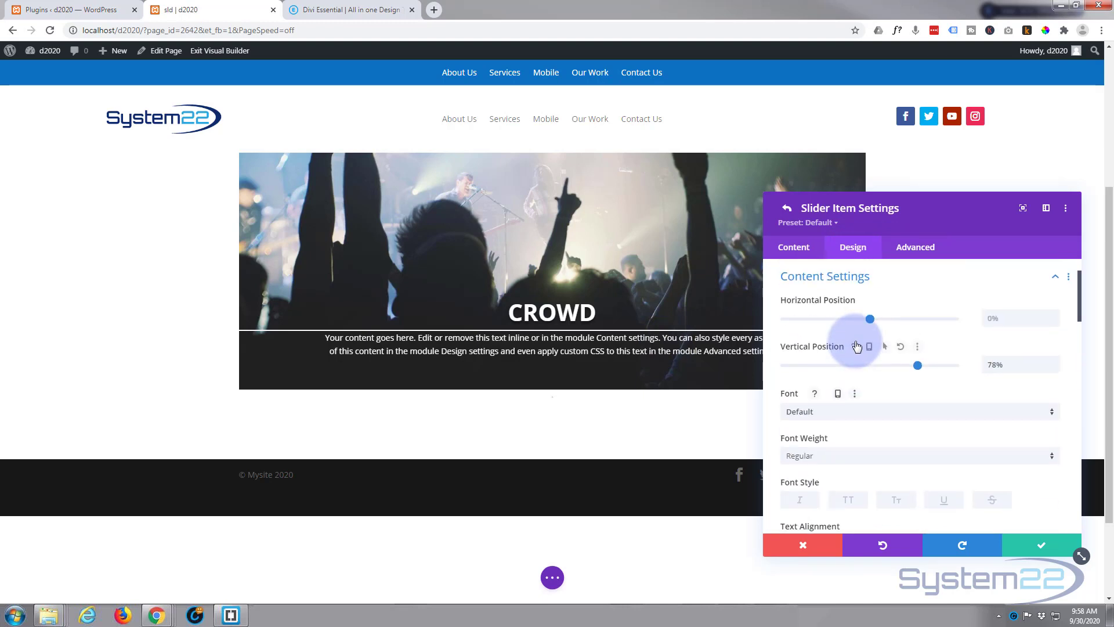
# Step: Give the CROWD slide's body content 20px of top padding
pyautogui.click(876, 280)
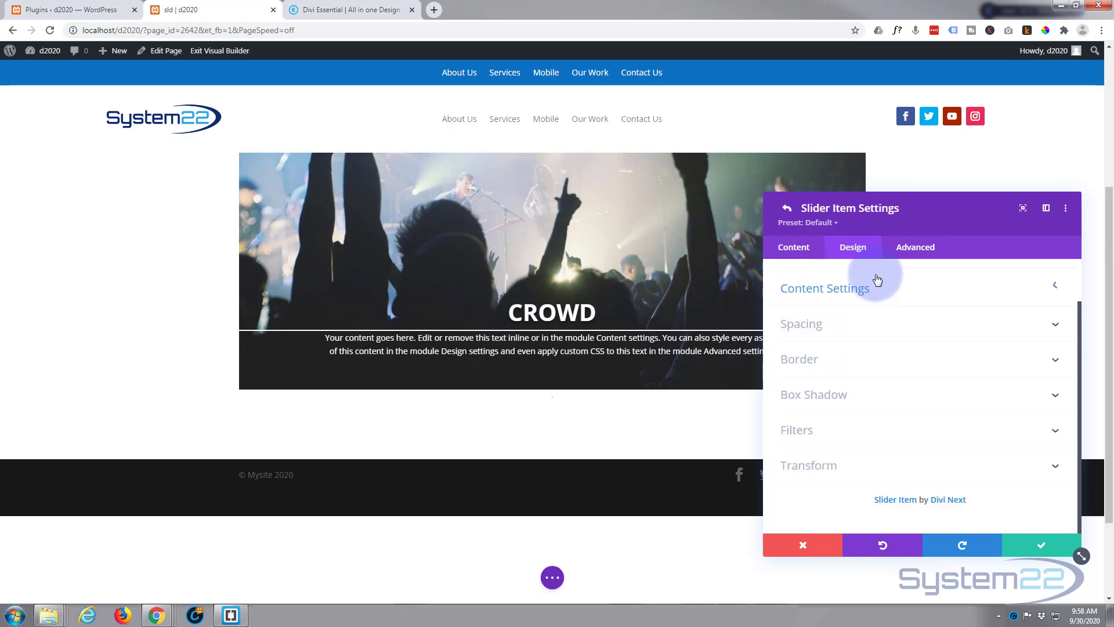
pyautogui.click(903, 332)
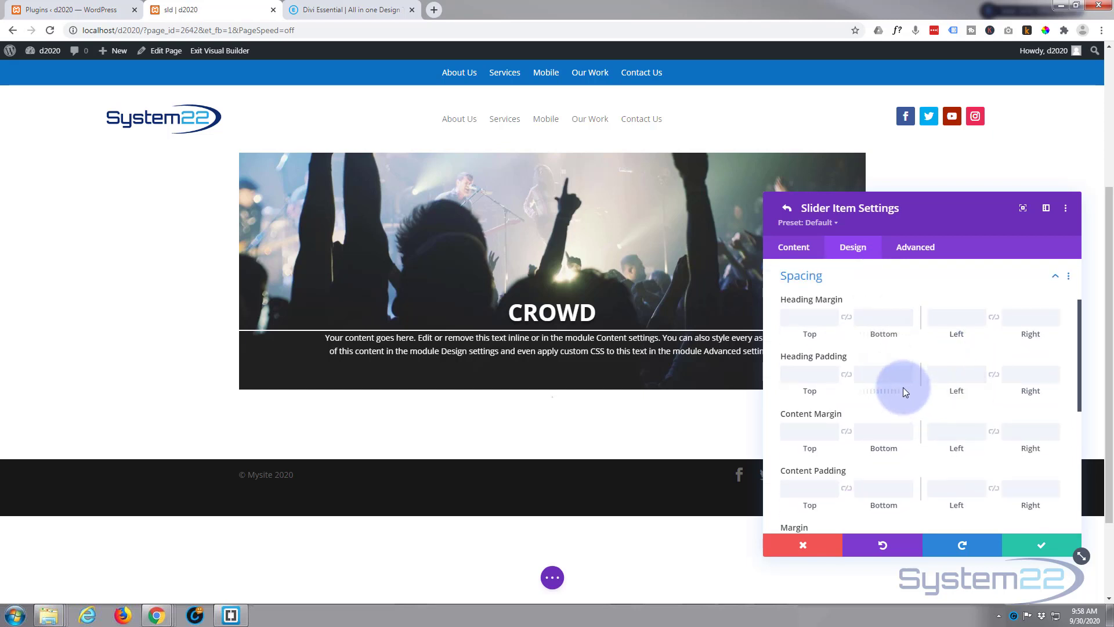
pyautogui.scroll(-2, 865, 426)
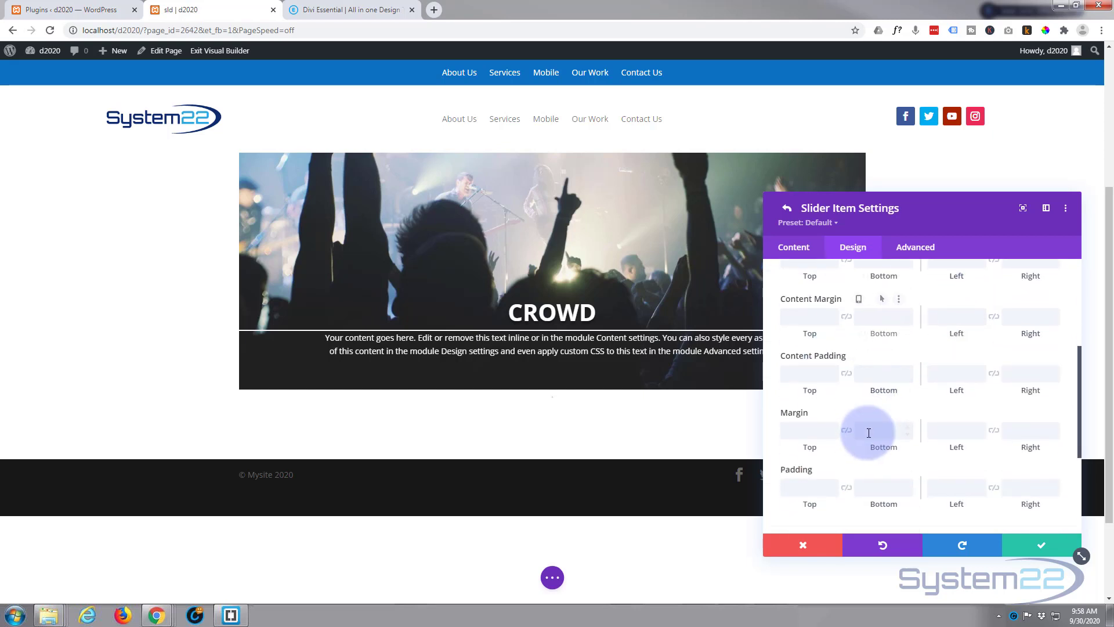
pyautogui.click(810, 374)
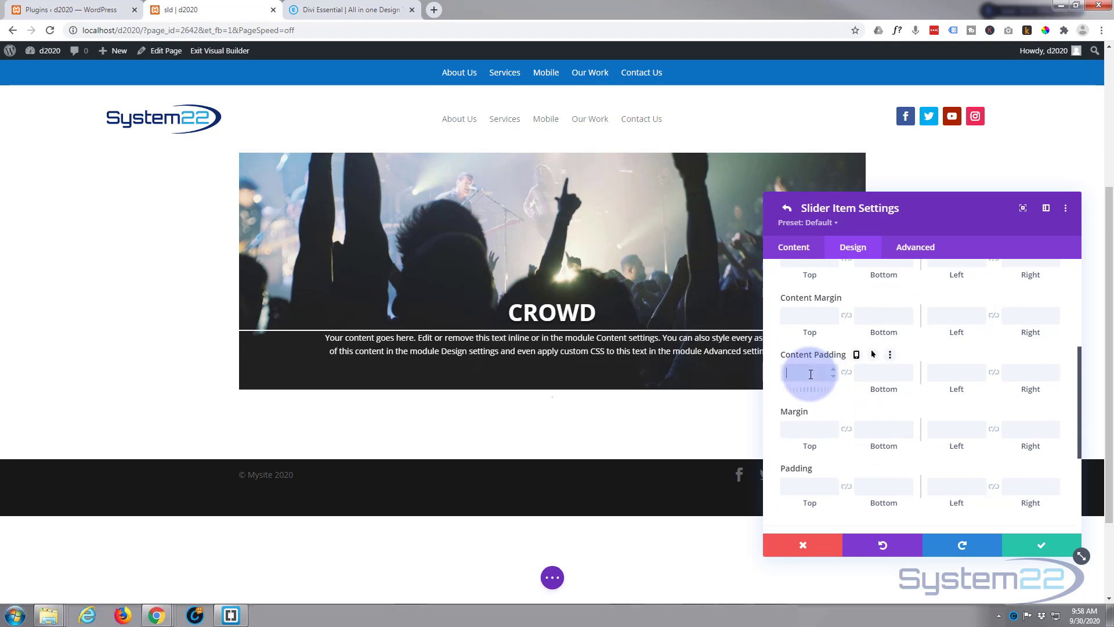
pyautogui.write('20px')
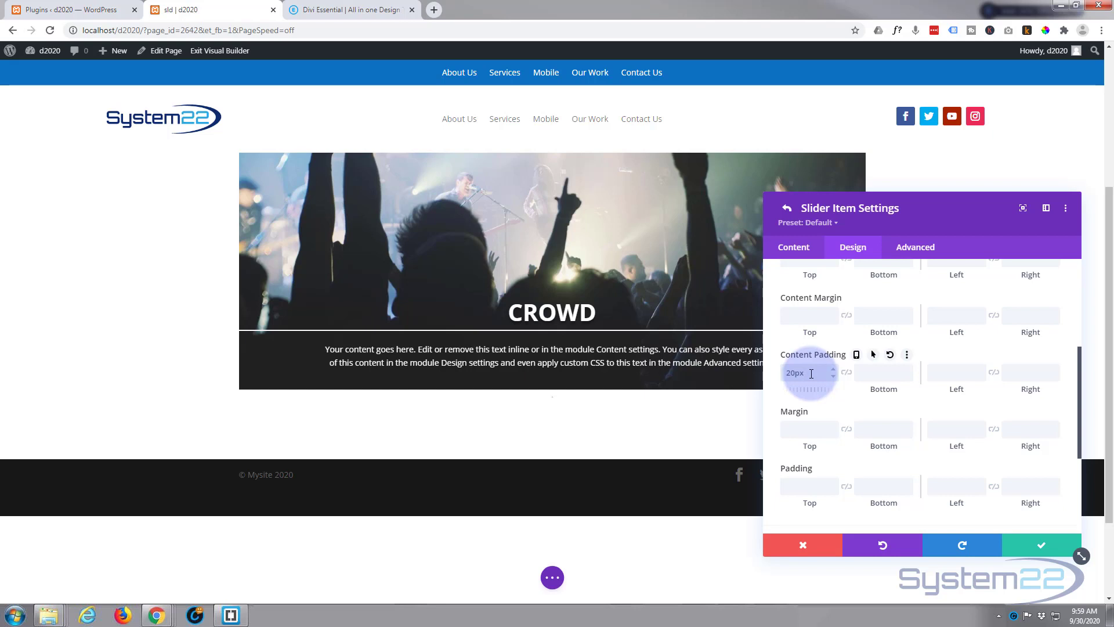
pyautogui.scroll(-3, 865, 396)
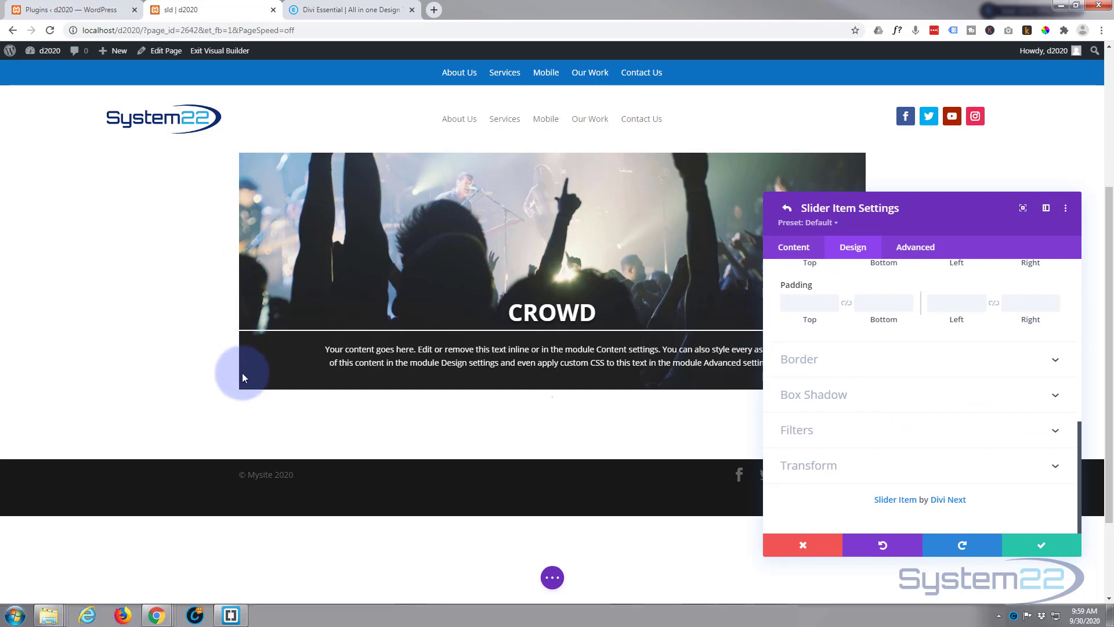
# Step: Add an outer drop shadow to the Crowd slide and save its settings
pyautogui.click(867, 405)
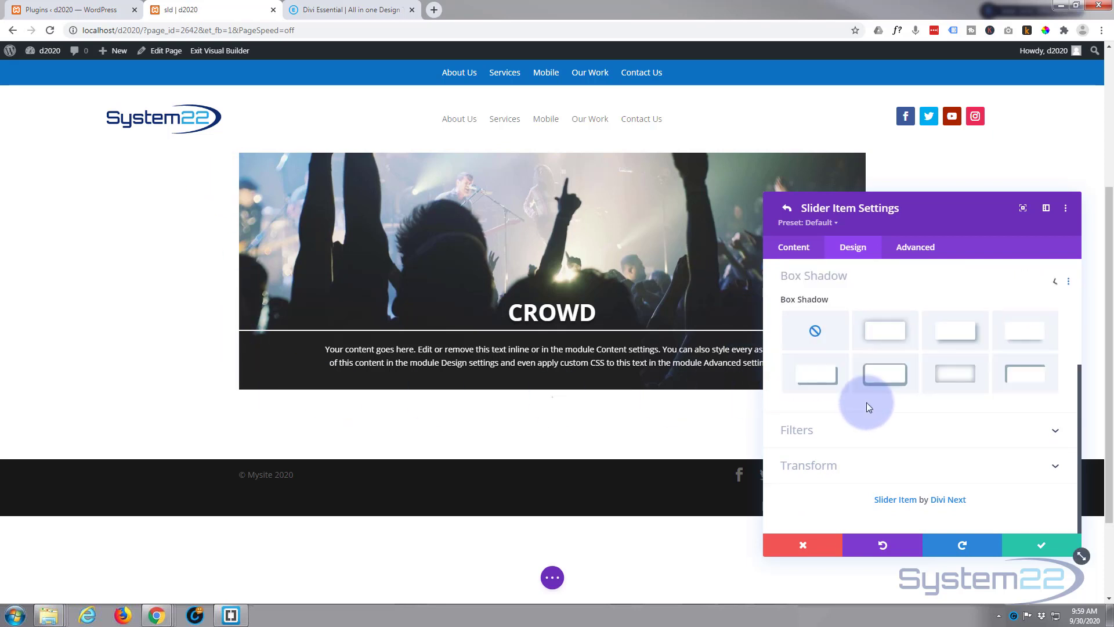
pyautogui.click(1022, 340)
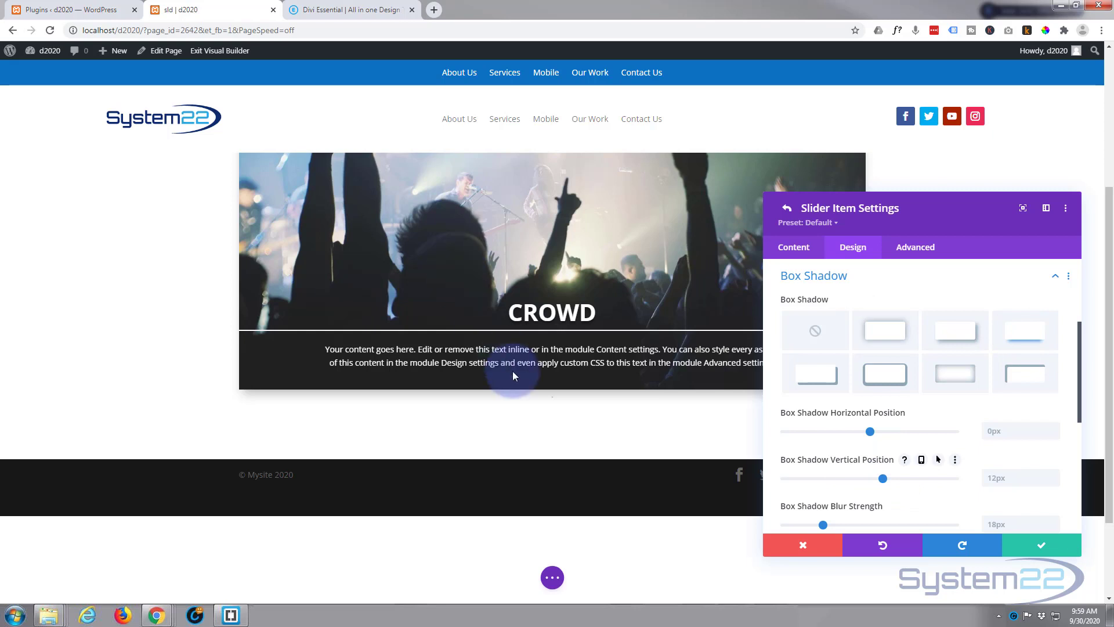
pyautogui.scroll(-3, 922, 440)
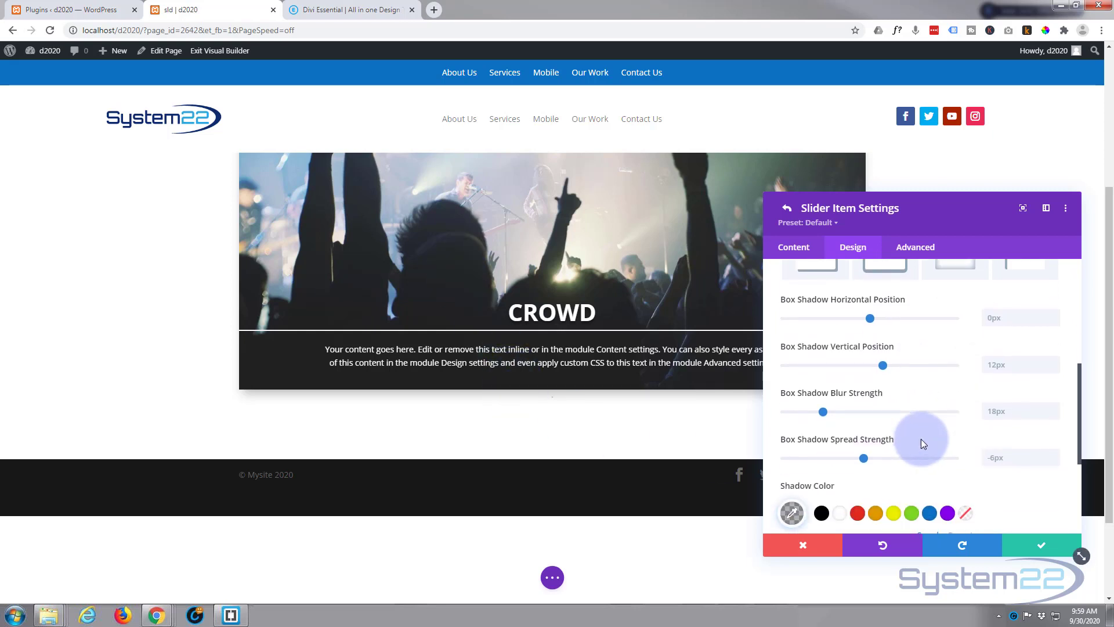
pyautogui.scroll(-5, 923, 442)
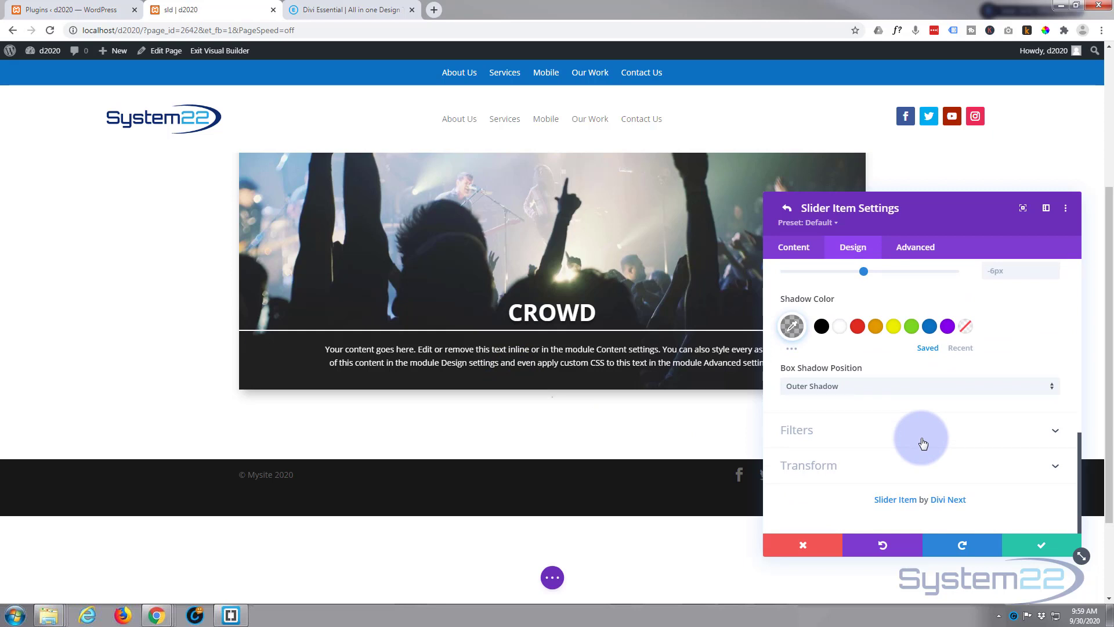
pyautogui.click(1039, 543)
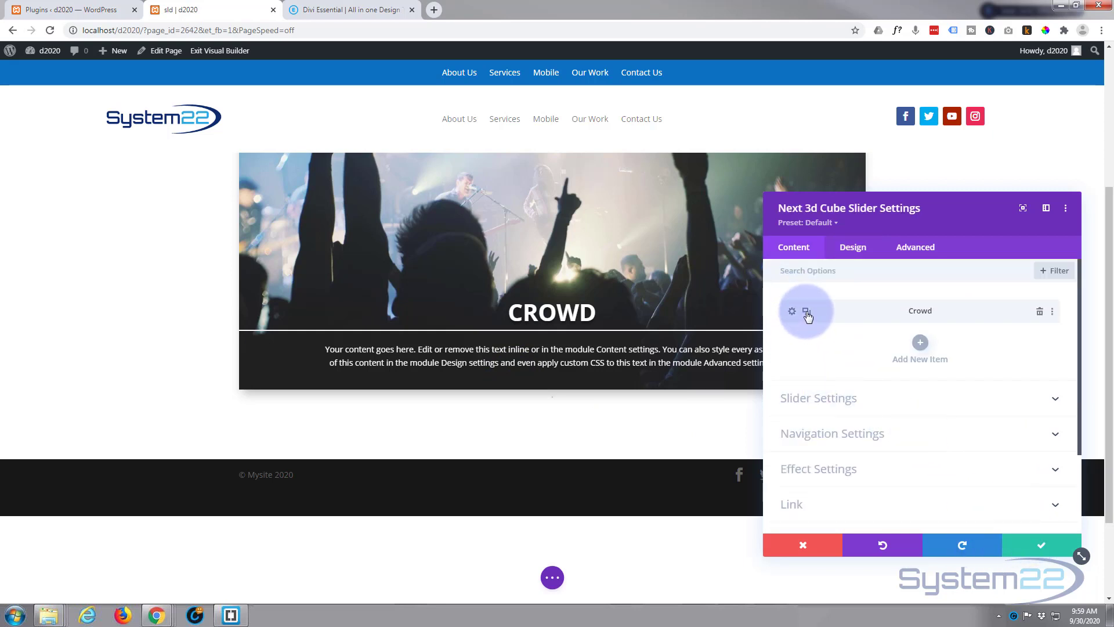
# Step: Duplicate the Crowd slide twice and swap the second slide's image for the green leaf photo
pyautogui.click(807, 313)
pyautogui.click(806, 312)
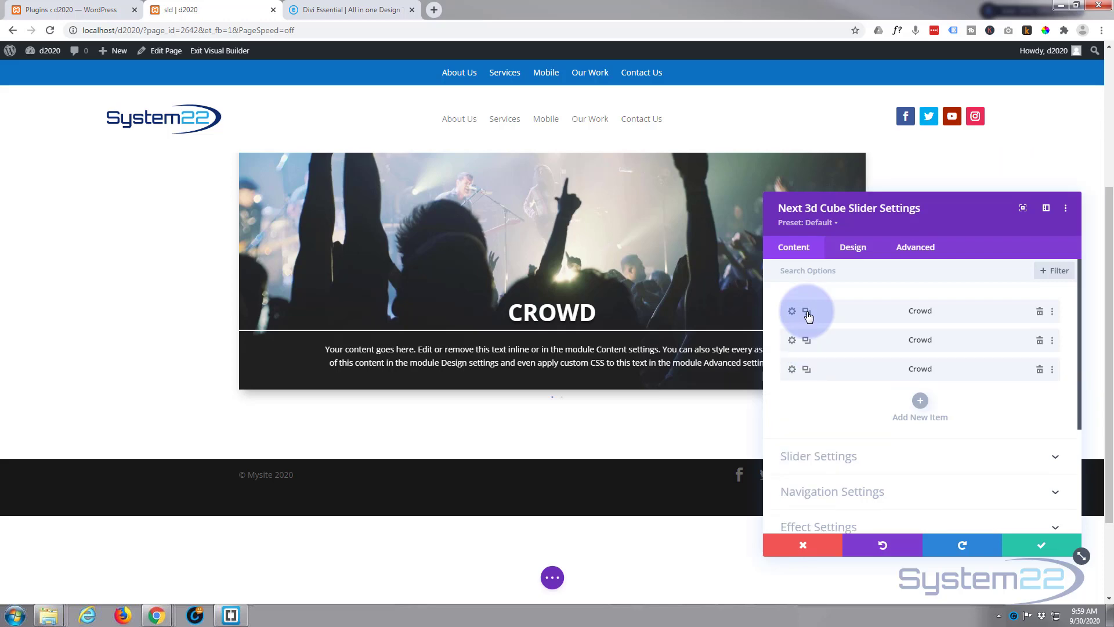
pyautogui.click(793, 342)
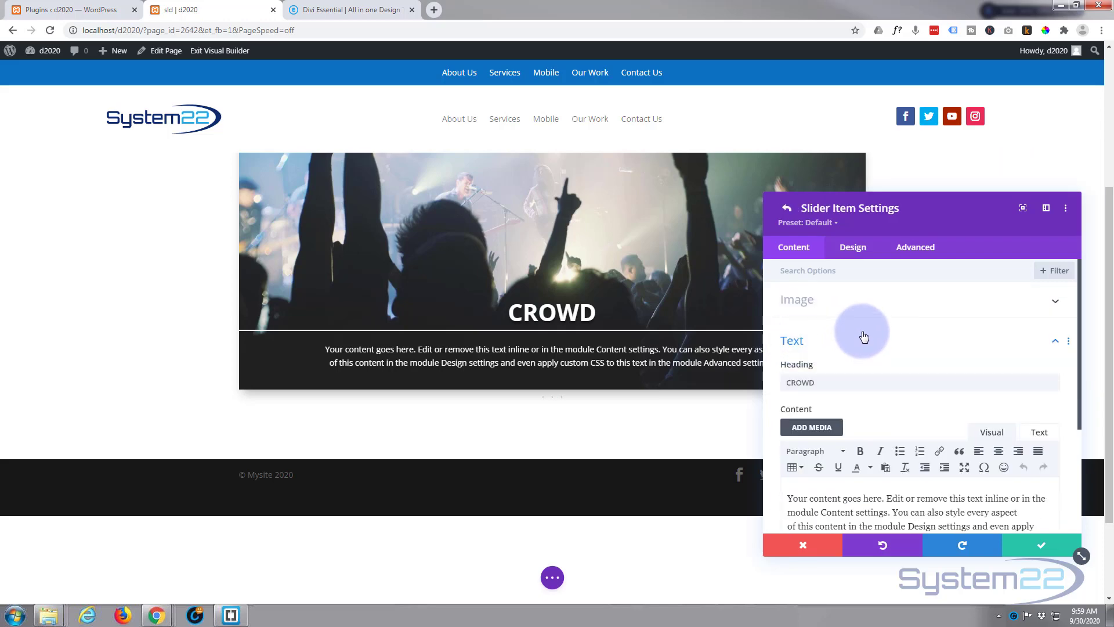
pyautogui.click(860, 300)
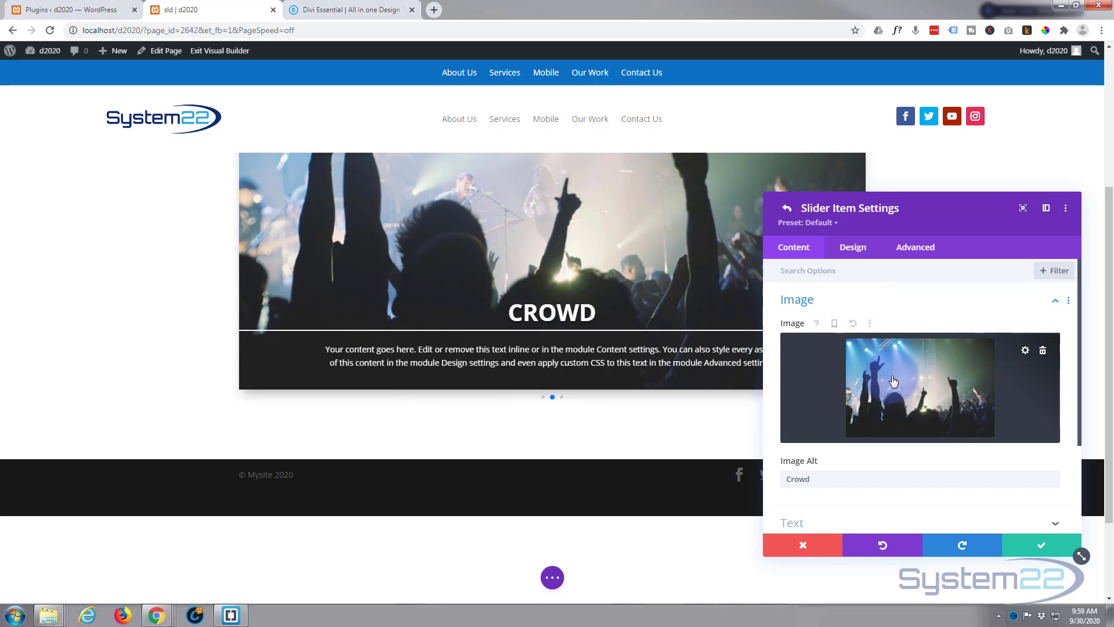
pyautogui.click(893, 381)
pyautogui.click(609, 368)
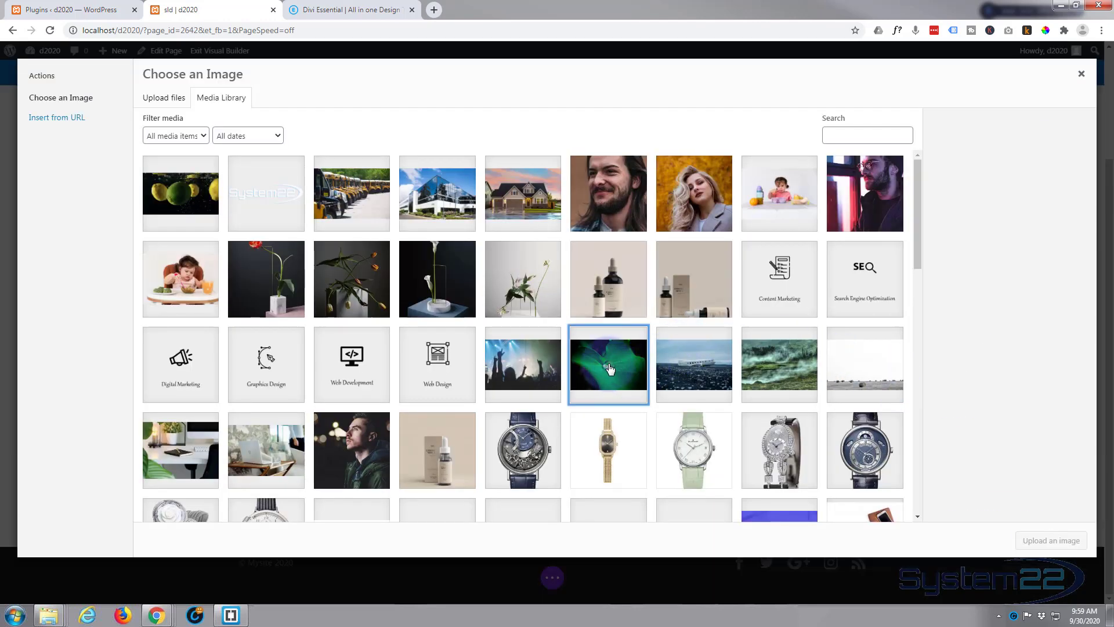
pyautogui.click(1052, 548)
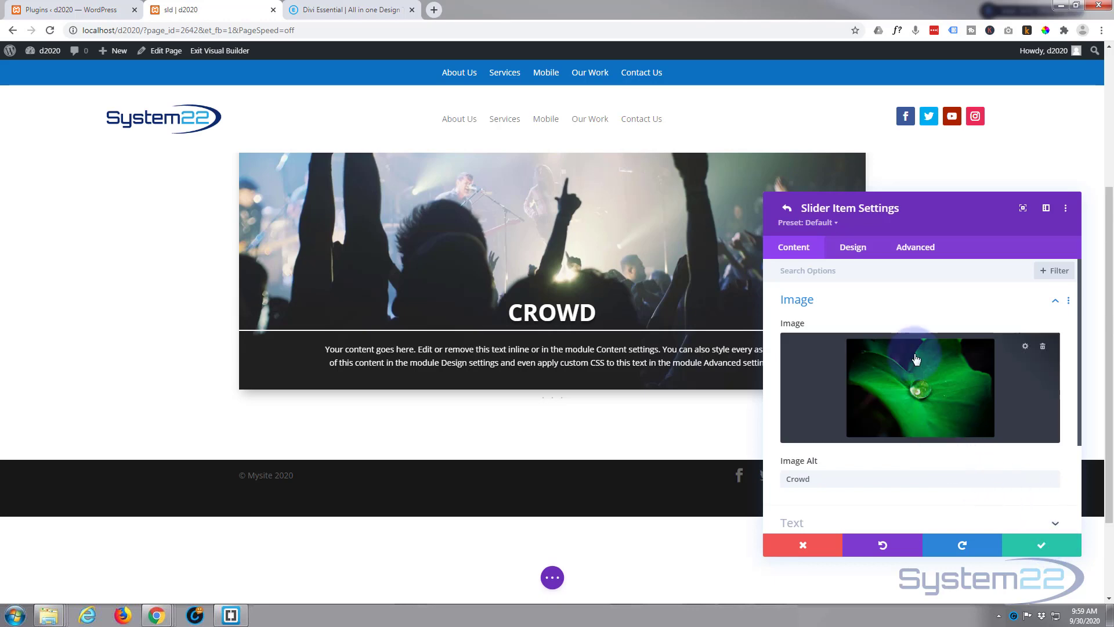
# Step: Change the second slide's heading to 'Green Light' and save the slide
pyautogui.scroll(-3, 913, 353)
pyautogui.click(853, 392)
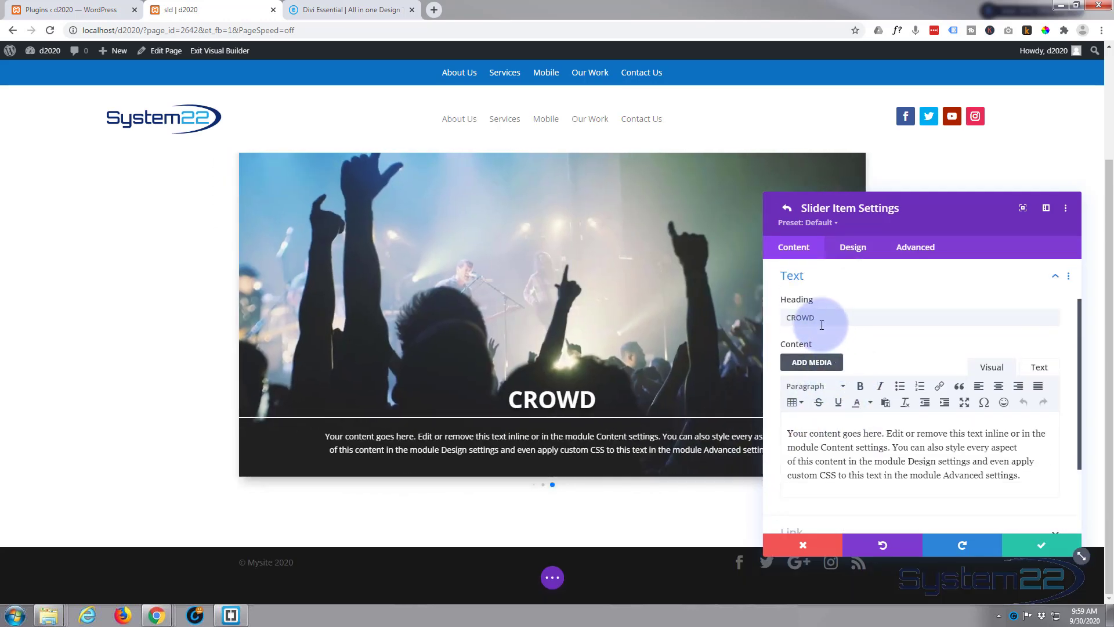
pyautogui.moveTo(820, 318); pyautogui.dragTo(773, 318)
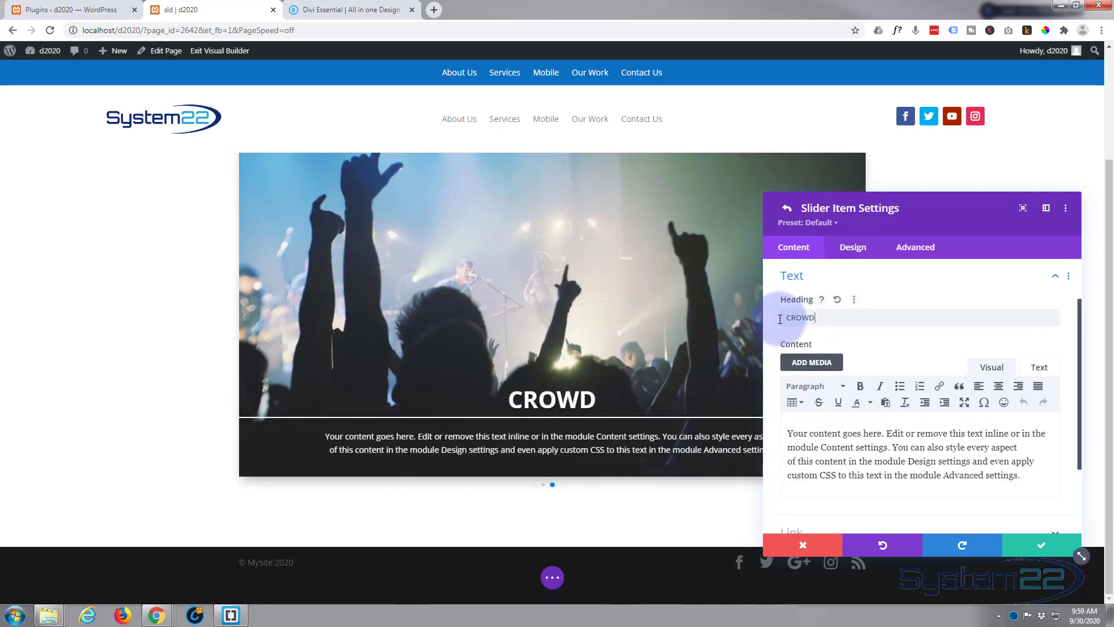
pyautogui.write('G')
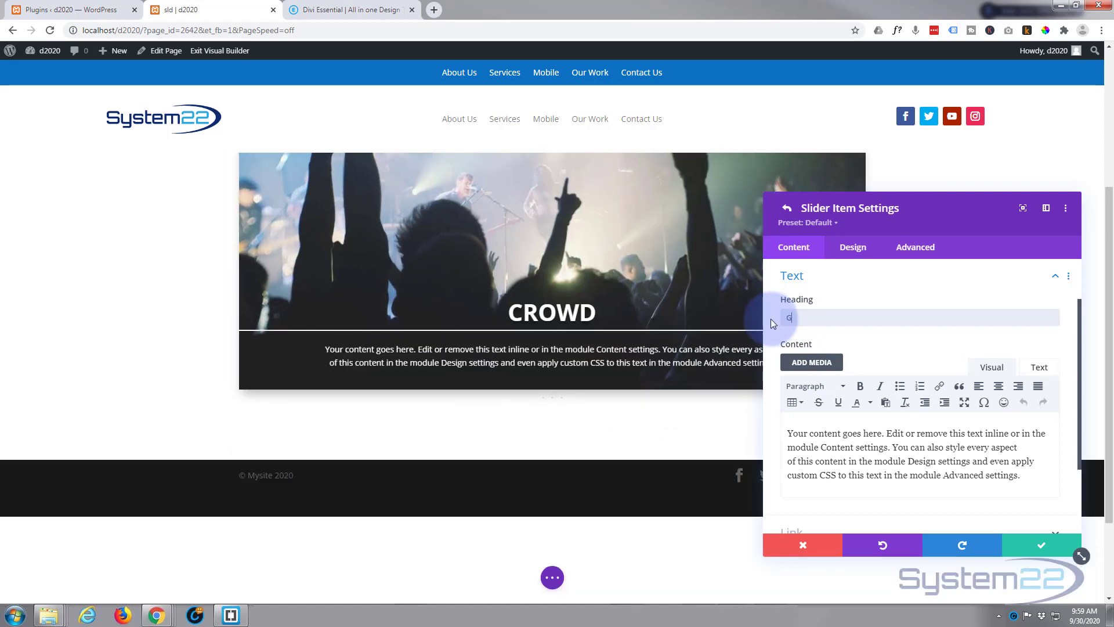
pyautogui.write('reen Light')
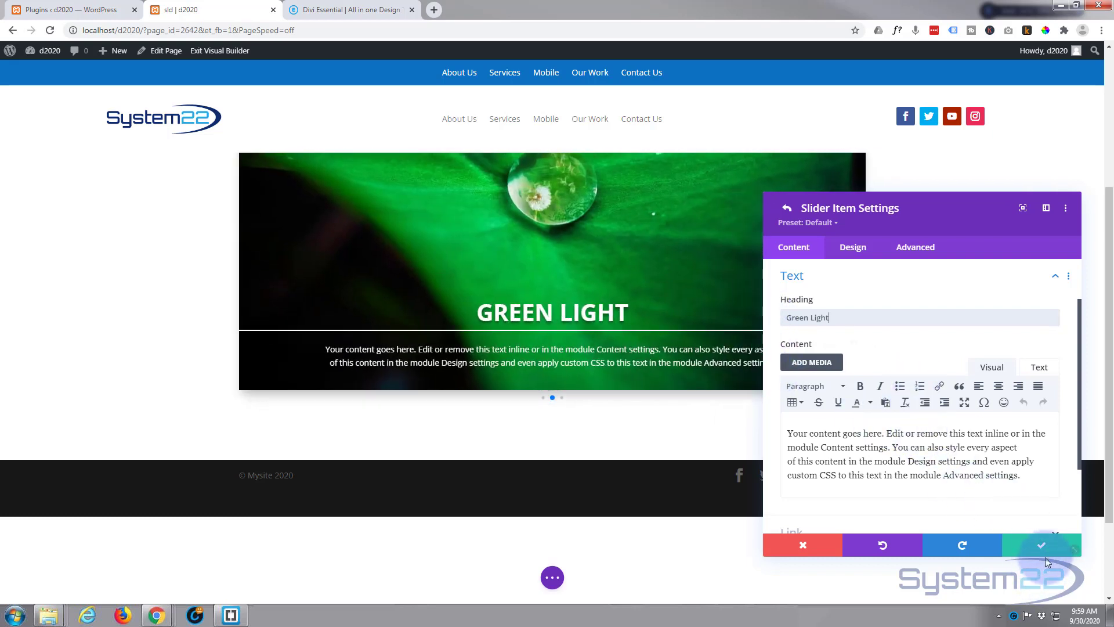
pyautogui.click(1044, 546)
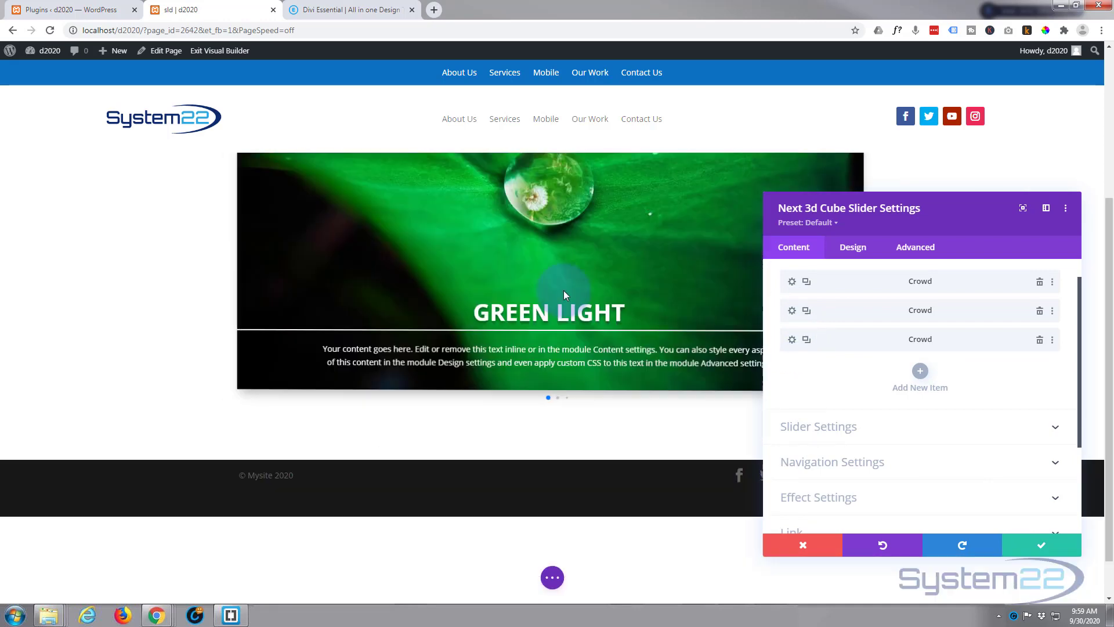
# Step: Replace the third slide's image with the wrecked plane photo
pyautogui.click(569, 246)
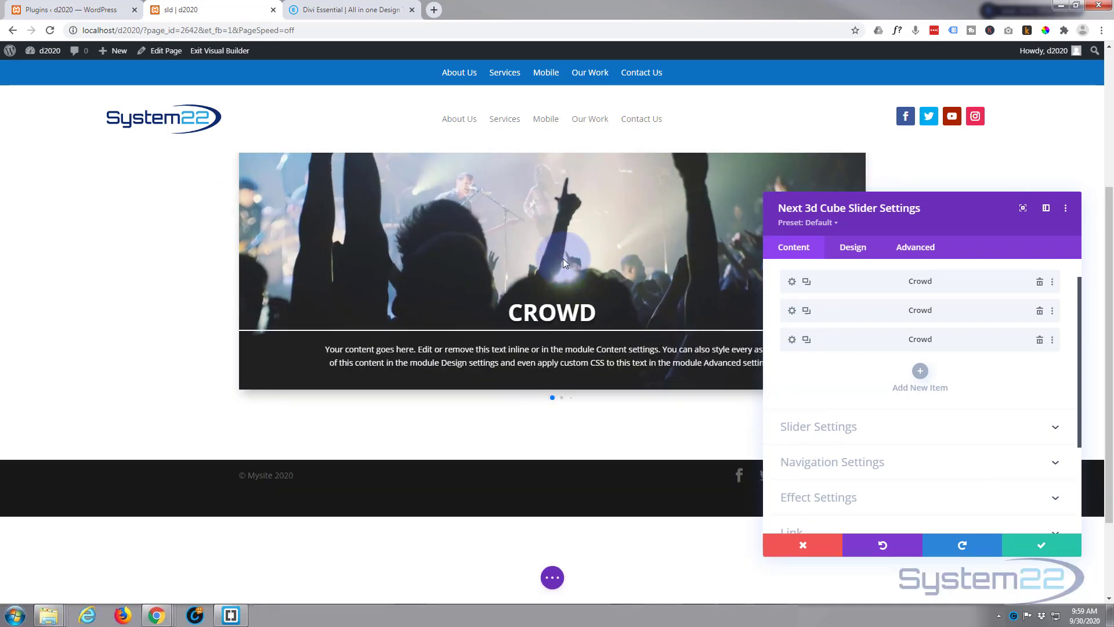
pyautogui.click(791, 340)
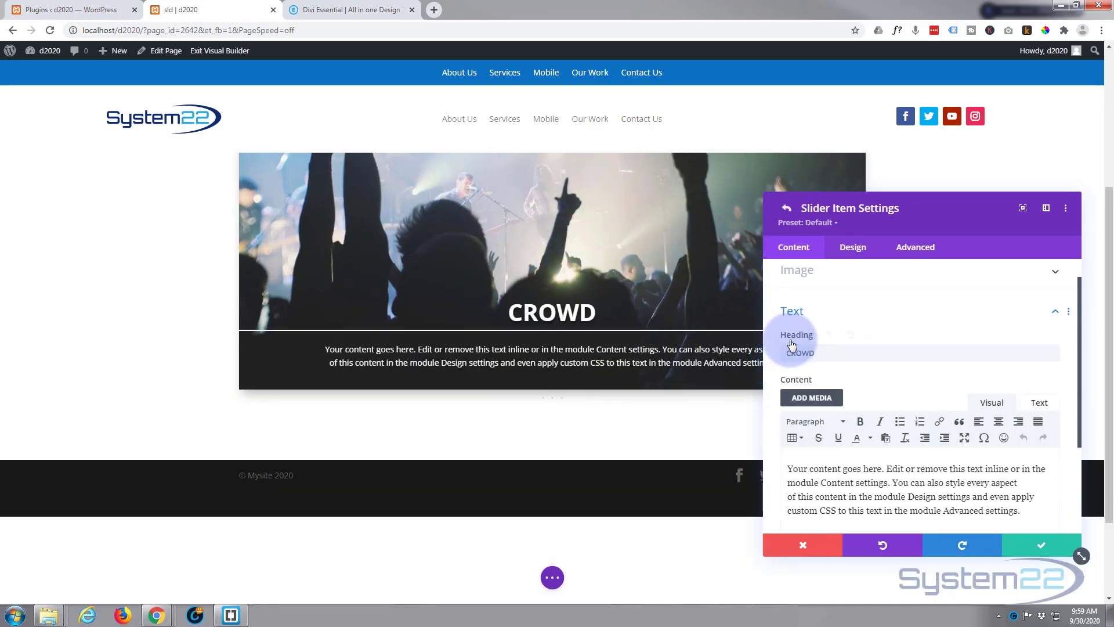
pyautogui.click(851, 273)
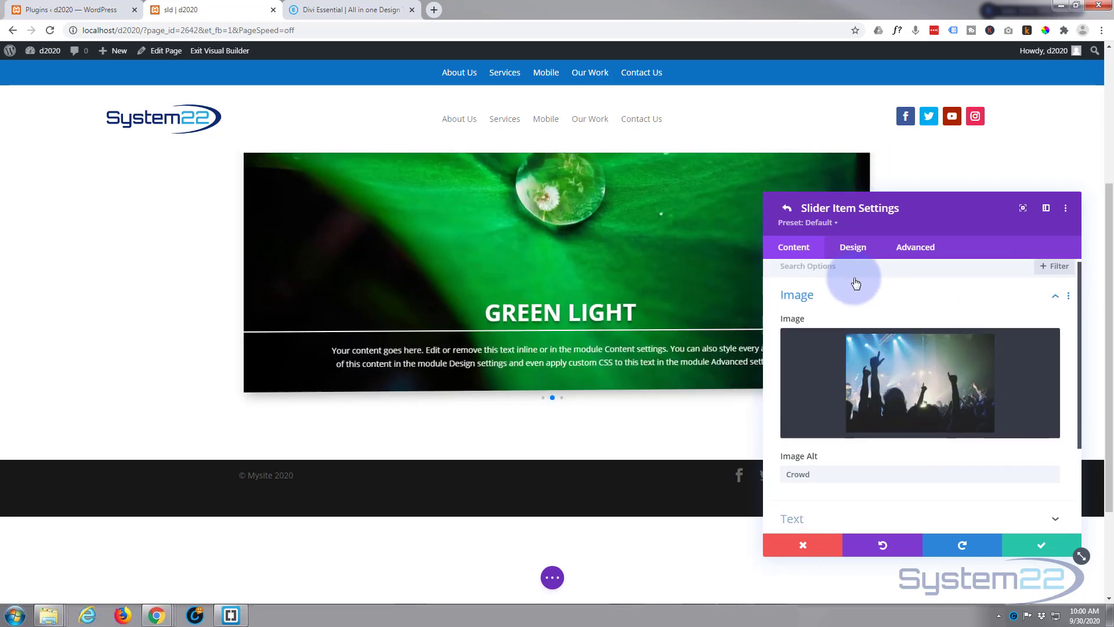
pyautogui.click(895, 388)
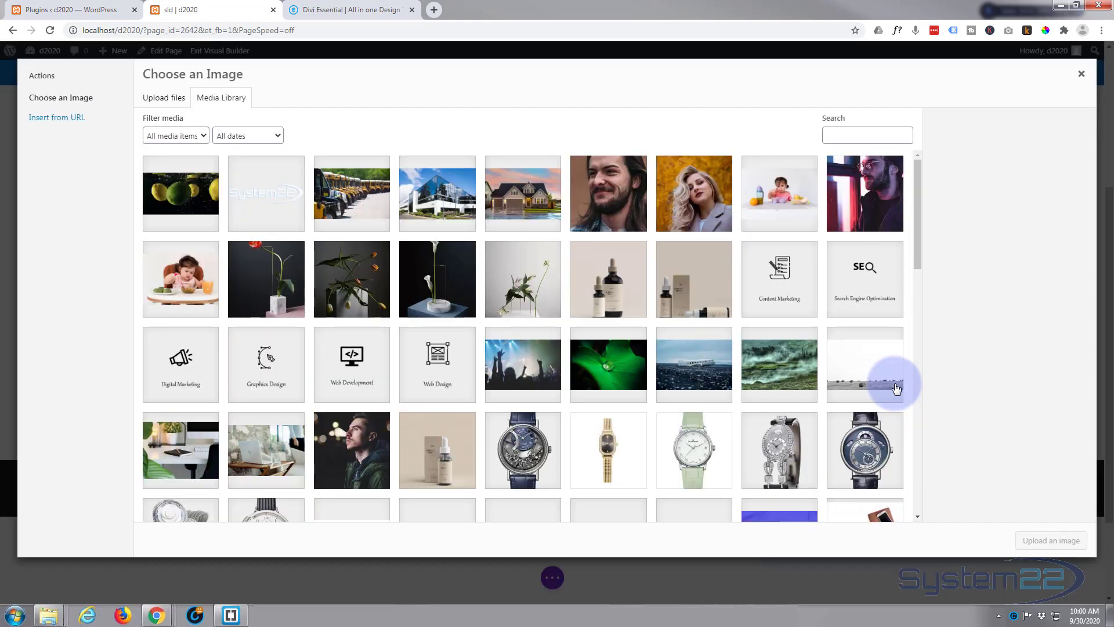
pyautogui.click(711, 398)
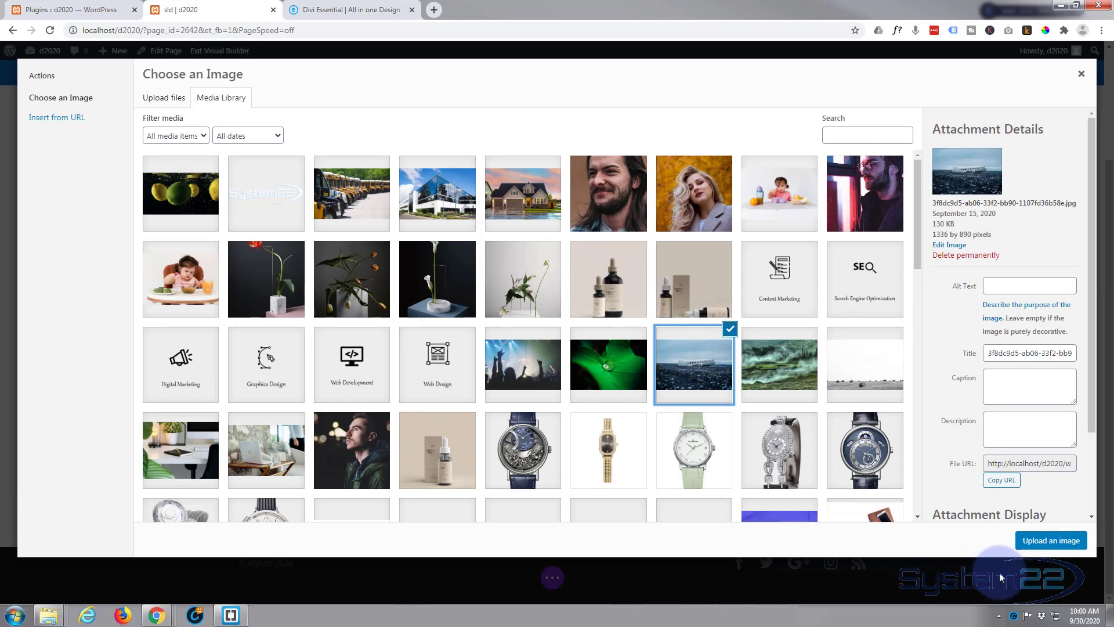
pyautogui.click(1045, 540)
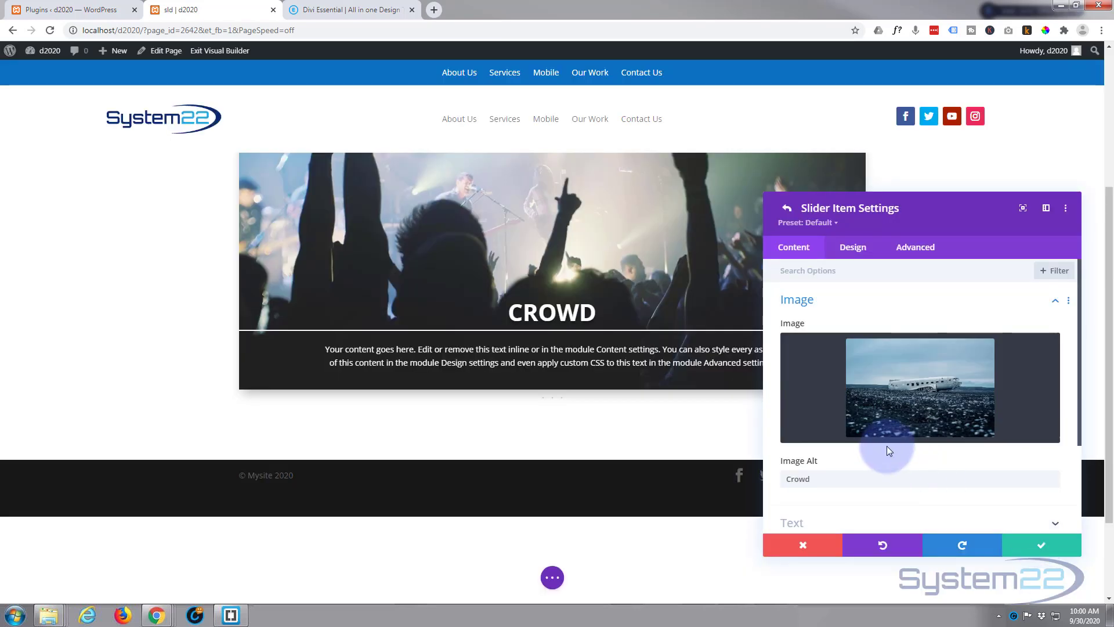
# Step: Change the third slide's heading to 'Plane' and save the slide
pyautogui.scroll(-3, 886, 446)
pyautogui.click(837, 401)
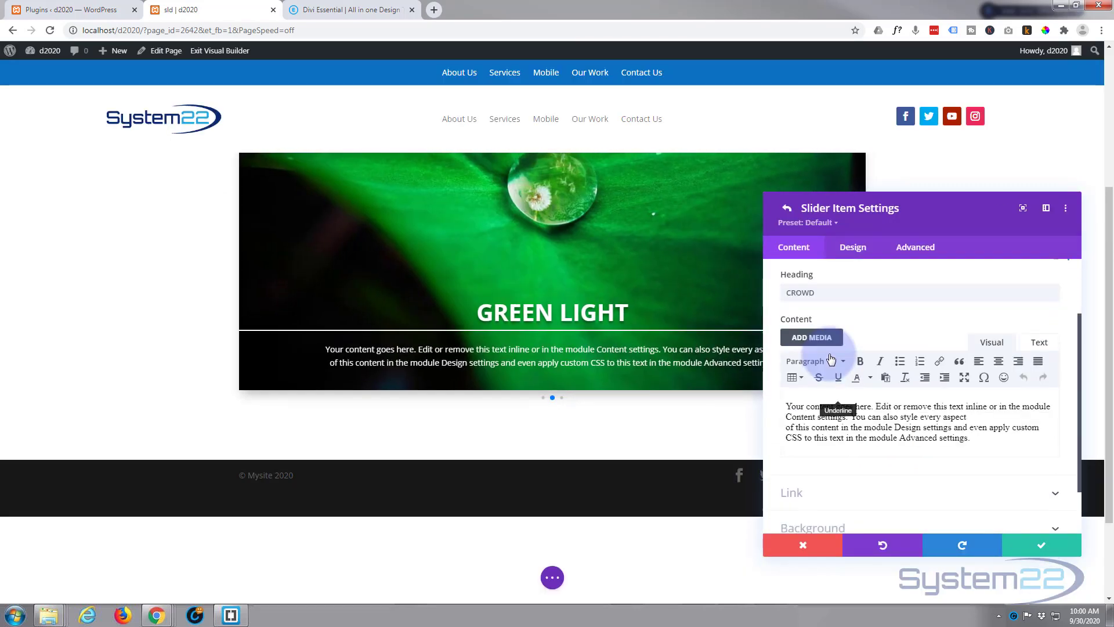
pyautogui.moveTo(827, 317); pyautogui.dragTo(772, 322)
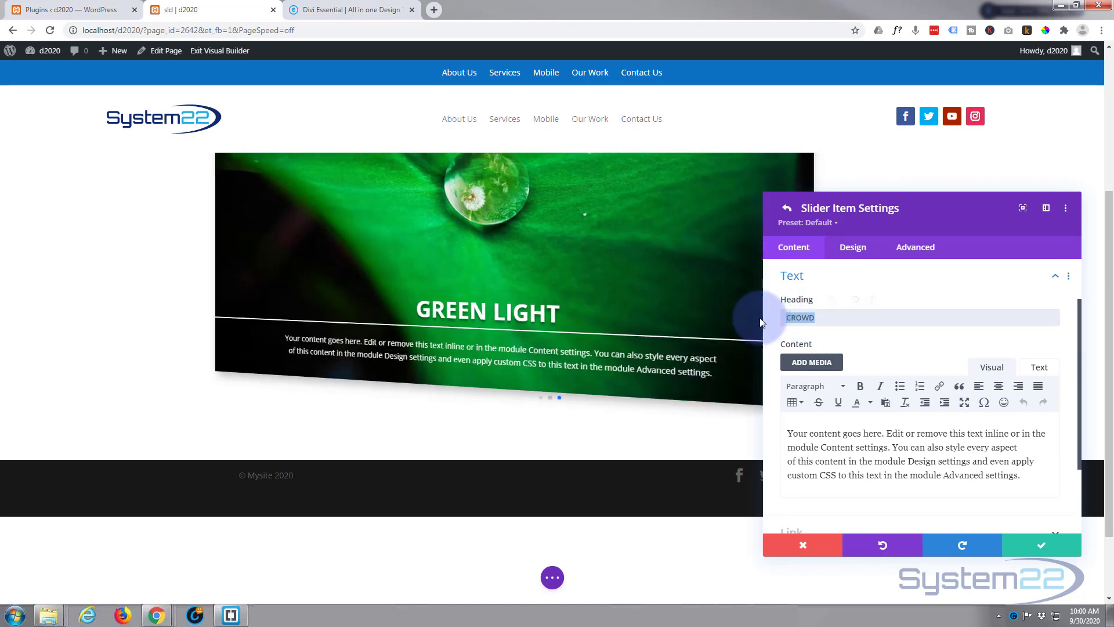
pyautogui.write('Plane')
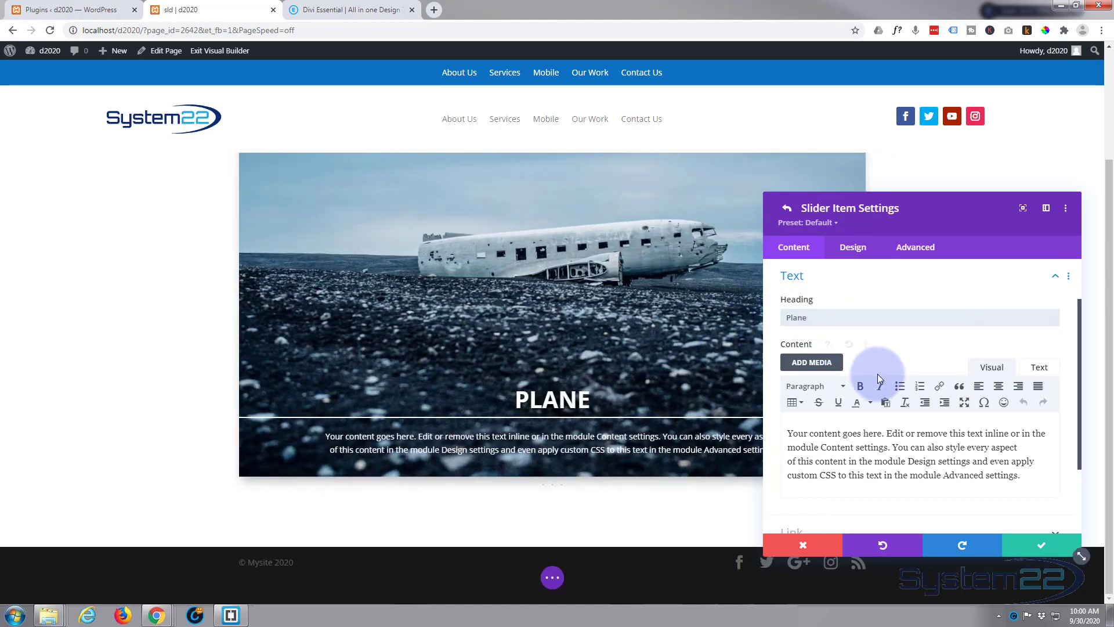
pyautogui.scroll(-2, 878, 374)
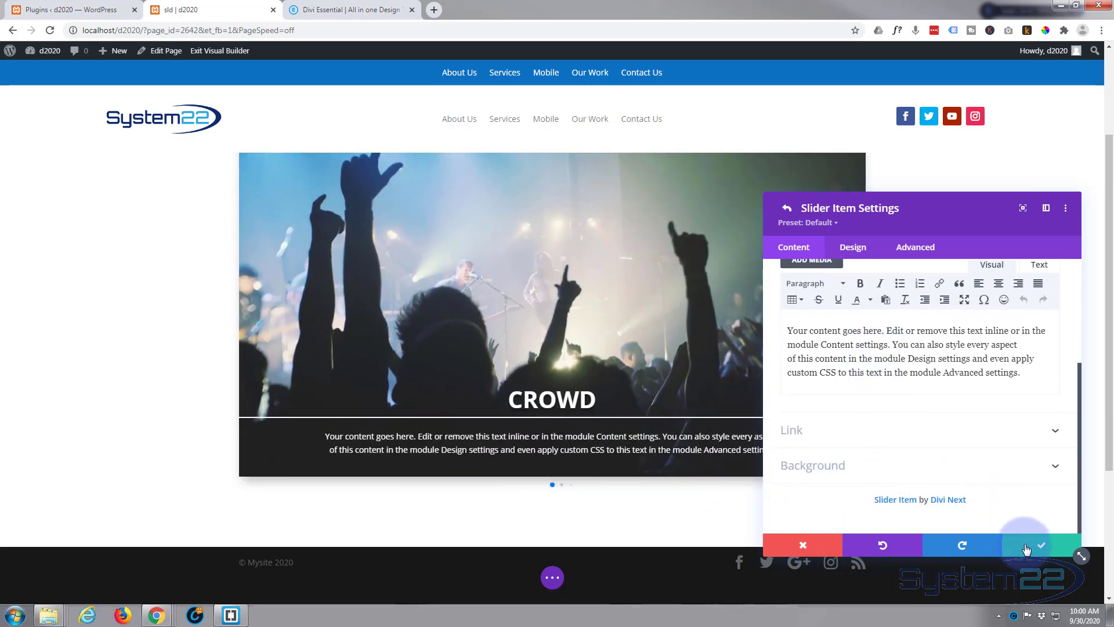
pyautogui.click(1039, 548)
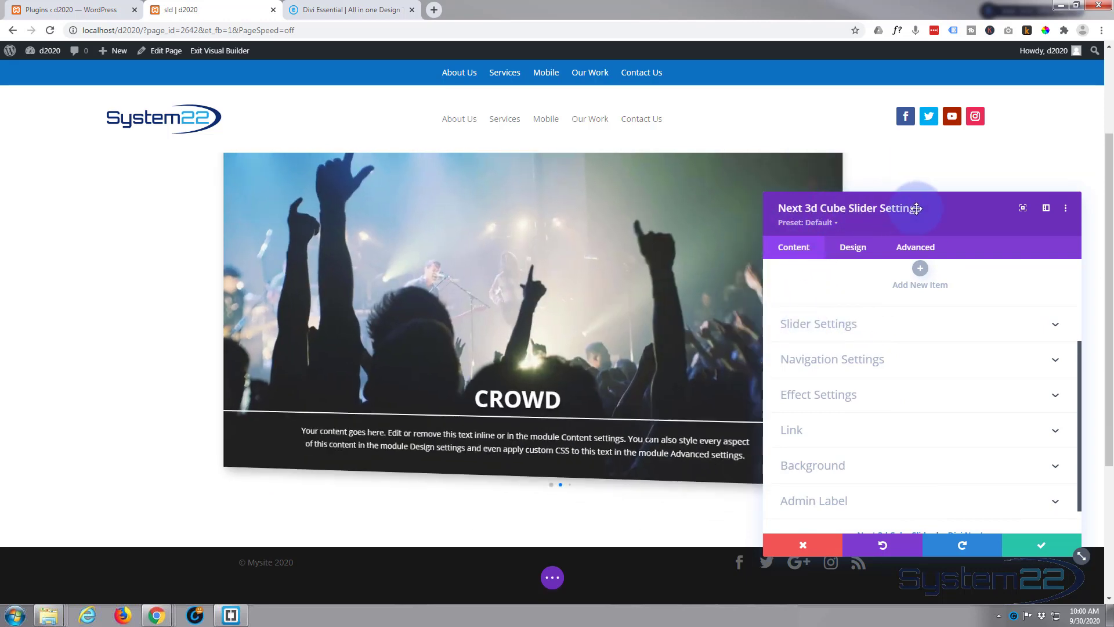
pyautogui.click(910, 316)
pyautogui.scroll(2, 909, 319)
pyautogui.scroll(1, 909, 319)
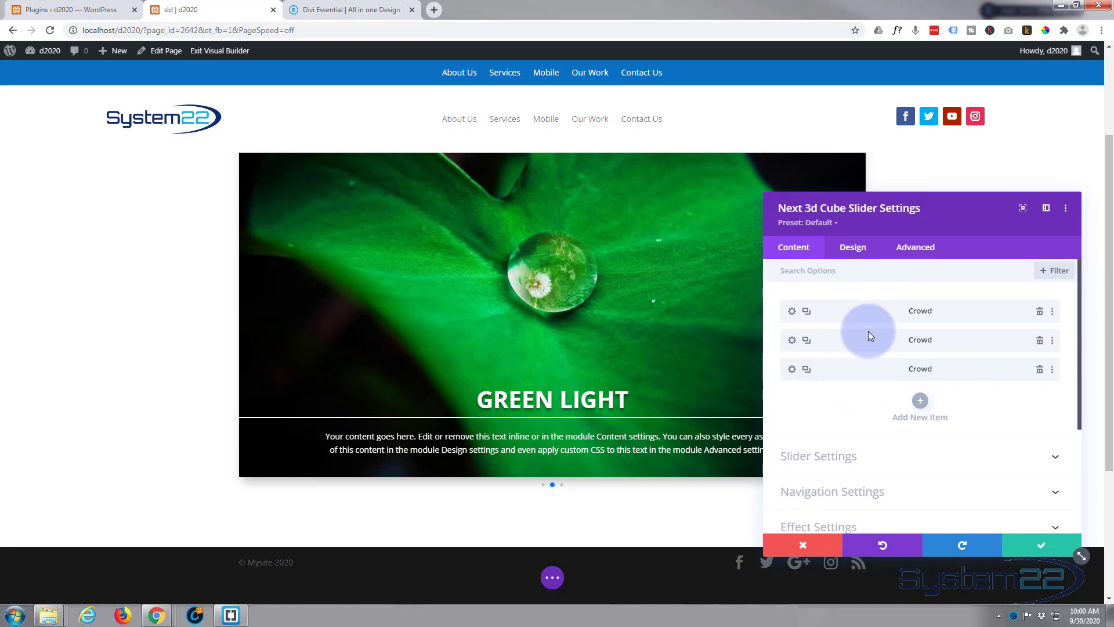
# Step: Set the cube slider's autoplay delay to 3000 and turn on looping
pyautogui.scroll(-3, 874, 346)
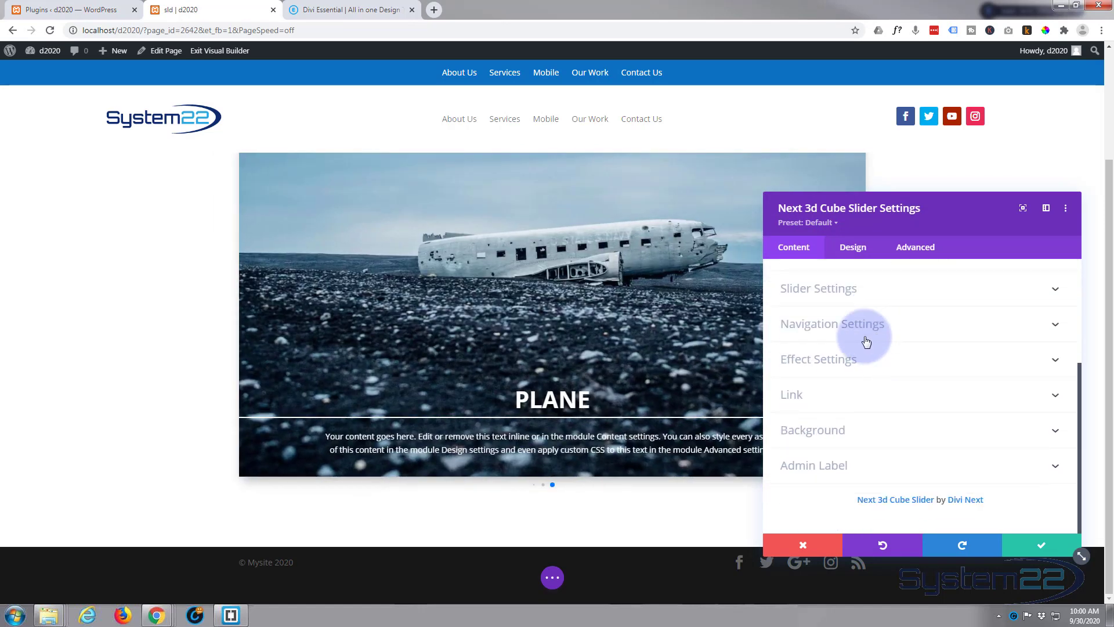
pyautogui.click(893, 288)
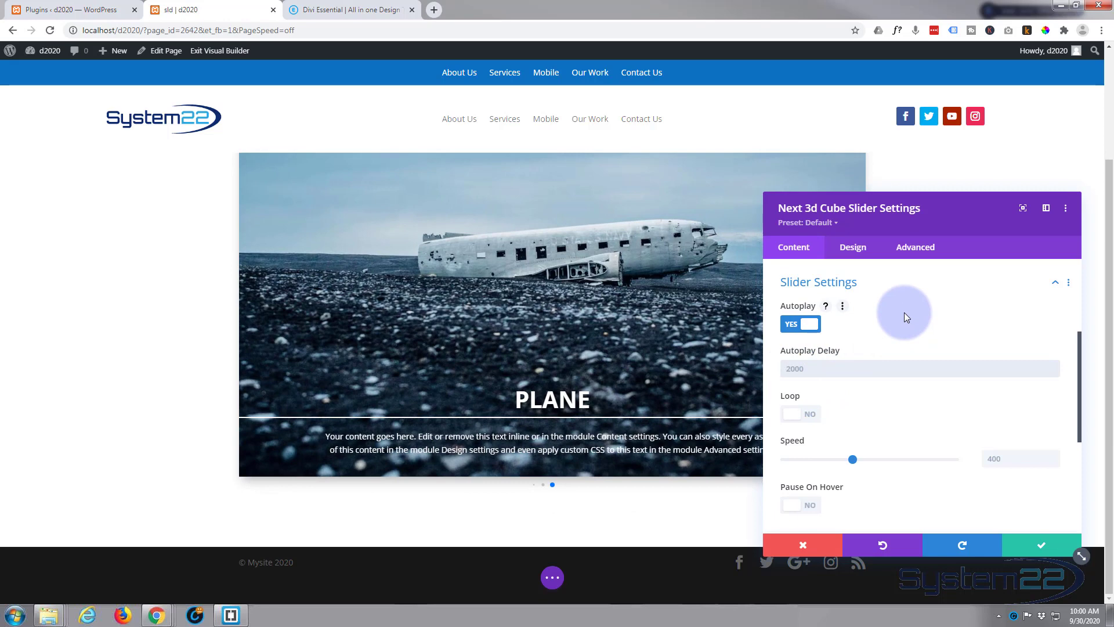
pyautogui.write('3000')
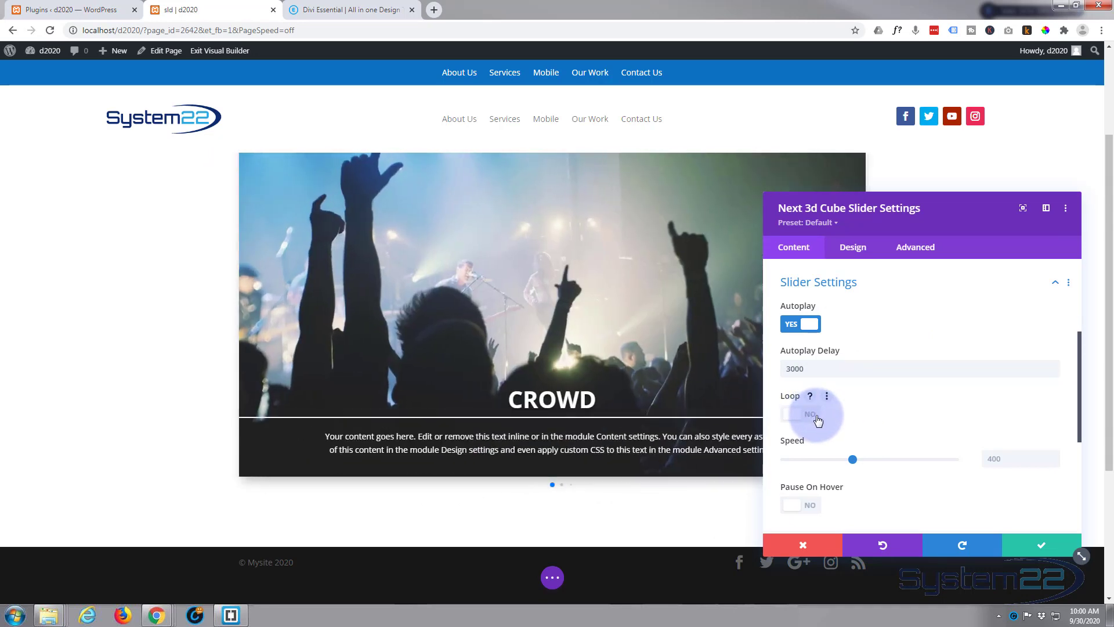
pyautogui.click(811, 420)
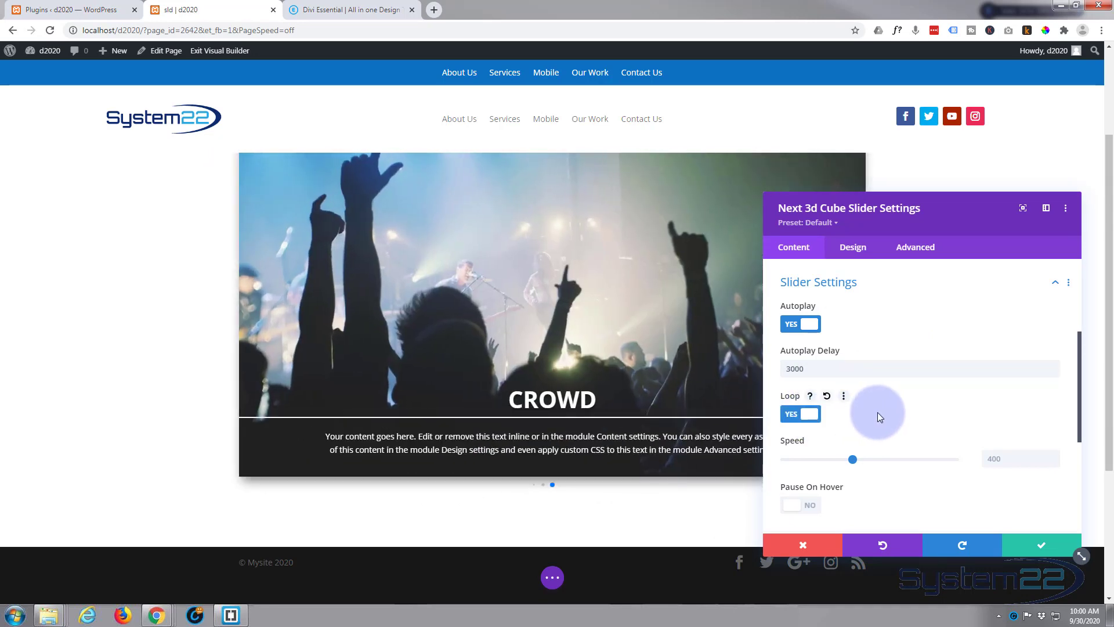
pyautogui.scroll(-1, 876, 409)
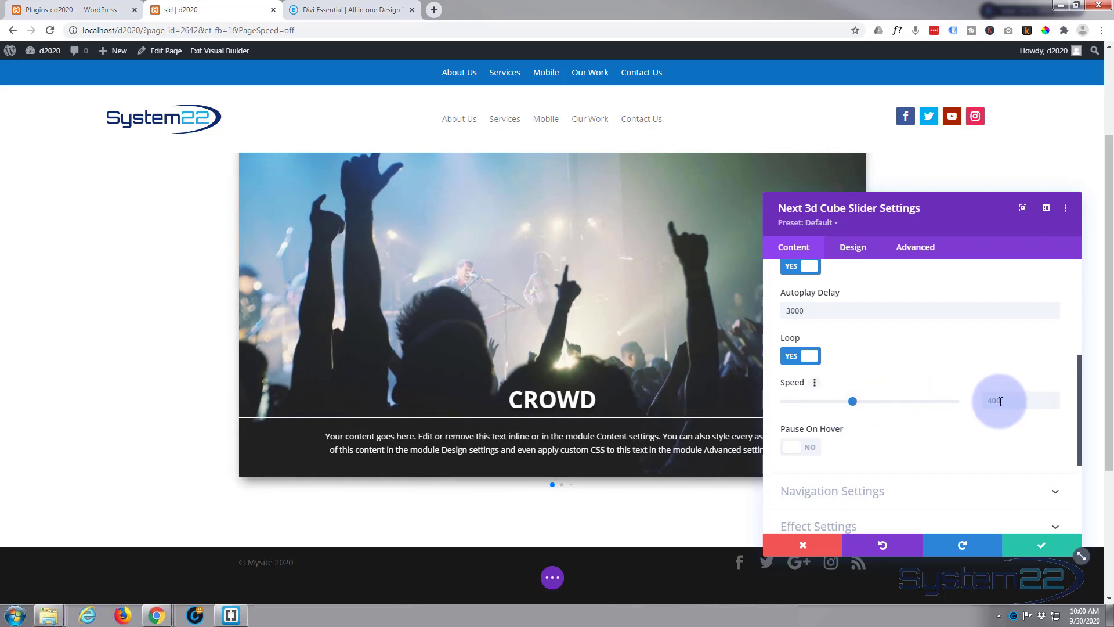
# Step: Set the slide transition speed to 700 and enable Pause On Hover
pyautogui.click(1002, 401)
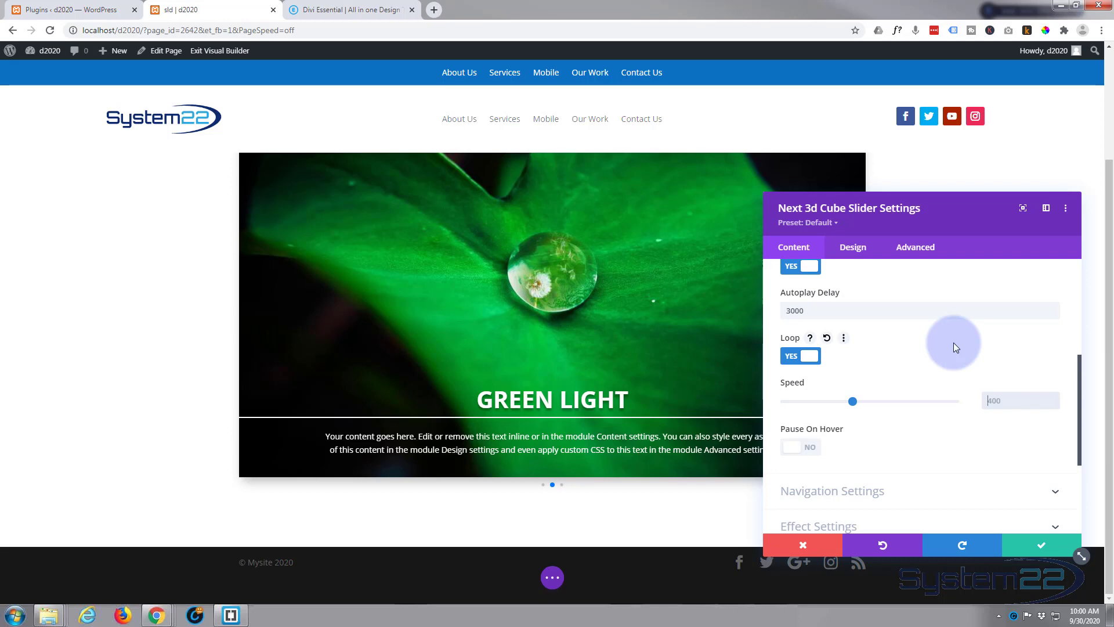
pyautogui.write('700')
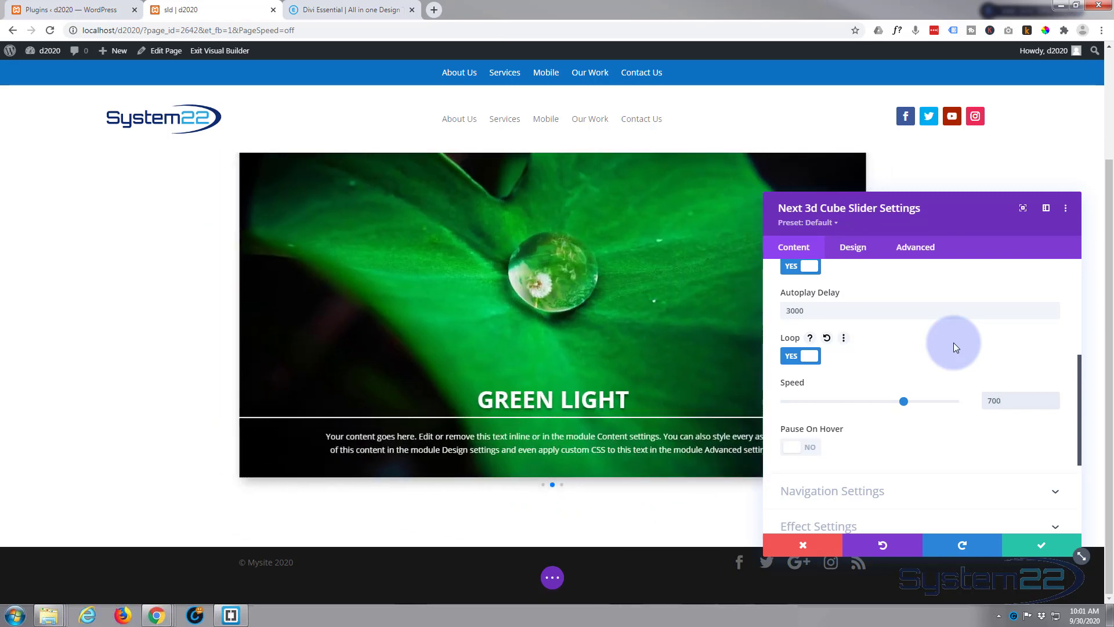
pyautogui.scroll(-1, 890, 381)
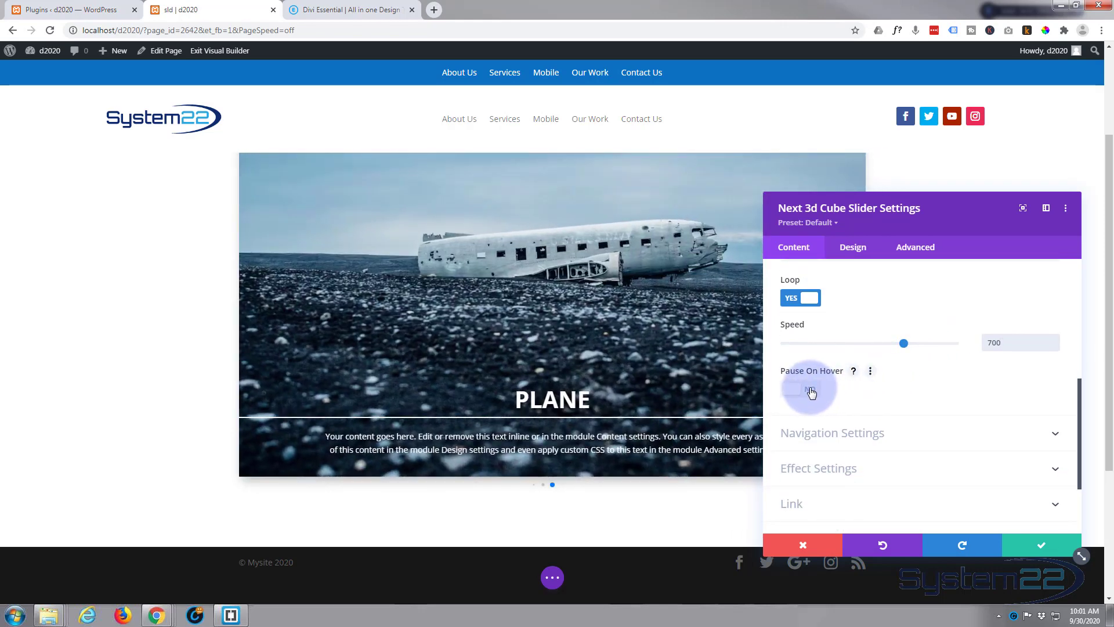
pyautogui.click(811, 390)
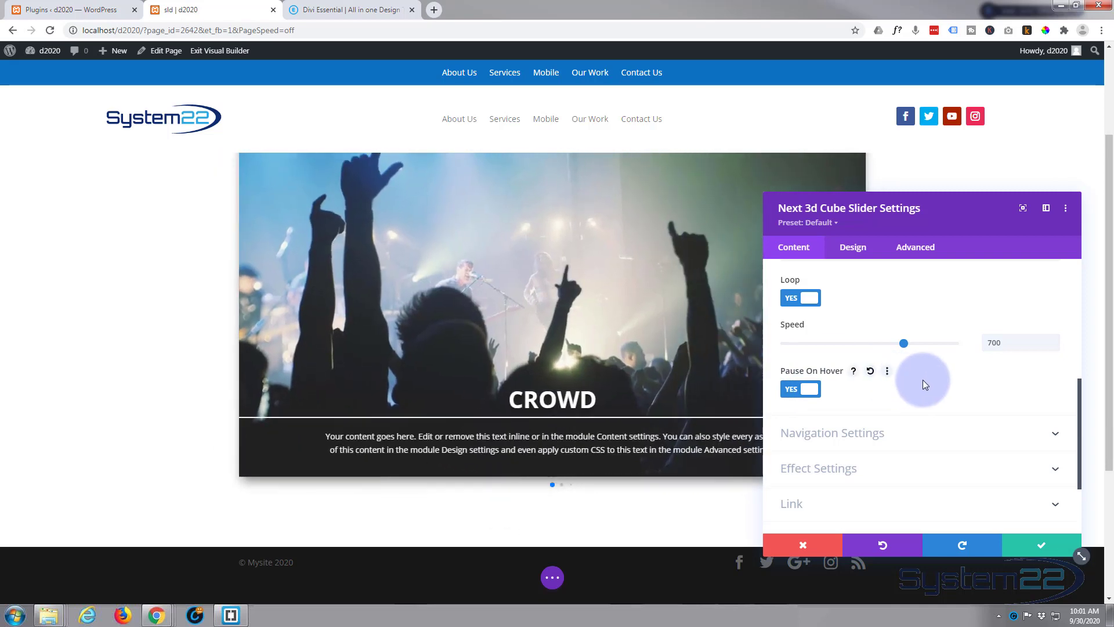
pyautogui.scroll(-2, 925, 378)
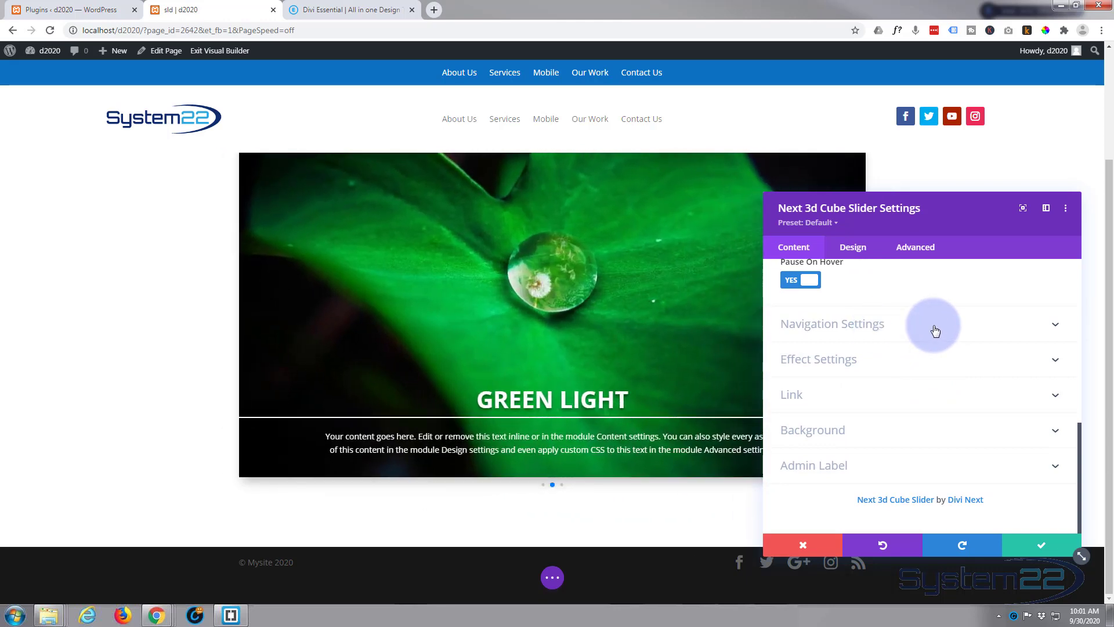
# Step: Turn on arrow navigation and look over the arrow styling settings
pyautogui.click(935, 330)
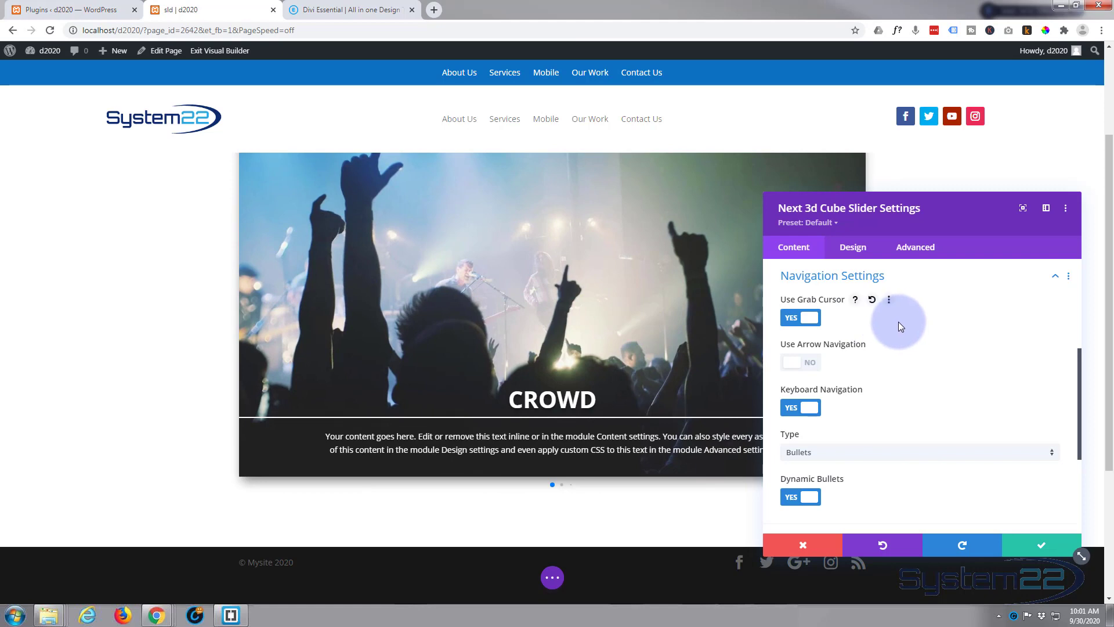
pyautogui.scroll(-1, 924, 343)
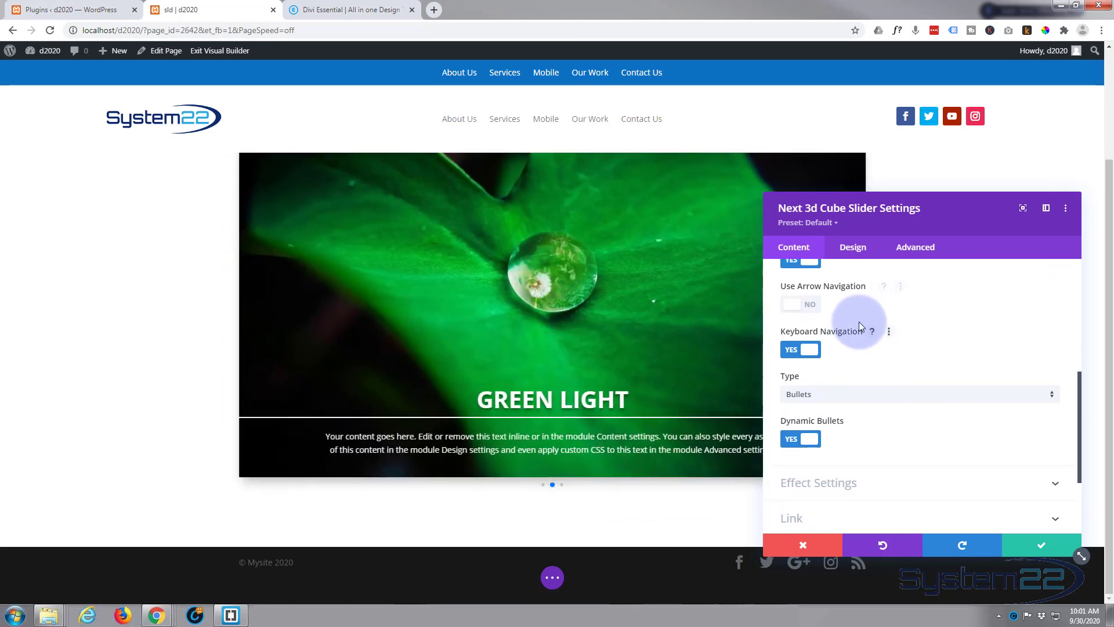
pyautogui.click(812, 306)
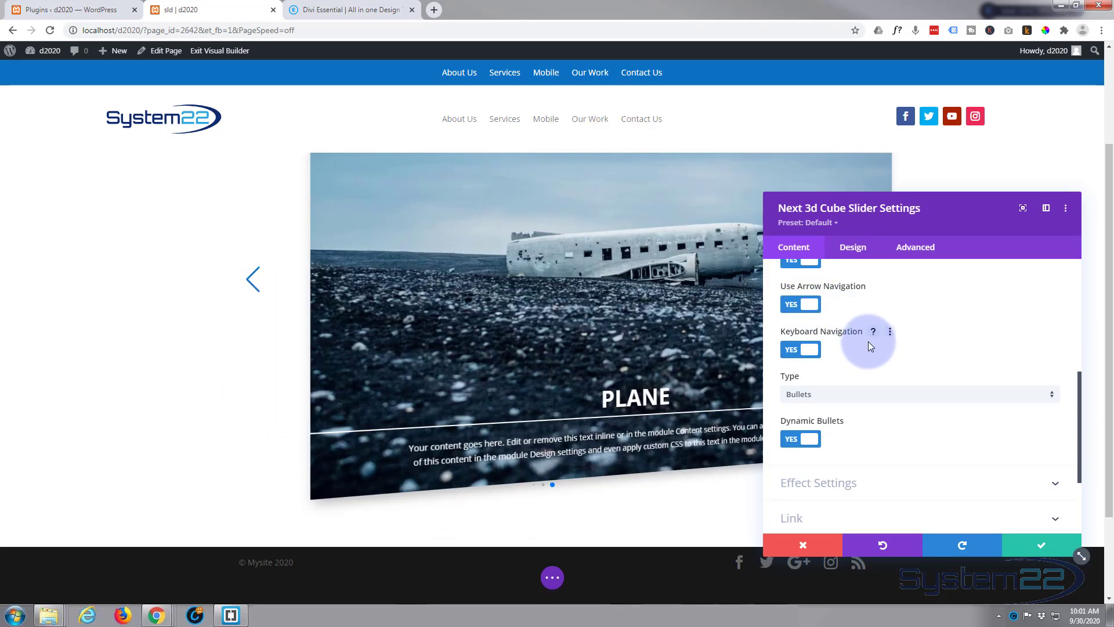
pyautogui.click(862, 249)
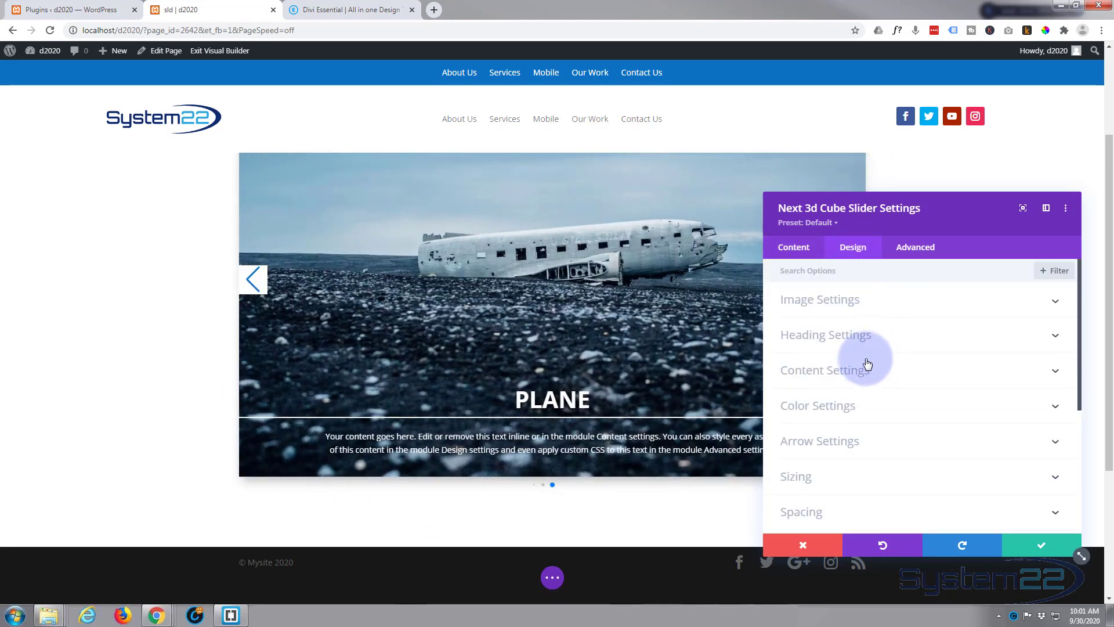
pyautogui.scroll(-1, 875, 360)
pyautogui.click(875, 381)
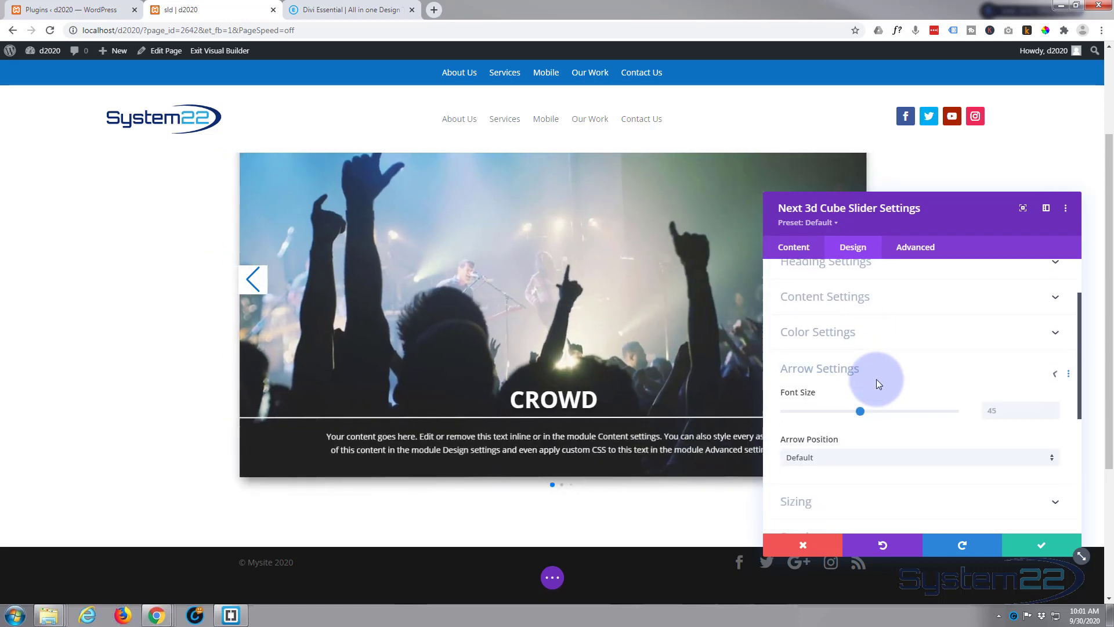
# Step: Switch the slider's arrow navigation back off
pyautogui.click(796, 255)
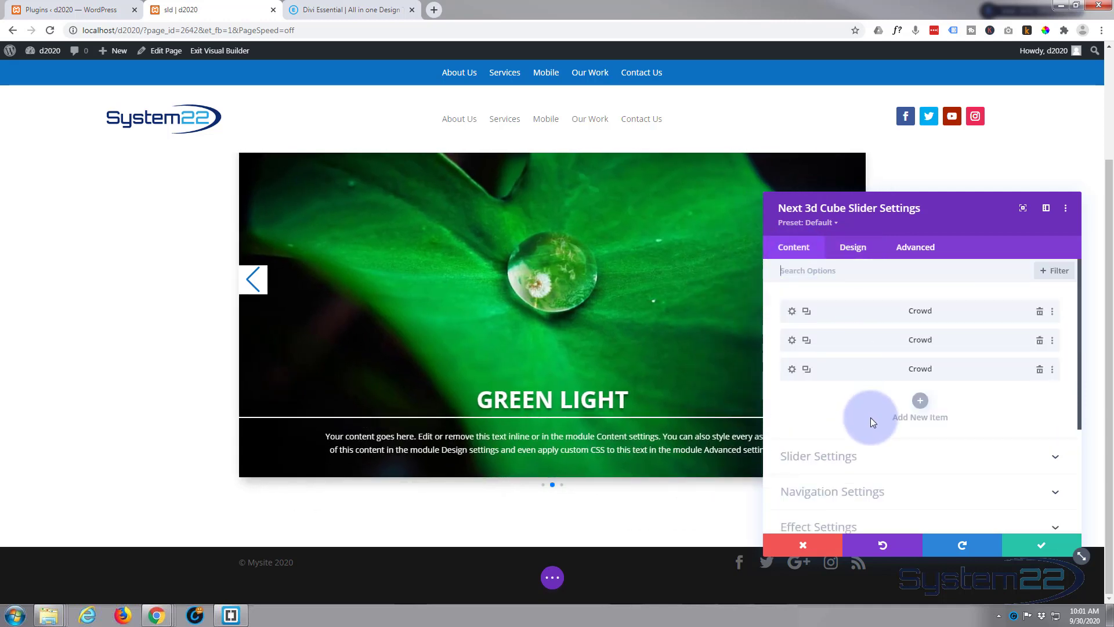
pyautogui.scroll(-2, 868, 430)
pyautogui.click(920, 375)
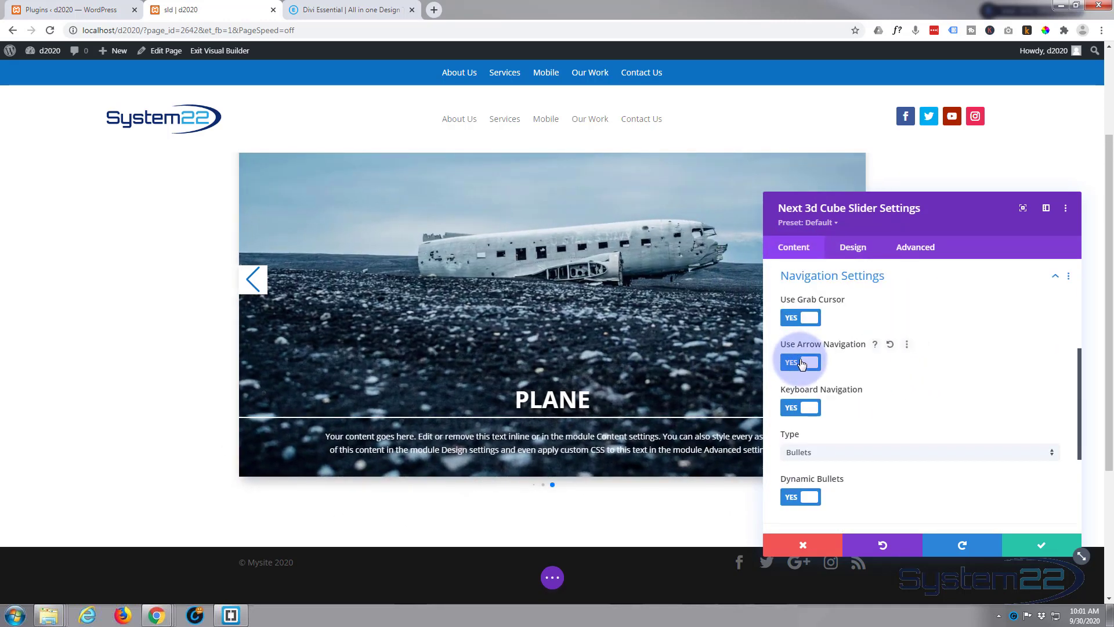
pyautogui.click(801, 362)
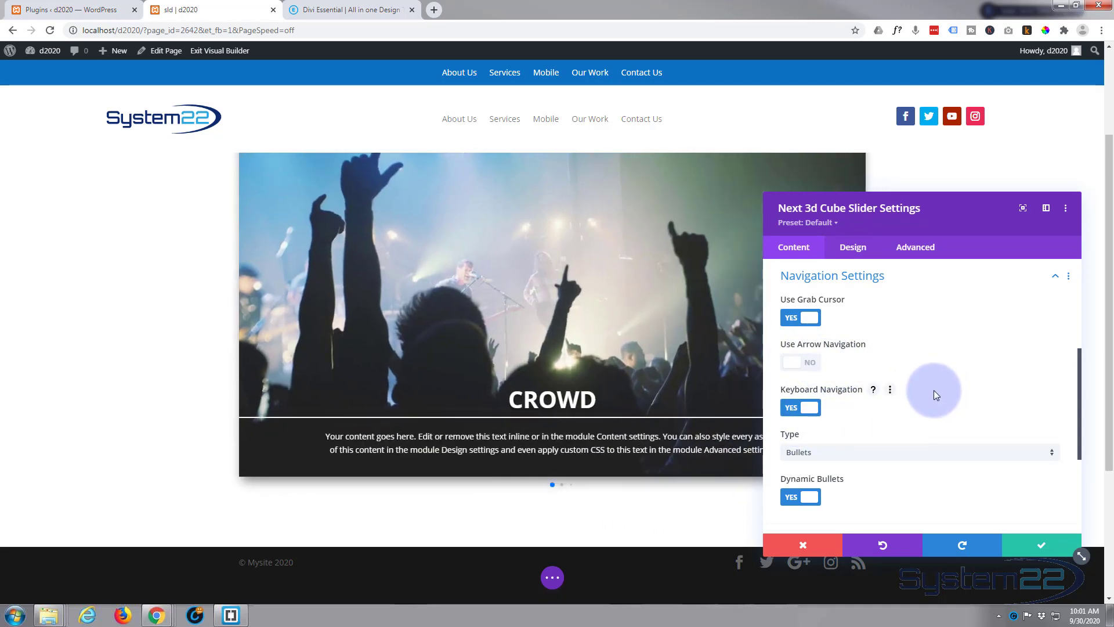
pyautogui.scroll(-1, 934, 390)
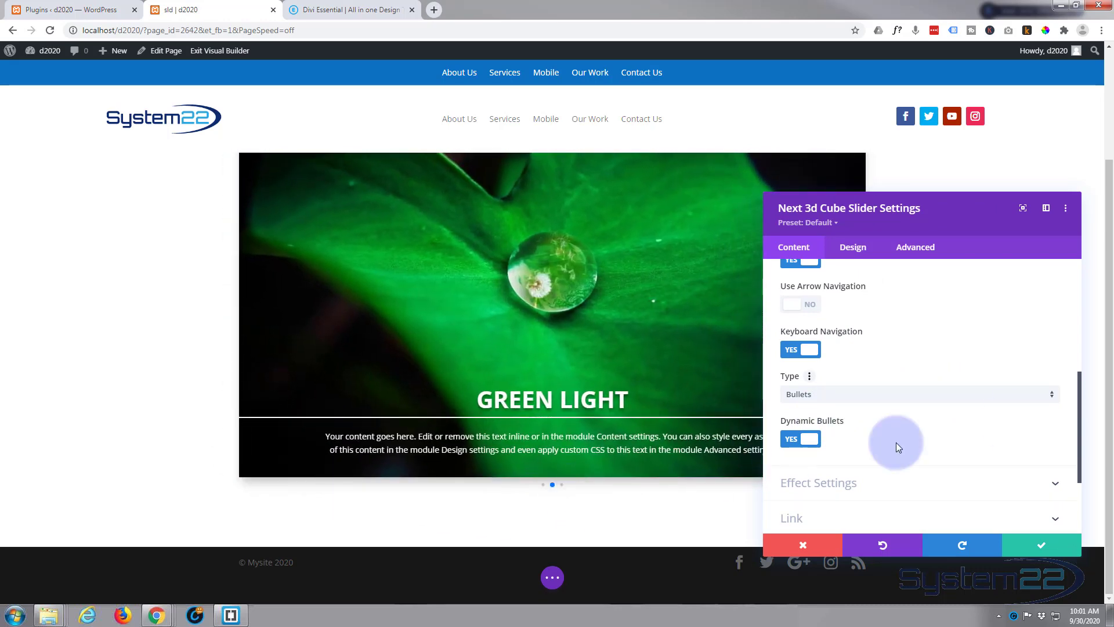
# Step: Try Fraction and then Progress Bar pagination before settling on pagination type None
pyautogui.click(948, 393)
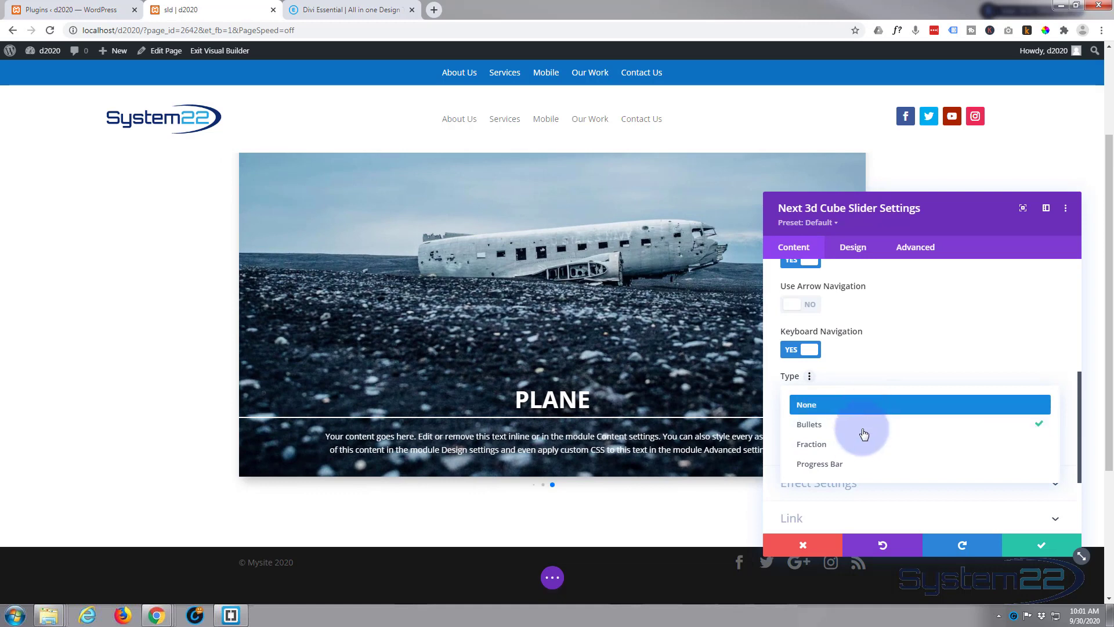
pyautogui.click(860, 444)
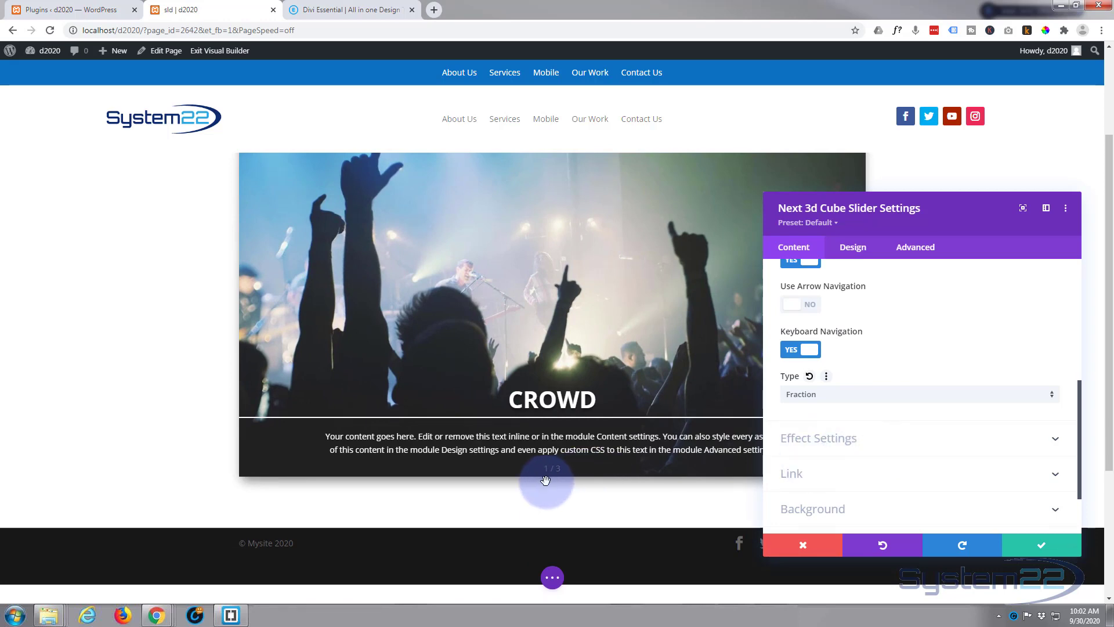
pyautogui.click(866, 395)
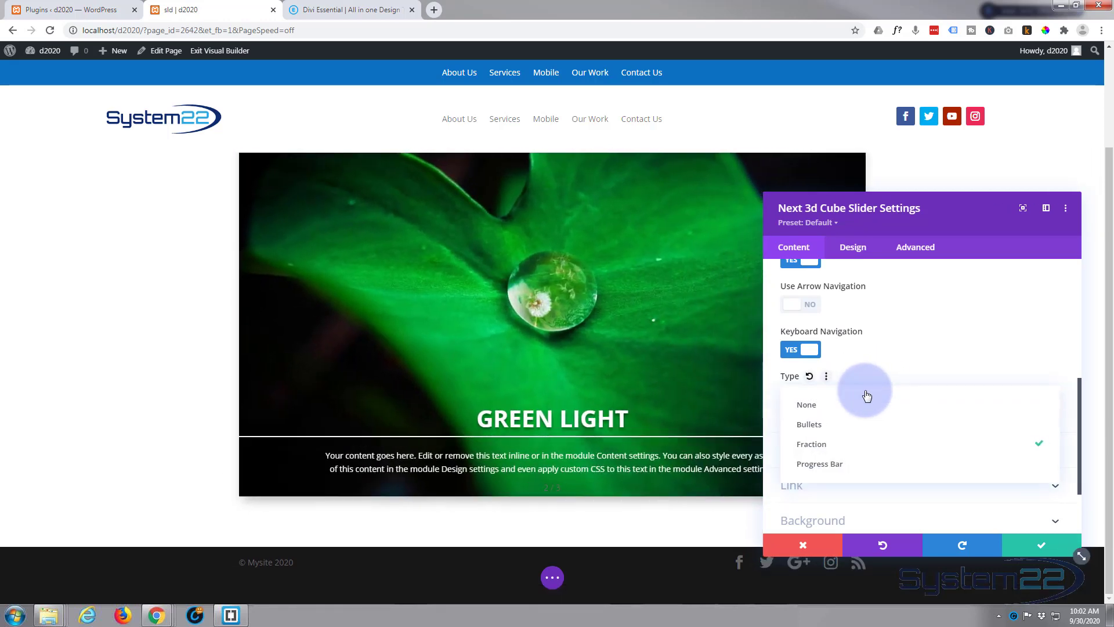
pyautogui.click(846, 468)
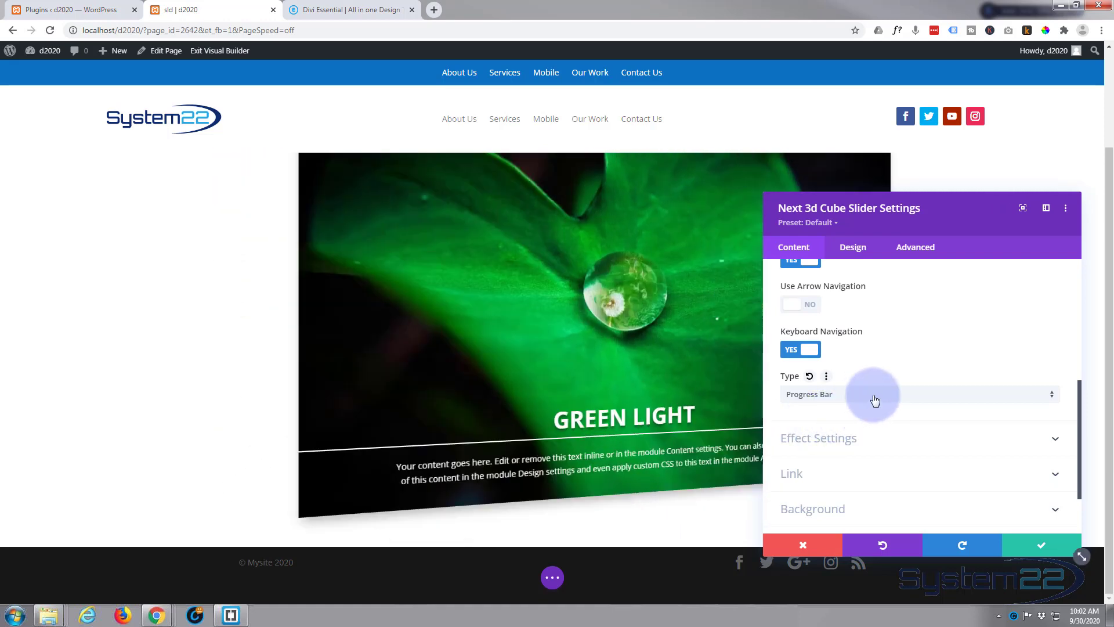
pyautogui.click(849, 396)
pyautogui.click(833, 402)
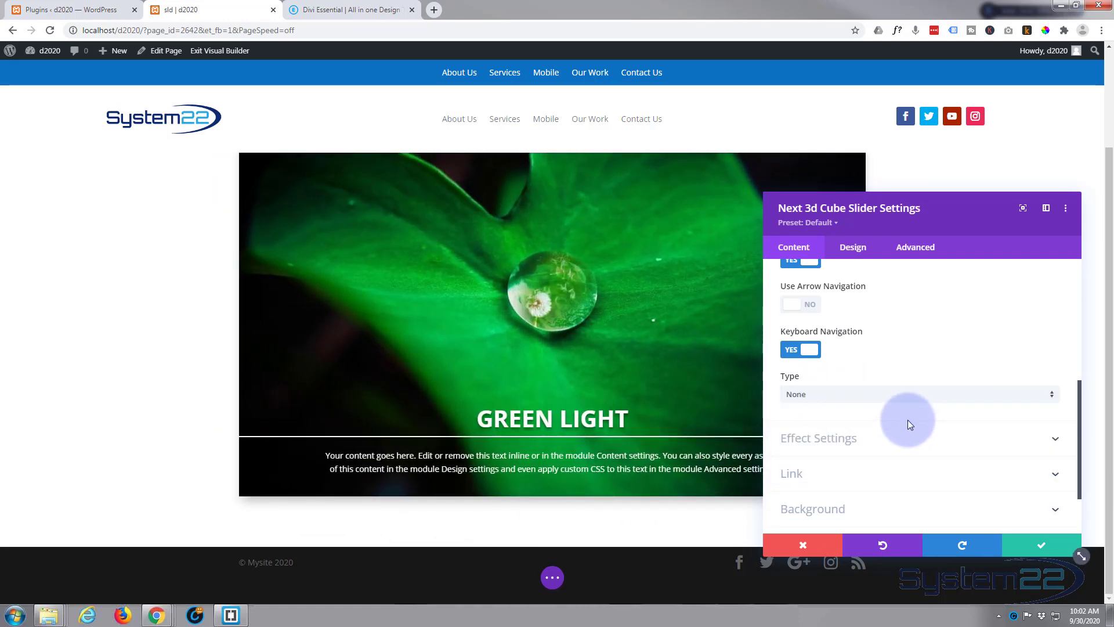
# Step: Review the shadow effect options, then apply a black module background and delete it again
pyautogui.scroll(-1, 901, 400)
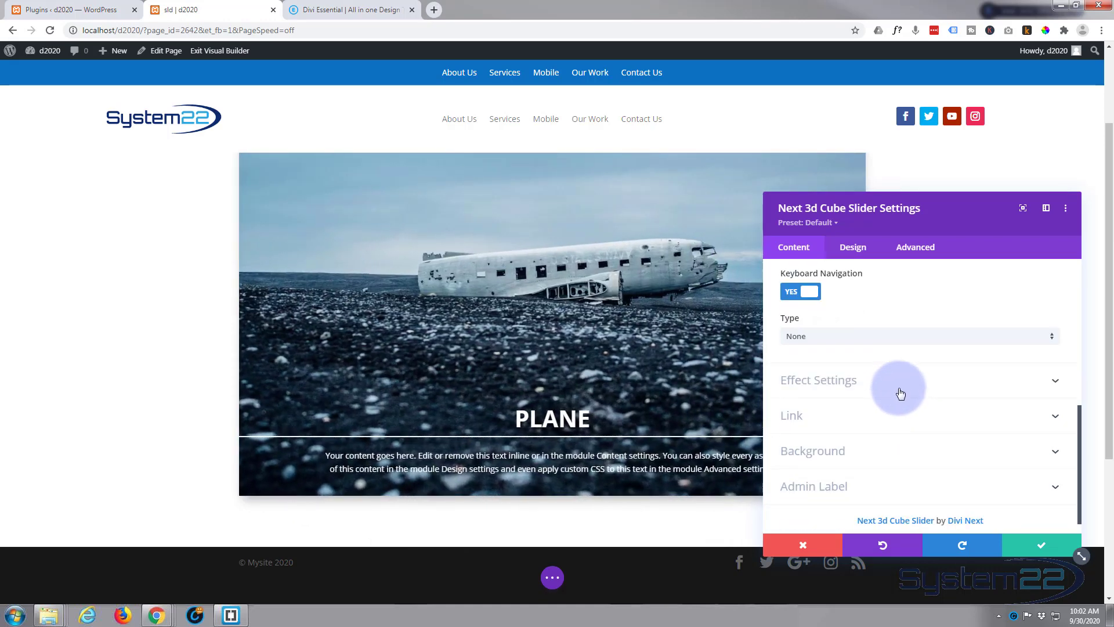
pyautogui.click(900, 385)
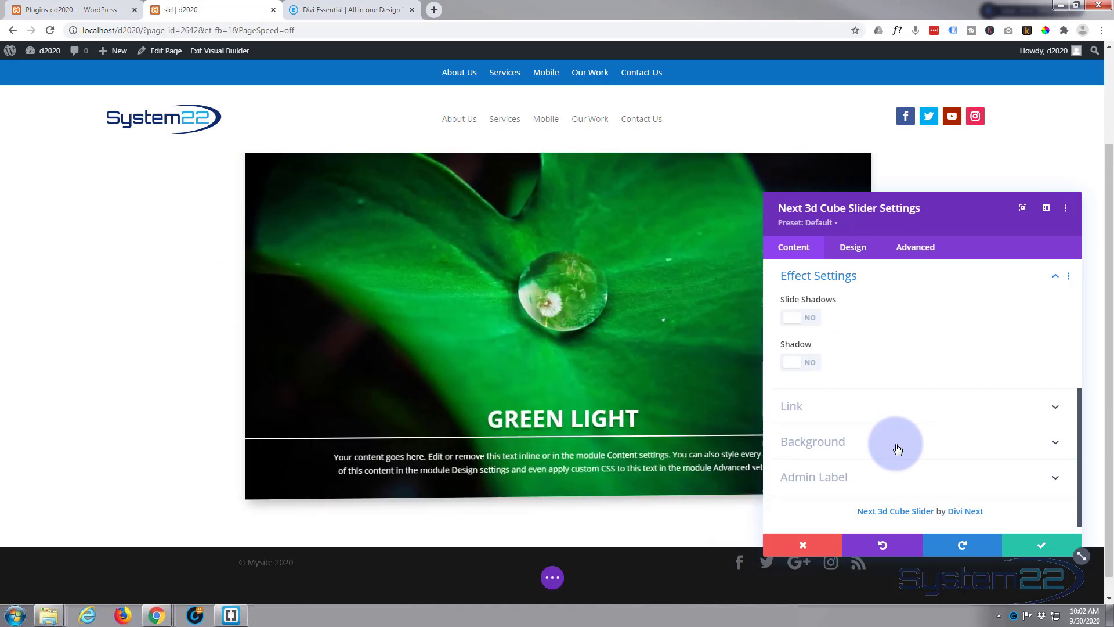
pyautogui.click(897, 449)
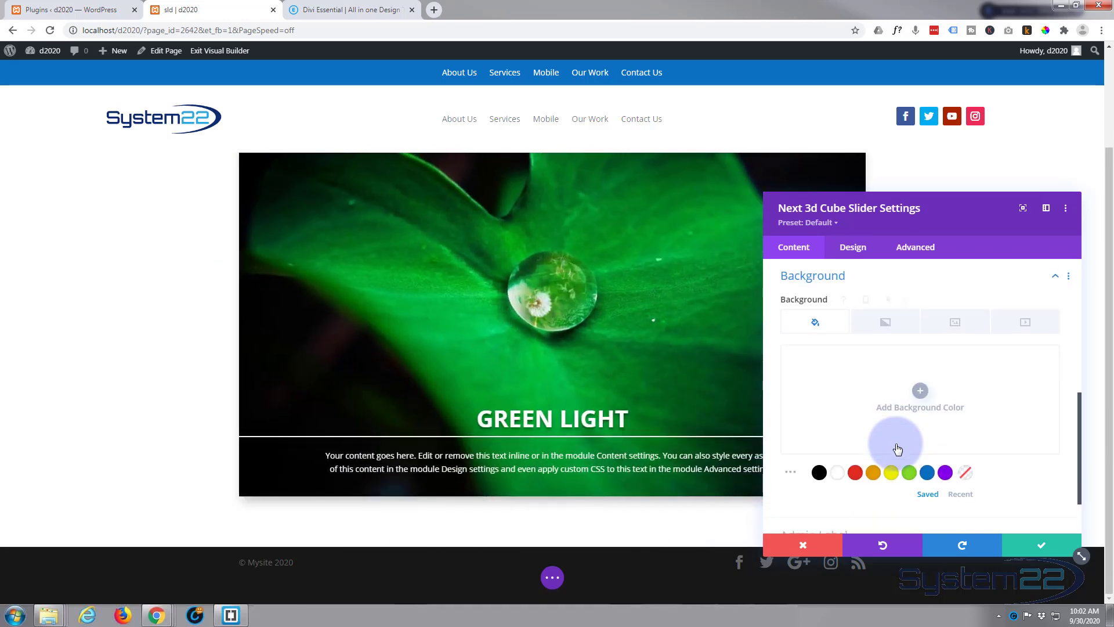
pyautogui.click(819, 471)
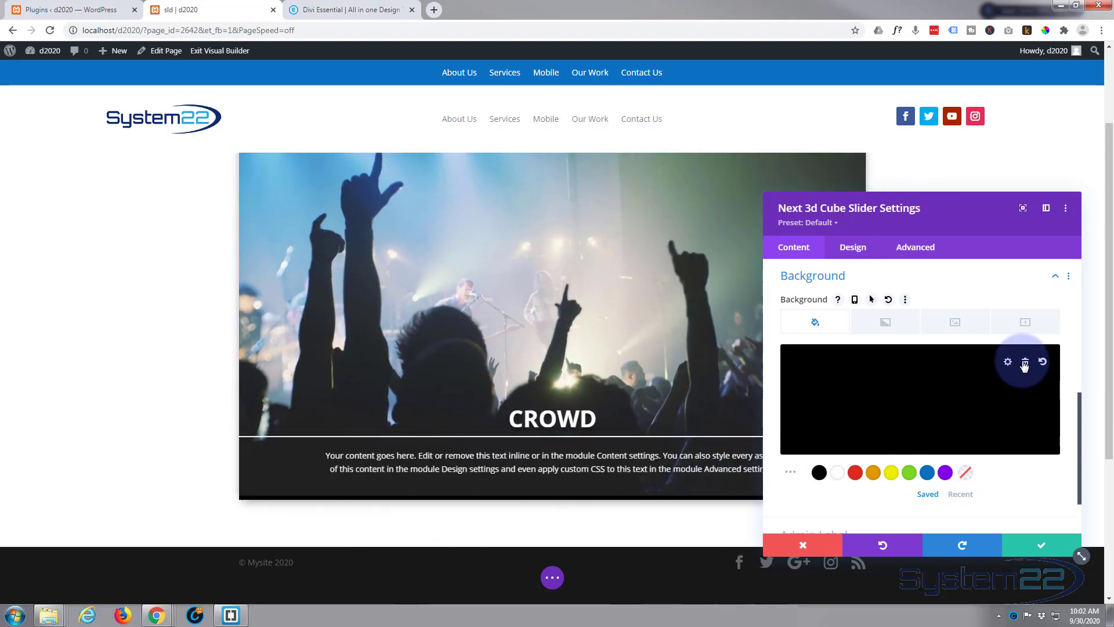
pyautogui.click(1024, 366)
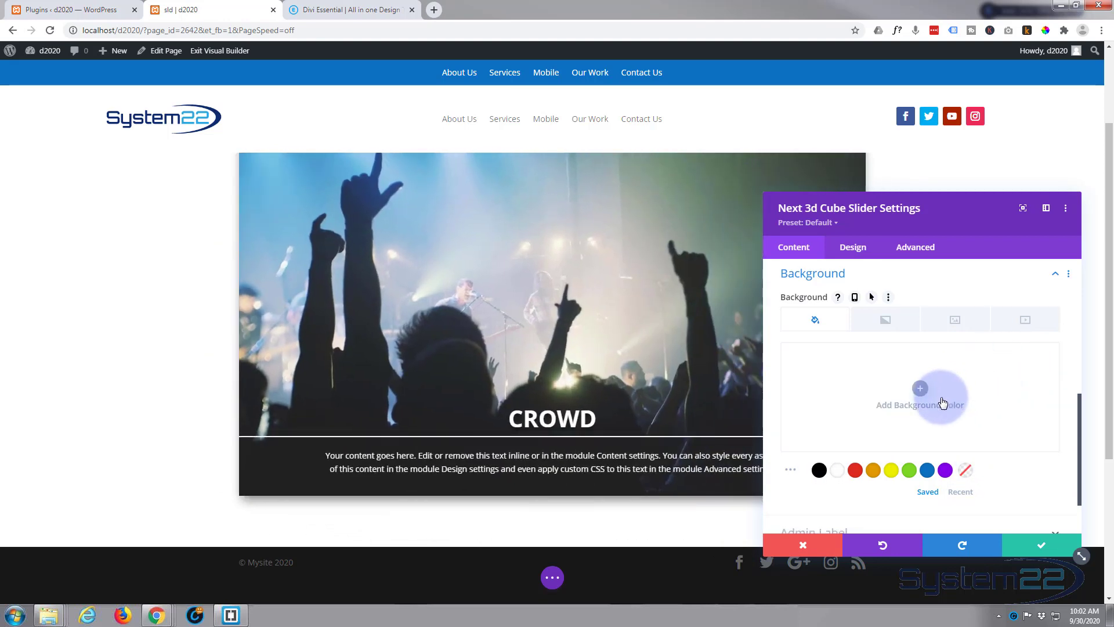
pyautogui.scroll(-1, 940, 399)
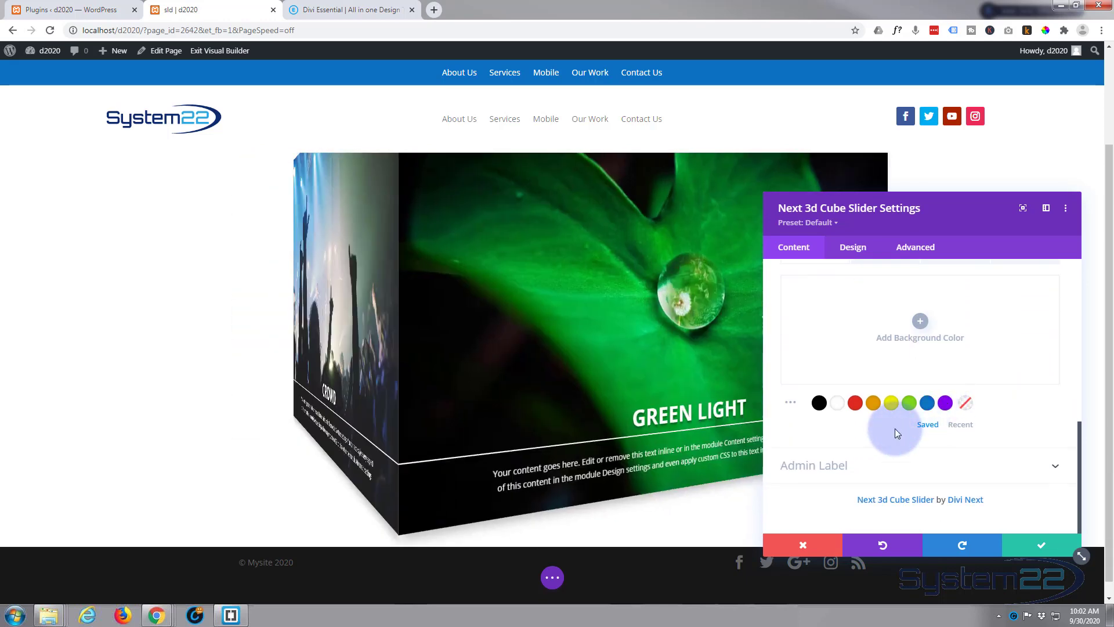
# Step: Apply the slider settings, save the page as a draft, and exit the Visual Builder
pyautogui.click(1040, 543)
pyautogui.click(552, 577)
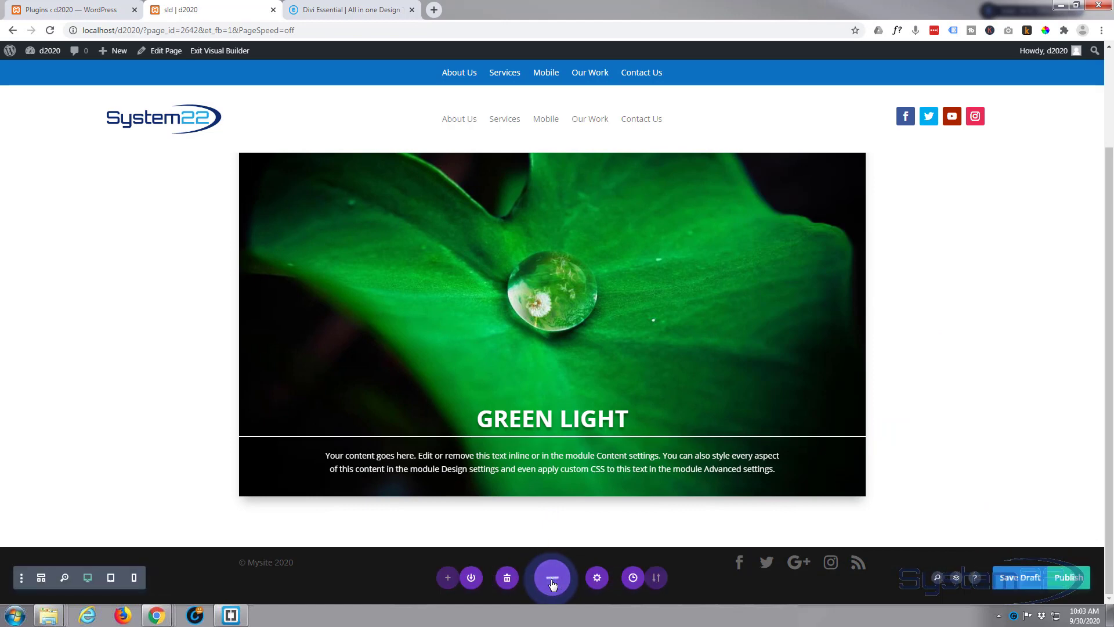
pyautogui.click(1015, 578)
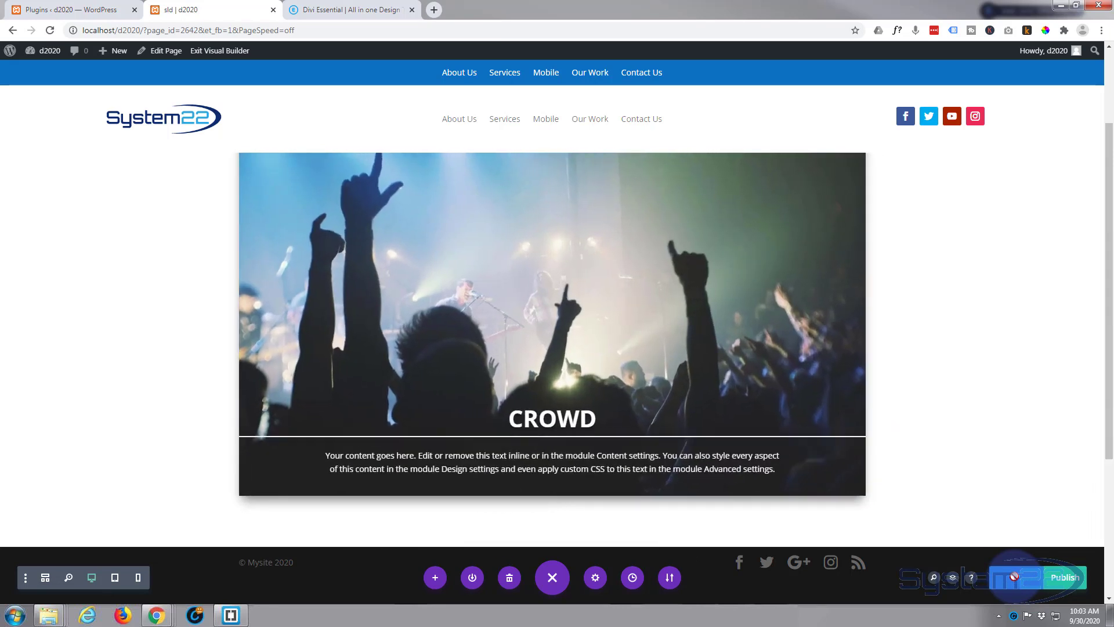
pyautogui.click(233, 56)
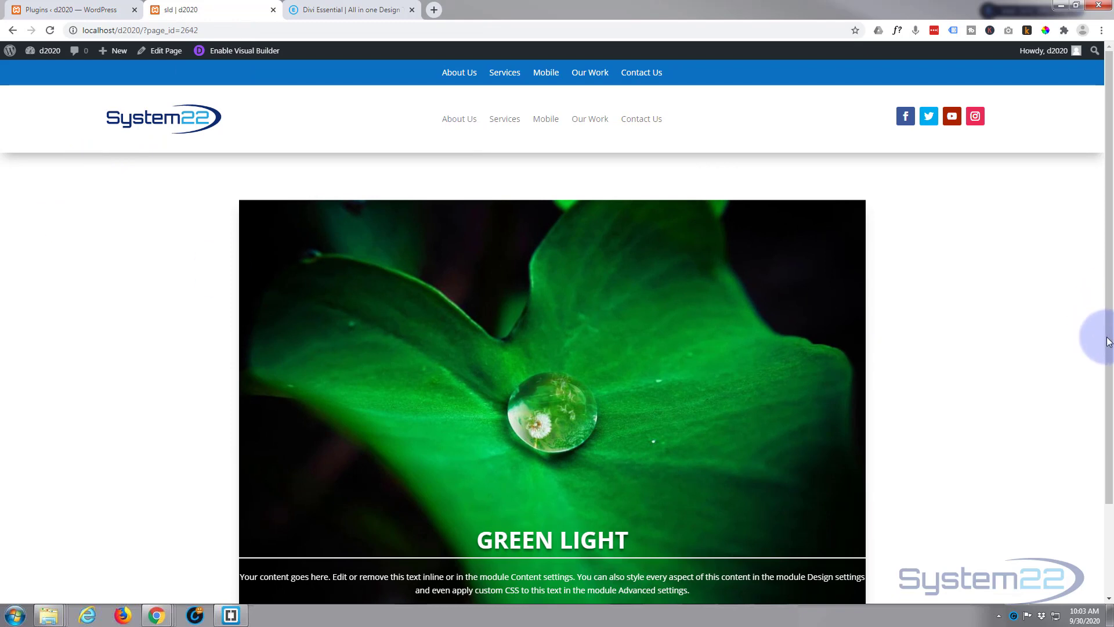
pyautogui.moveTo(1109, 344); pyautogui.dragTo(1111, 371)
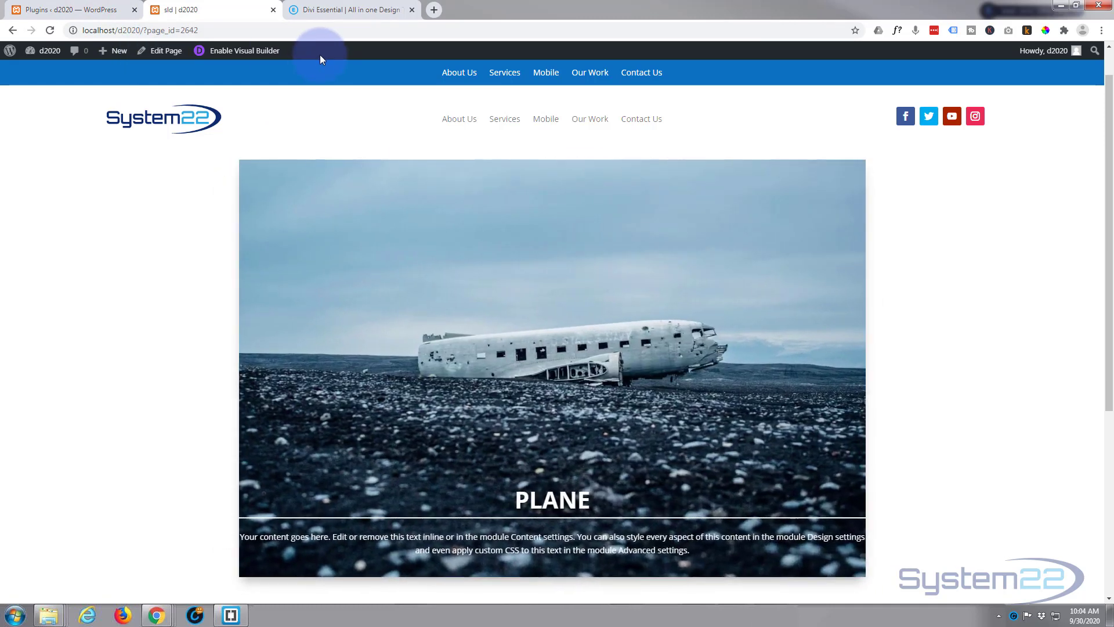
# Step: Glance at the diviessential.com homepage, then return to the finished slider page
pyautogui.click(341, 10)
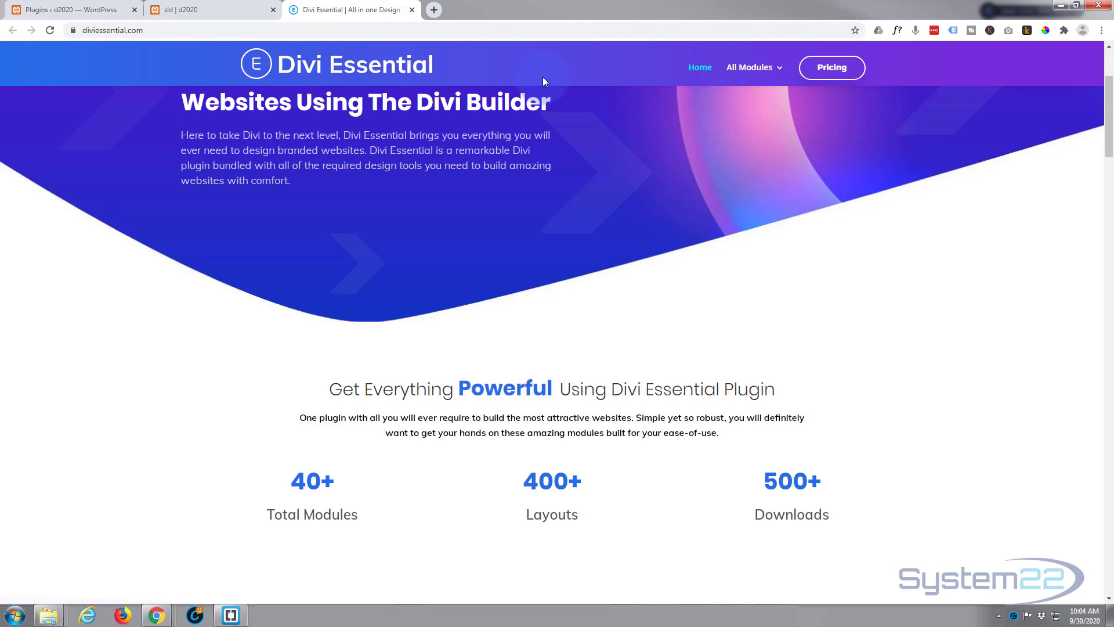
pyautogui.click(203, 8)
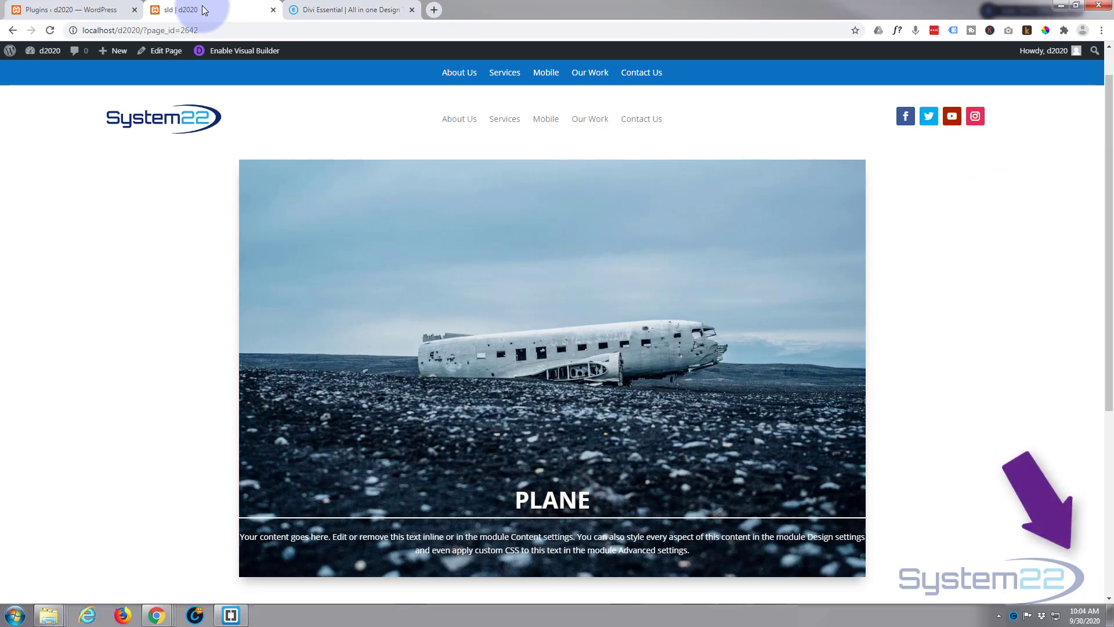